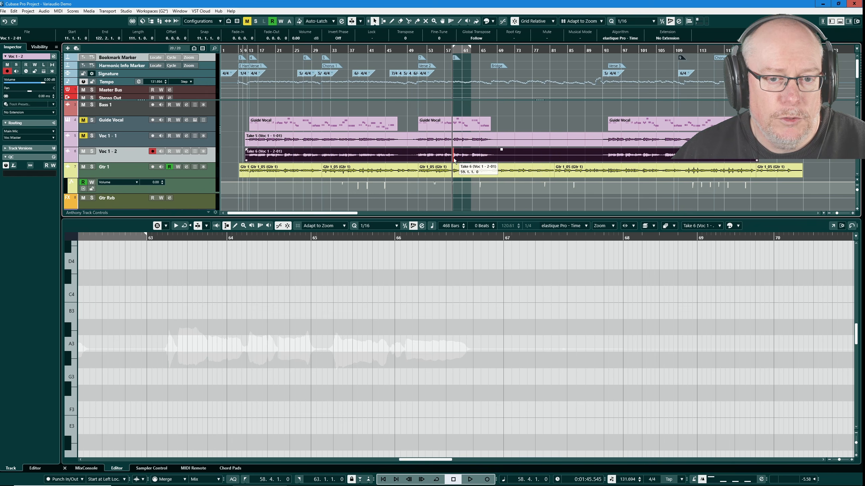
Activate VariAudio editing for the vocal take on the Voc 1 - 2 track.
scroll(458, 155, "up", 7)
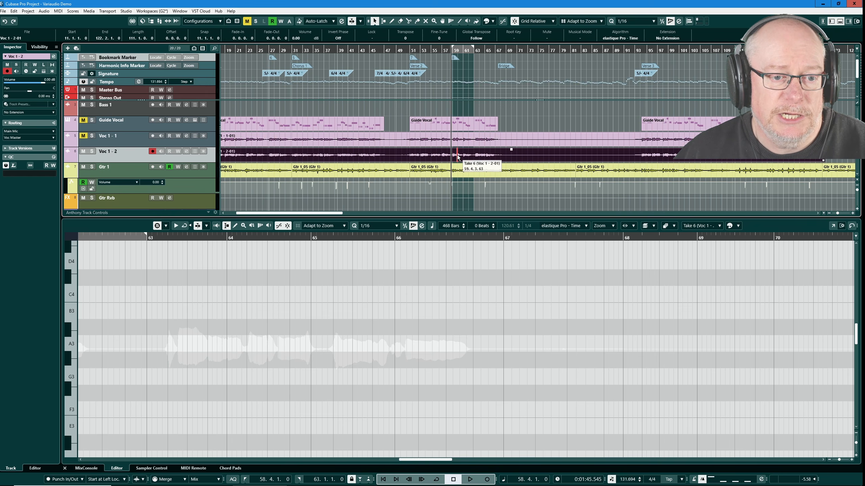
scroll(470, 156, "up", 2)
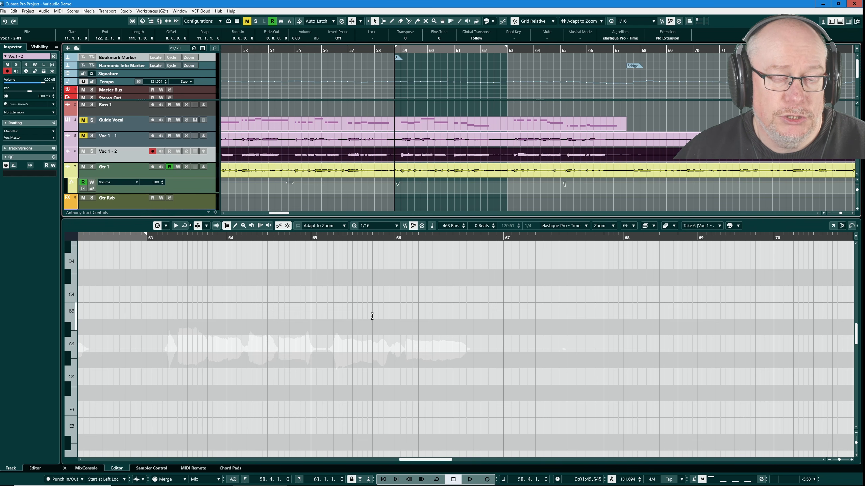
scroll(371, 316, "up", 1)
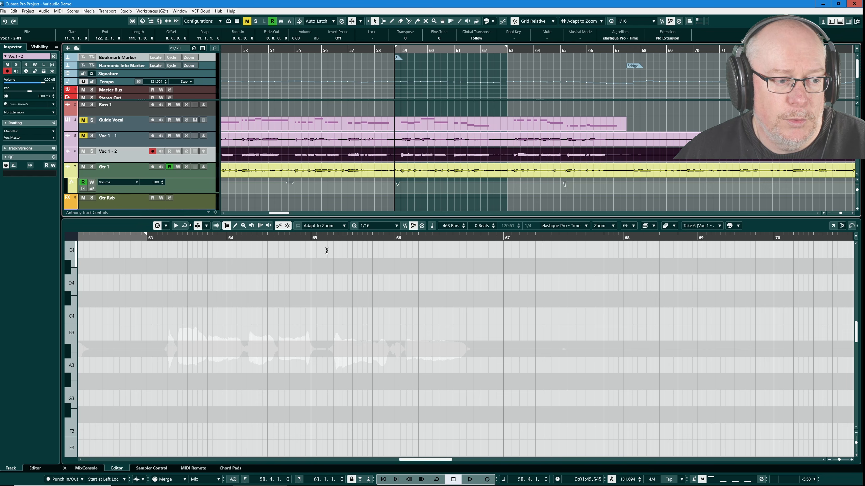
scroll(369, 323, "up", 5)
scroll(363, 323, "down", 3)
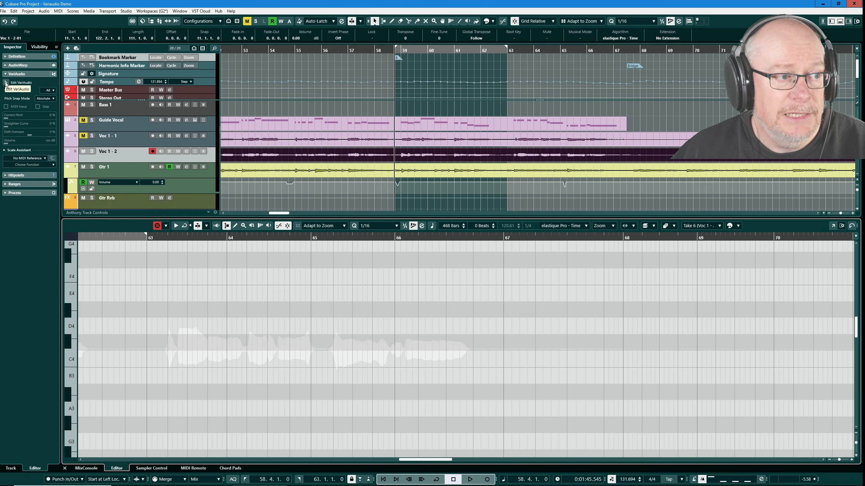
left_click(6, 83)
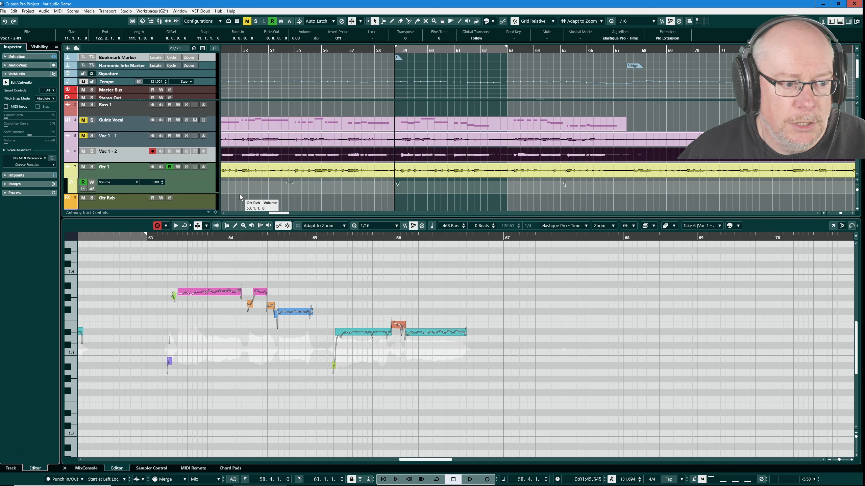
Turn on cycle mode and play back the vocal phrase between the locators at 58.4.1 and 63.1.1.
key("KP_Divide")
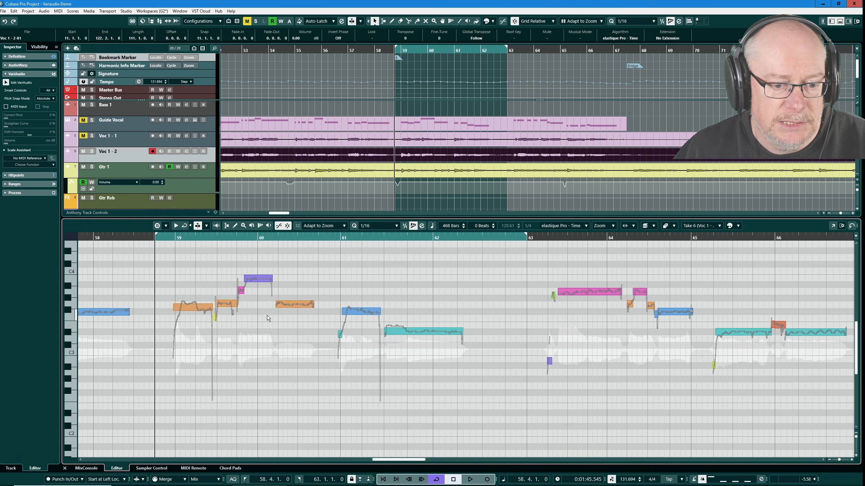
key("space")
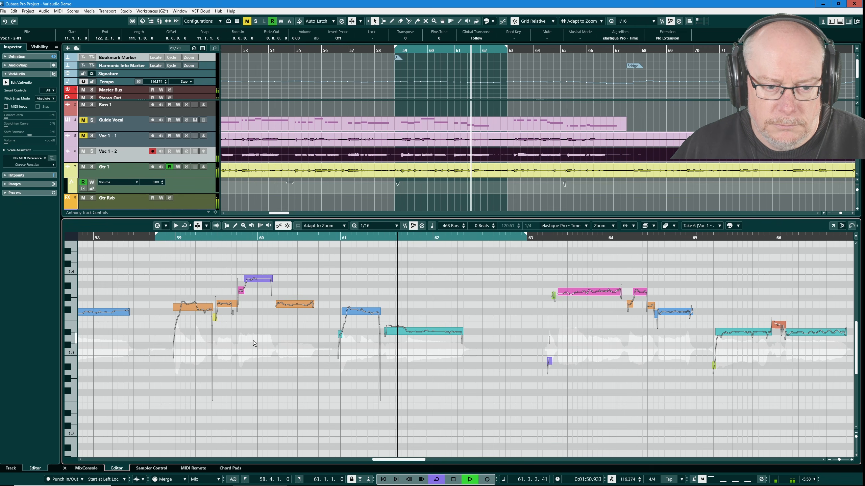
key("space")
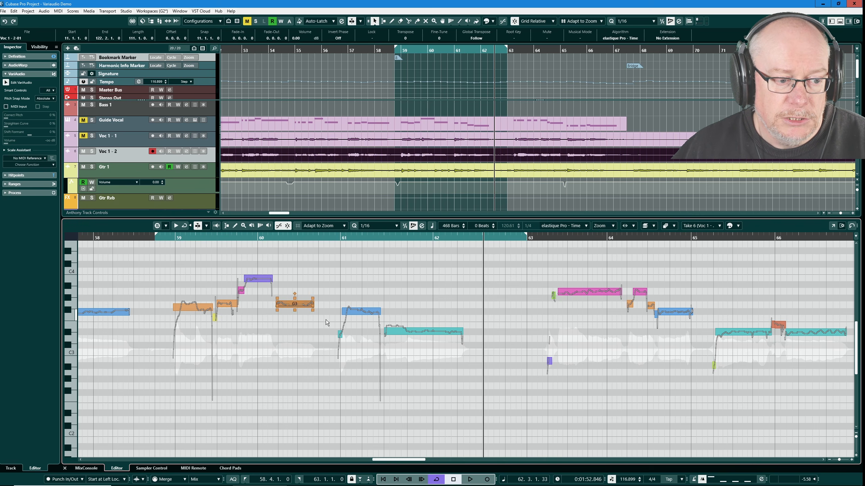
Clear the selection of the phrase's vocal segments and enlarge the lower editor area upward.
left_click_drag(165, 262, 510, 391)
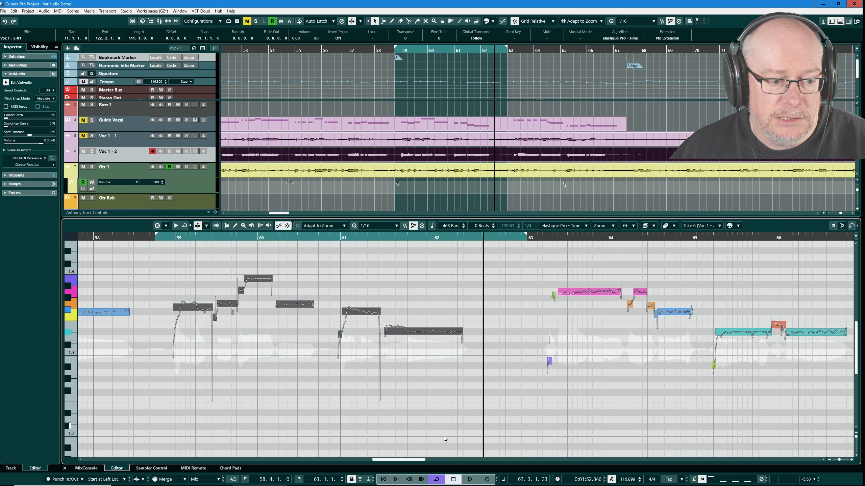
left_click(360, 288)
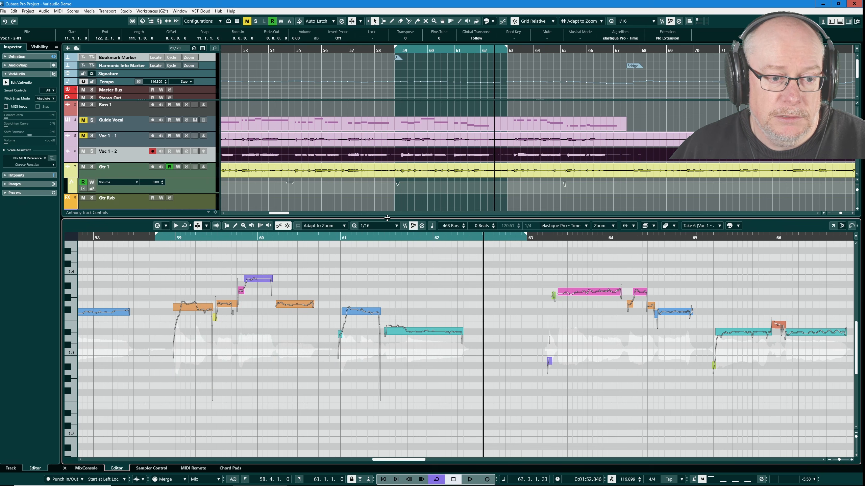
left_click_drag(390, 218, 408, 188)
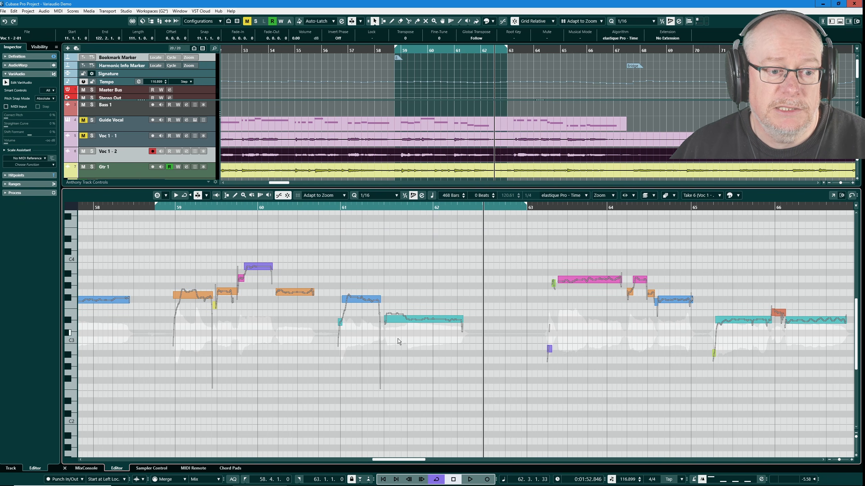
left_click(407, 317)
left_click(406, 311)
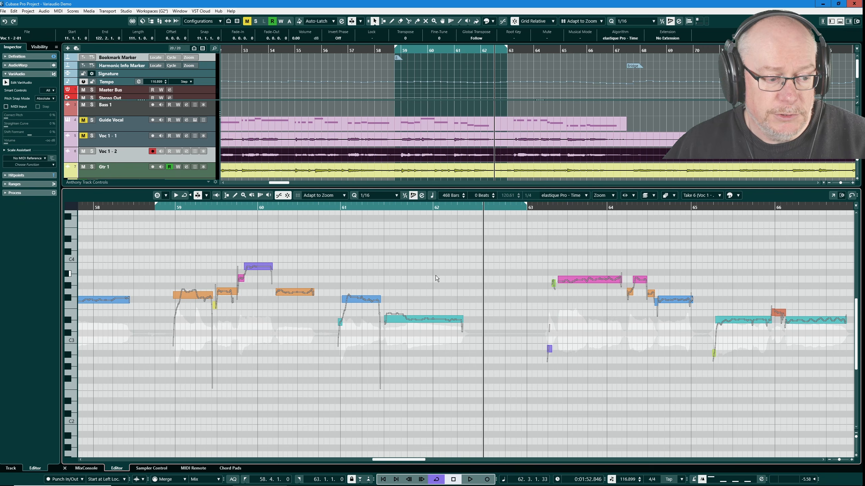
Fit the cycled range horizontally in the editor and magnify the pitch axis around the vocal segments.
key("alt+s")
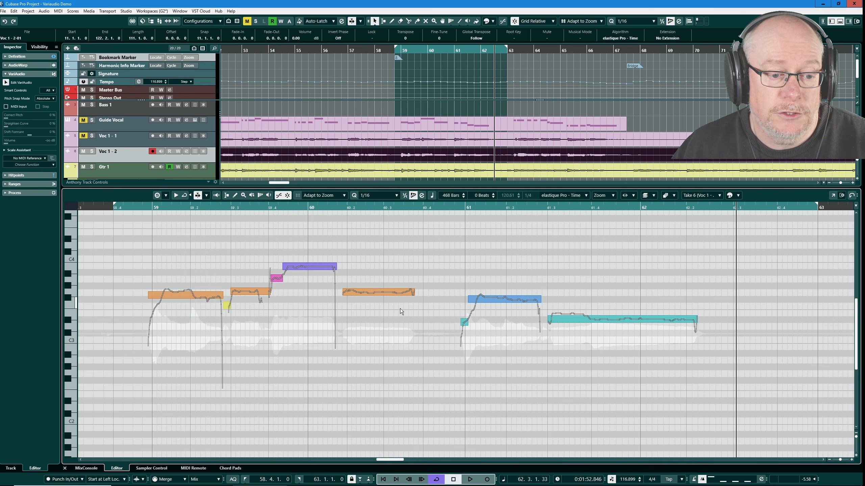
key("shift+h")
key("shift+h")
key("shift+h")
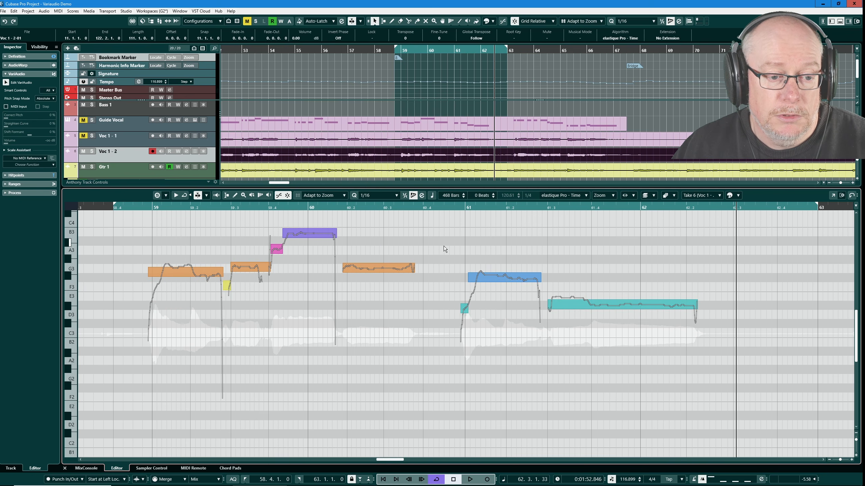
key("shift+h")
key("shift+h")
key("shift+h")
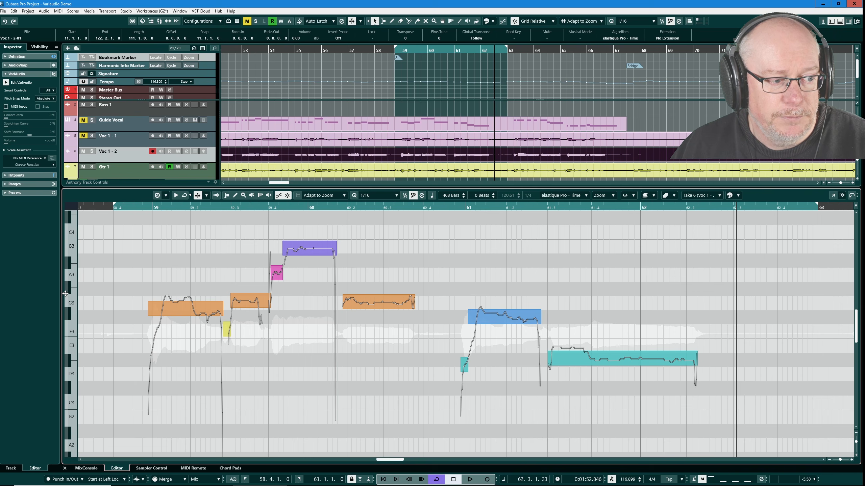
left_click_drag(66, 290, 79, 311)
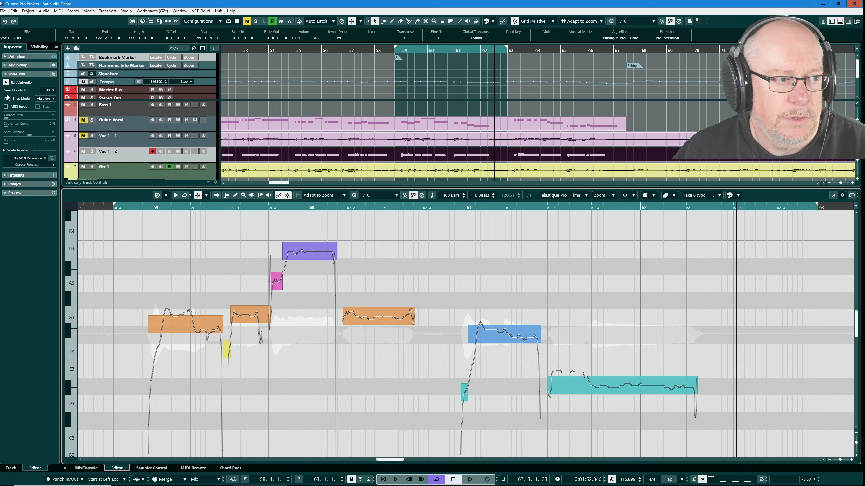
Examine the smart controls display options and the handles around the B3 segment near bar 60.
left_click(50, 91)
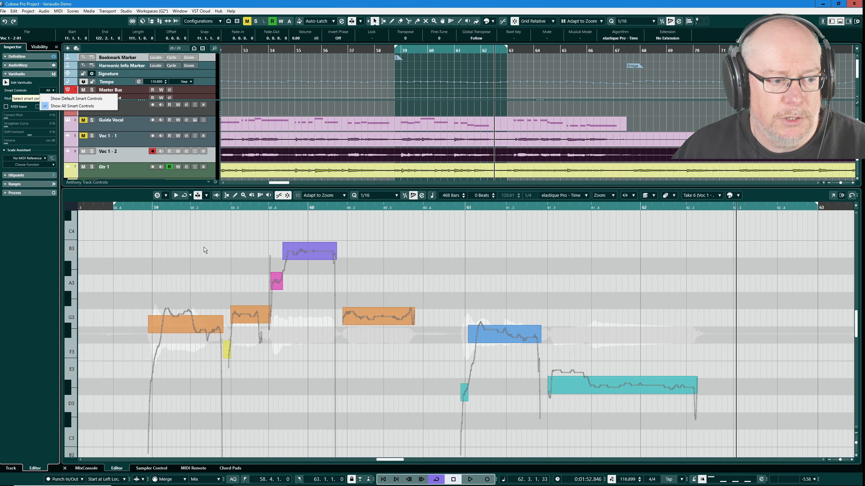
left_click(189, 247)
left_click(208, 318)
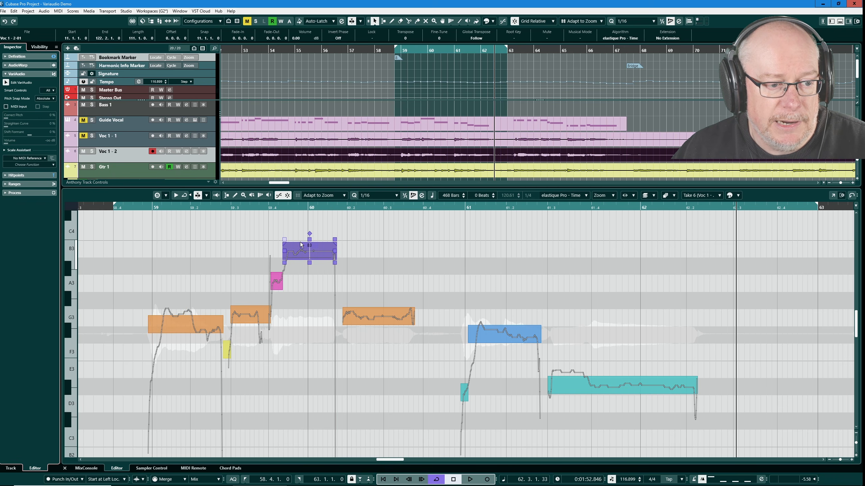
left_click(326, 252)
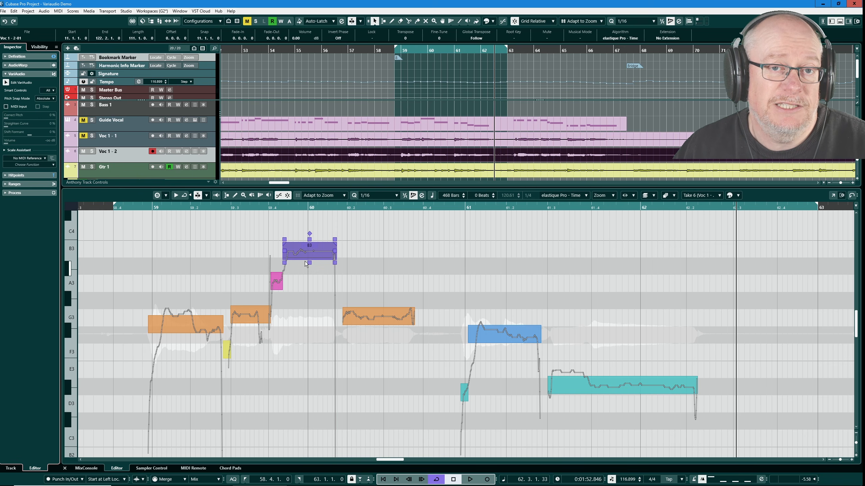
scroll(323, 240, "down", 1)
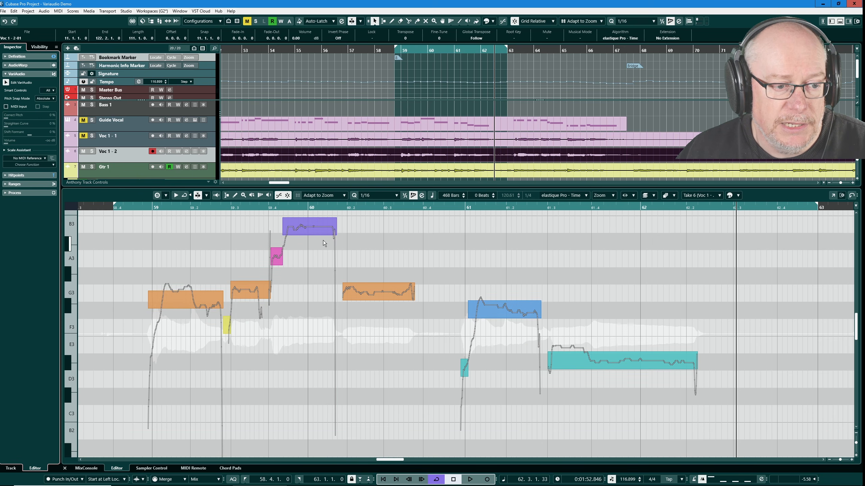
scroll(311, 282, "up", 1)
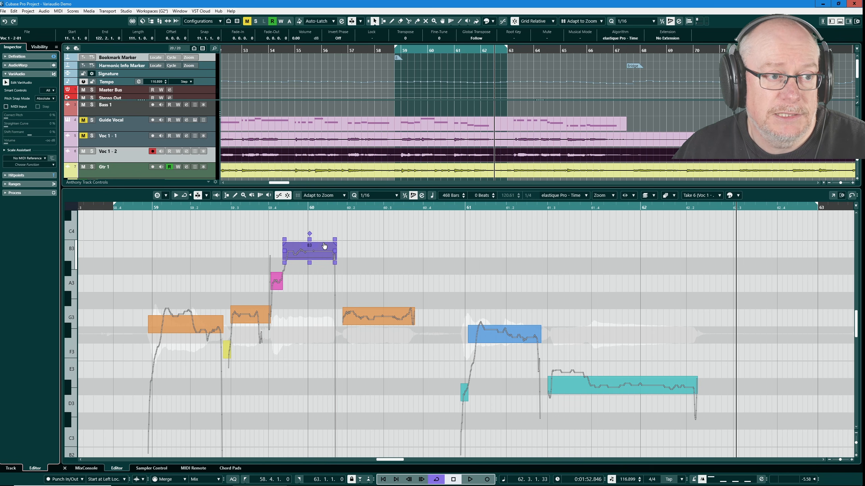
Switch the VariAudio smart controls to the default set and back to all controls.
left_click(52, 90)
left_click(61, 99)
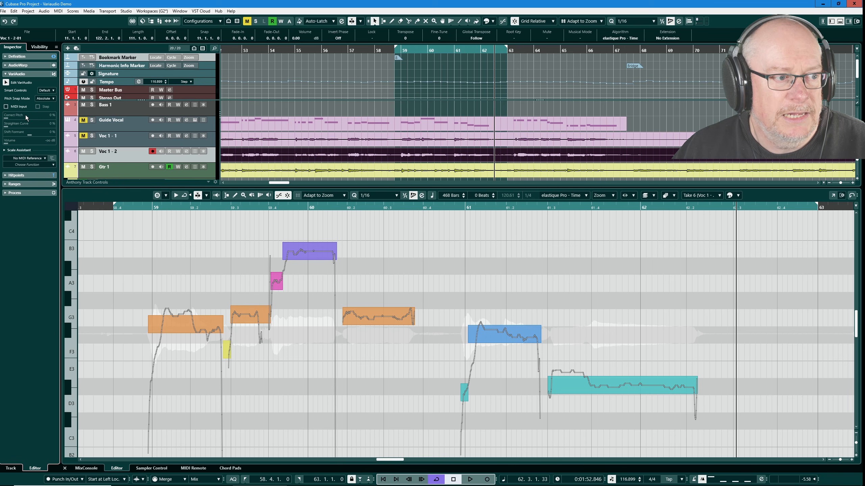
left_click(49, 90)
left_click(51, 106)
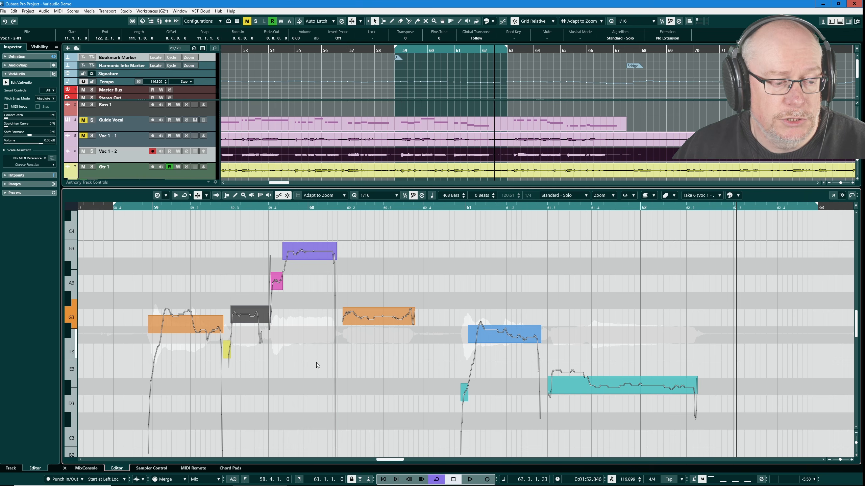
Try snapping the short G3 segment before bar 60 to exact pitch in Absolute mode and undo the change.
left_click(260, 316)
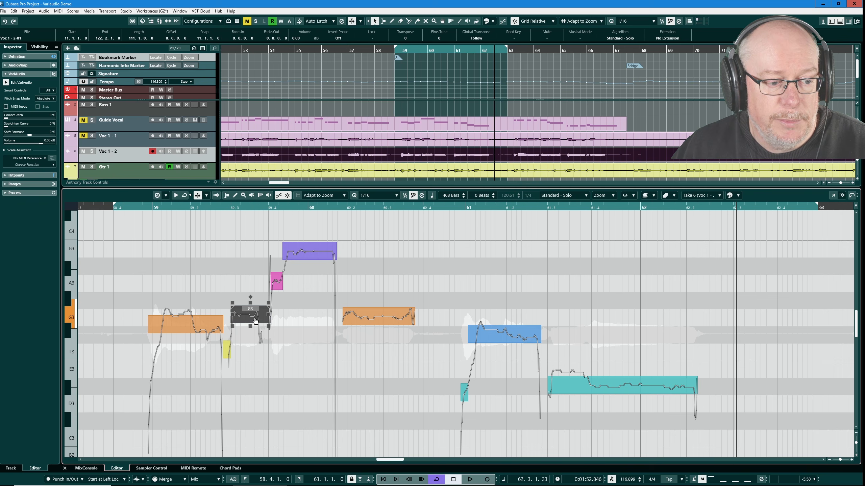
left_click_drag(255, 319, 255, 322)
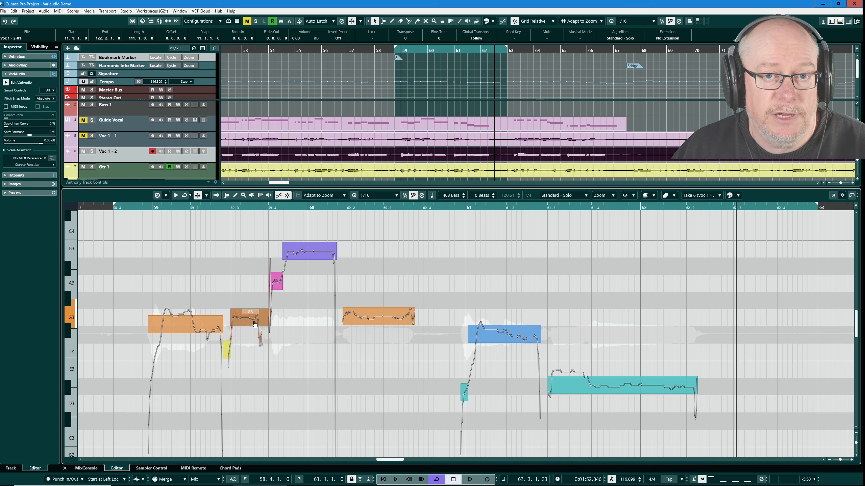
mouse_move(255, 324)
left_mouse_down()
mouse_move(260, 271)
mouse_move(256, 402)
mouse_move(252, 266)
mouse_move(244, 351)
mouse_move(245, 302)
mouse_move(244, 327)
left_mouse_up()
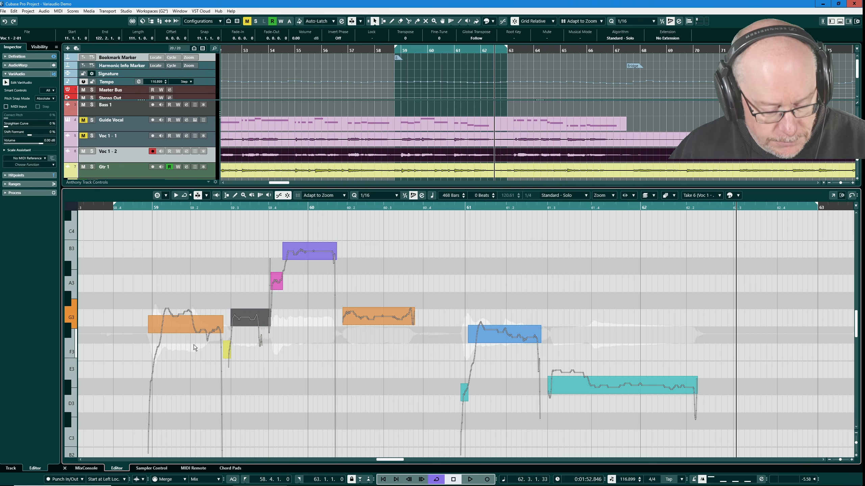
key("ctrl+z")
Set the pitch snap mode to Relative and try moving the short G3 segment before bar 60.
left_click(46, 99)
left_click(48, 116)
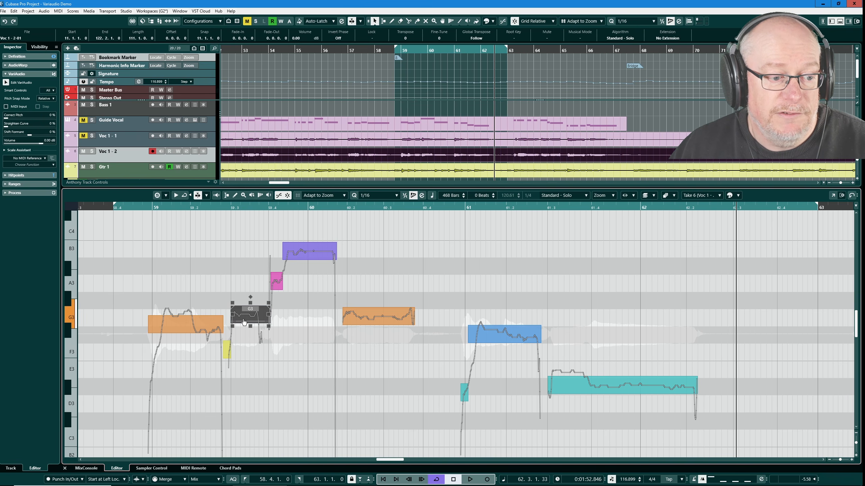
mouse_move(244, 322)
left_mouse_down()
mouse_move(251, 270)
mouse_move(253, 320)
left_mouse_up()
Set the pitch snap mode to Absolute and snap the short G3 segment before bar 60 onto G3.
left_click(45, 99)
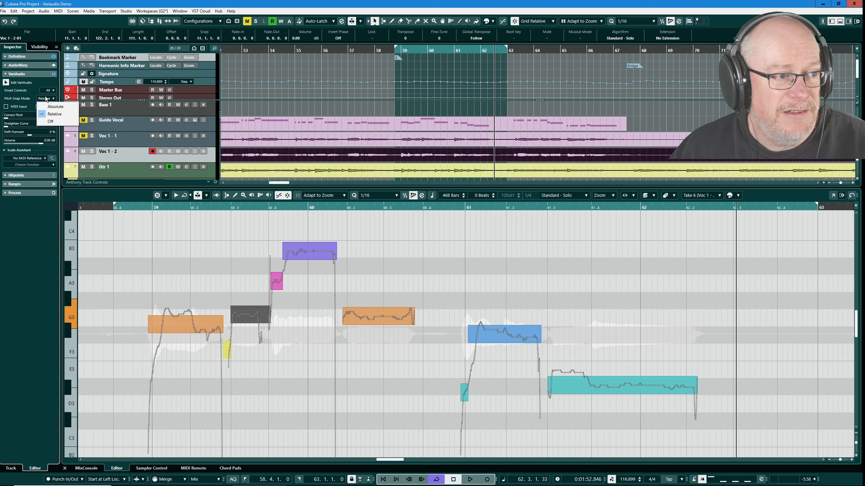
left_click(55, 107)
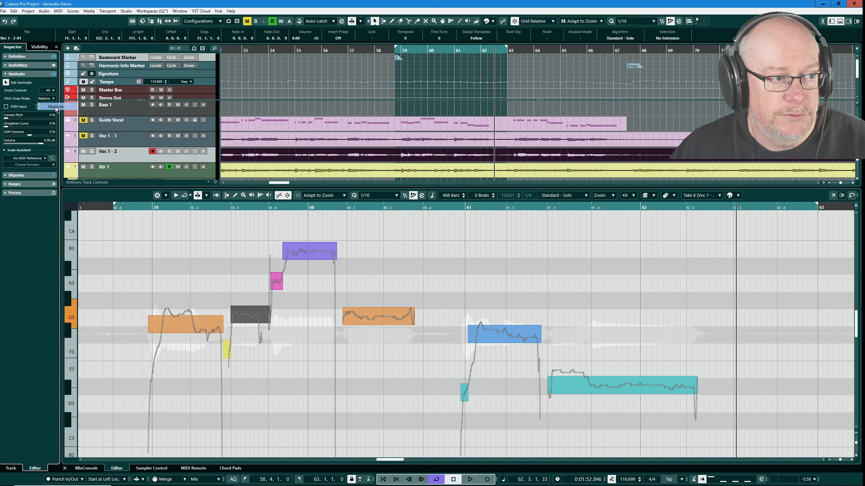
mouse_move(250, 316)
mouse_move(250, 316)
left_mouse_down()
mouse_move(250, 335)
mouse_move(251, 327)
left_mouse_up()
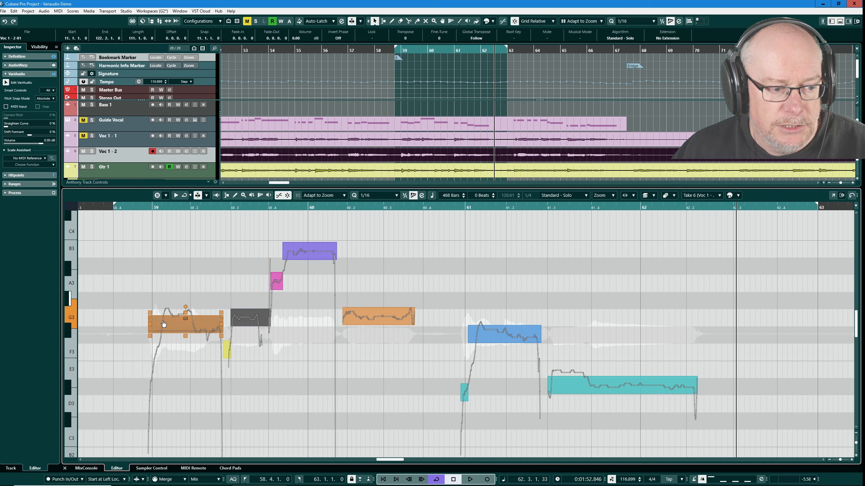
Play back the start of the cycled phrase to check the first two G3 segments by ear.
mouse_move(212, 337)
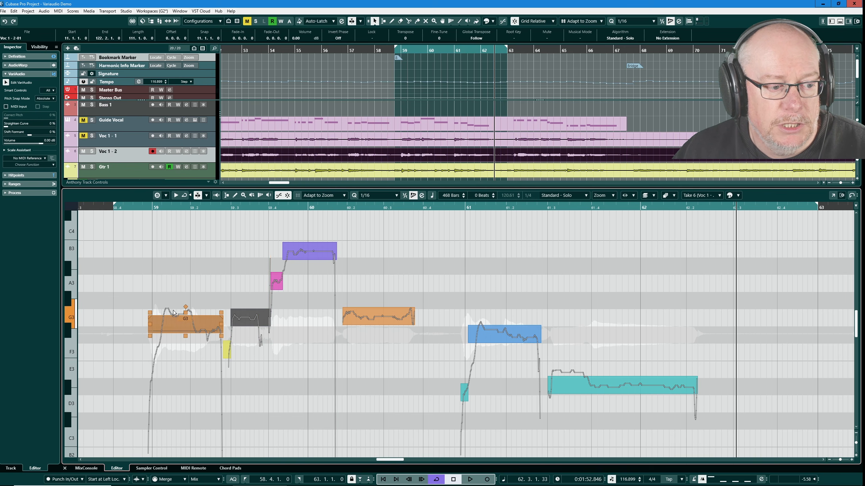
mouse_move(241, 318)
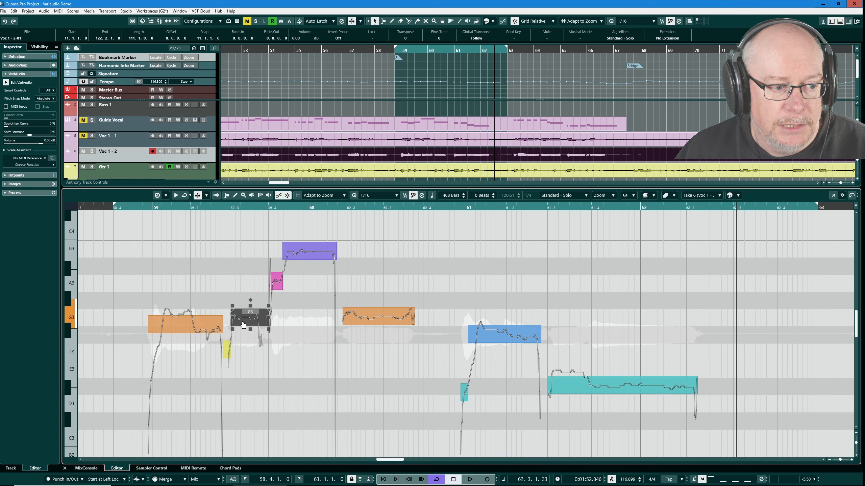
key("space")
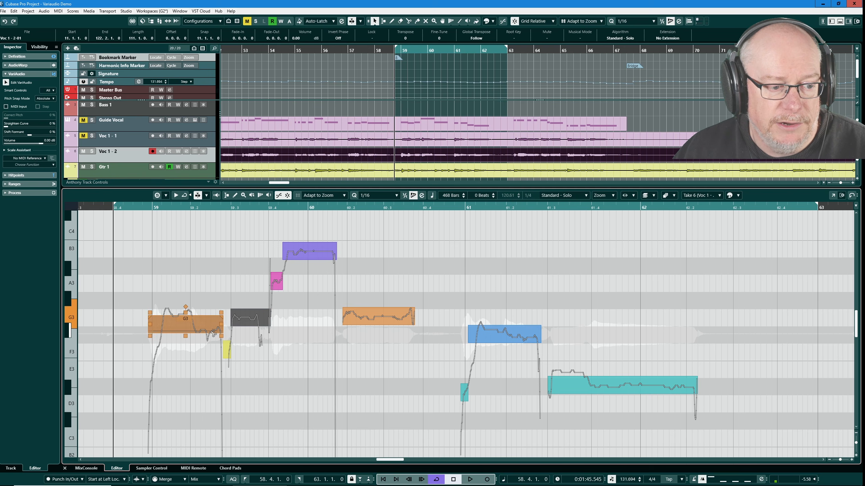
key("space")
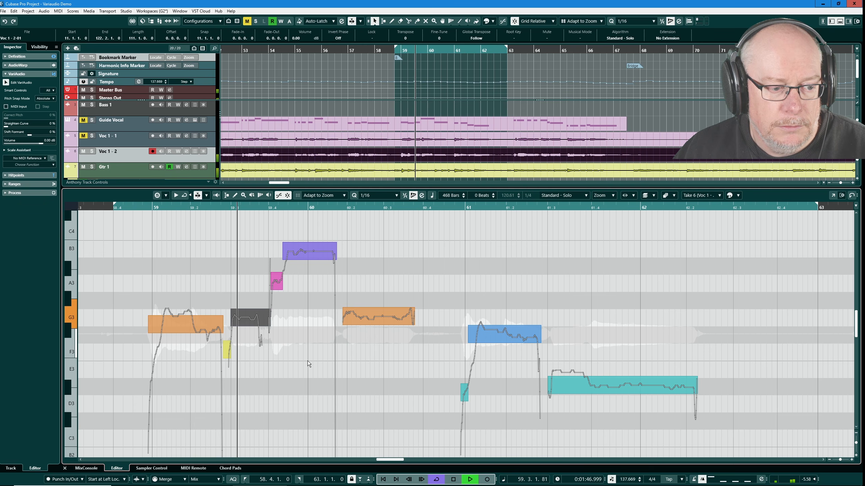
key("space")
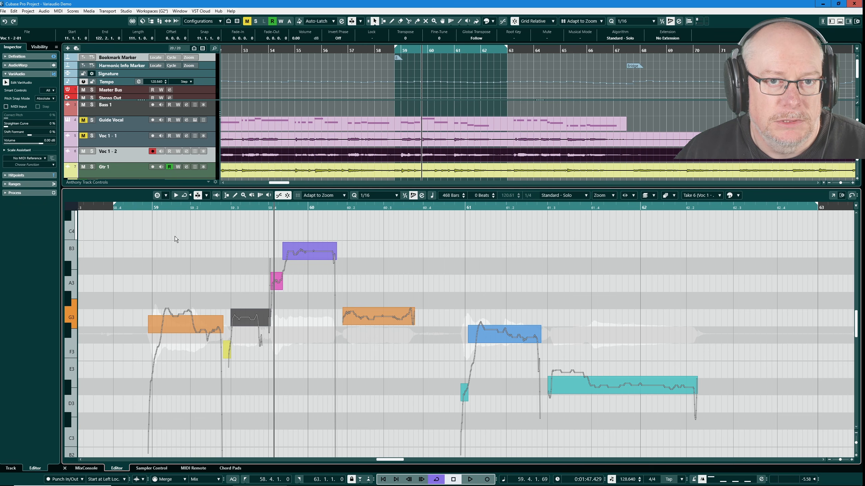
Solo the editor and compare the pitch curves of the first two G3 segments.
left_click(157, 196)
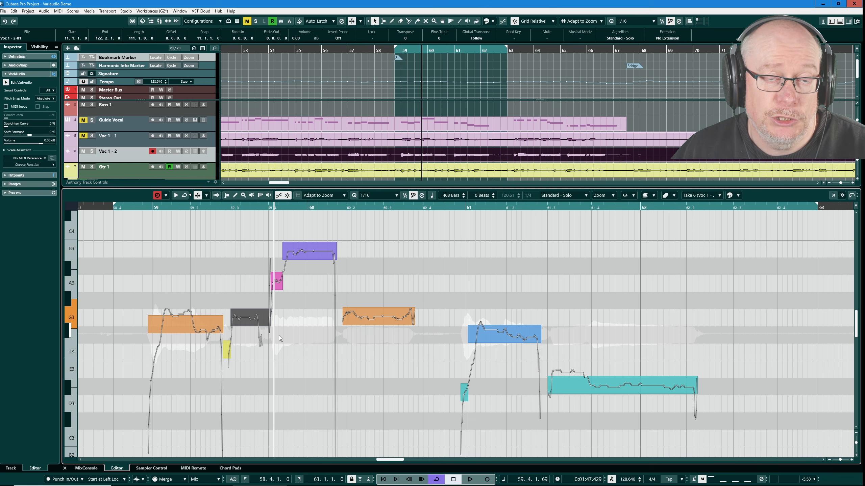
left_click(240, 321)
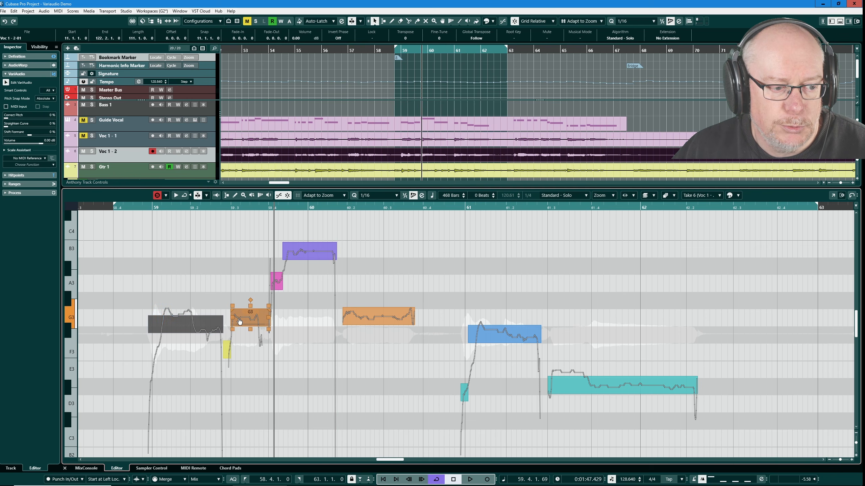
key("Left")
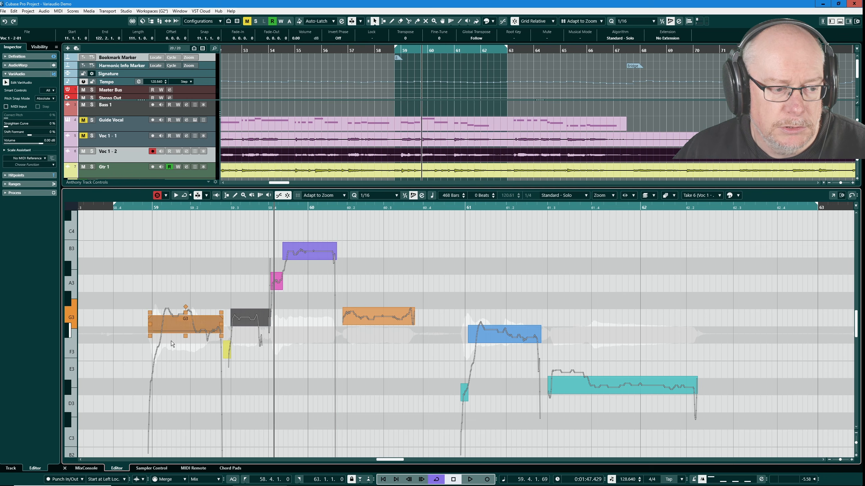
key("Right")
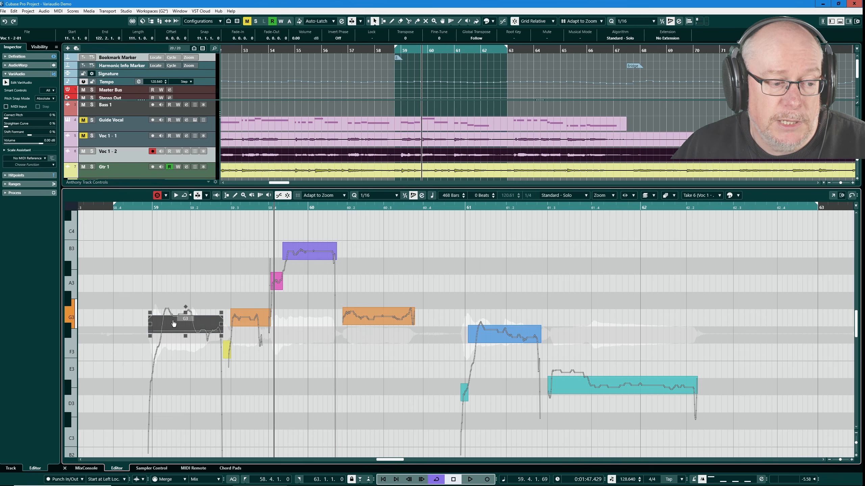
left_click(210, 280)
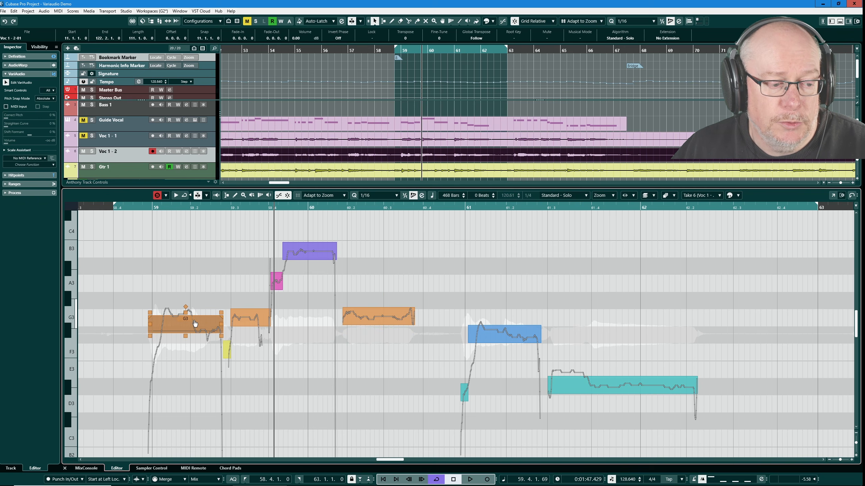
left_click(185, 326)
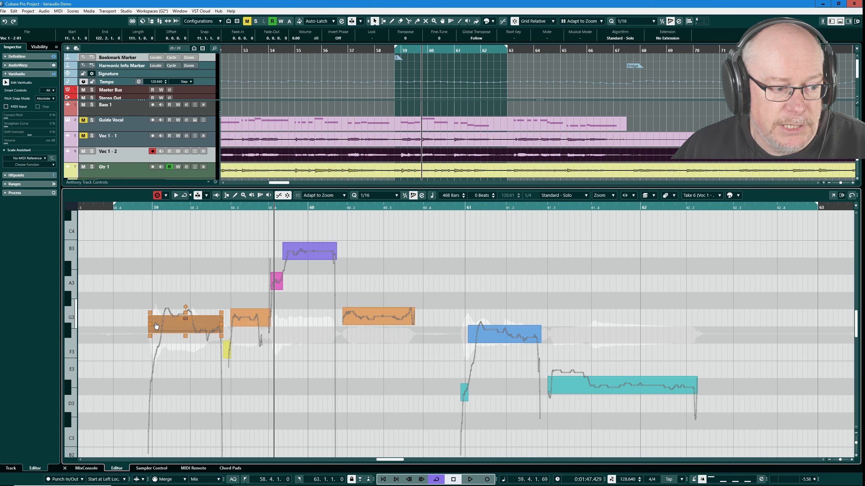
Split the first G3 segment at its pitch drop near 59.2, undoing the first cut and cutting slightly earlier with snap off.
left_click(103, 329)
left_click(184, 329)
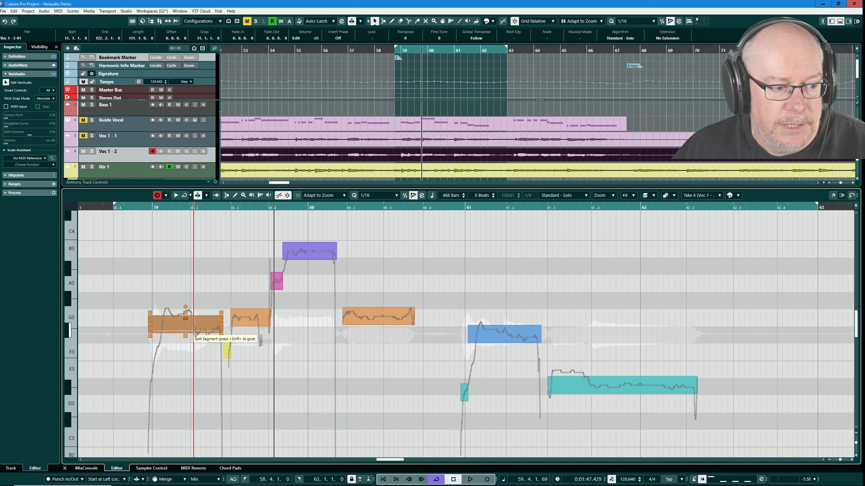
left_click(194, 333)
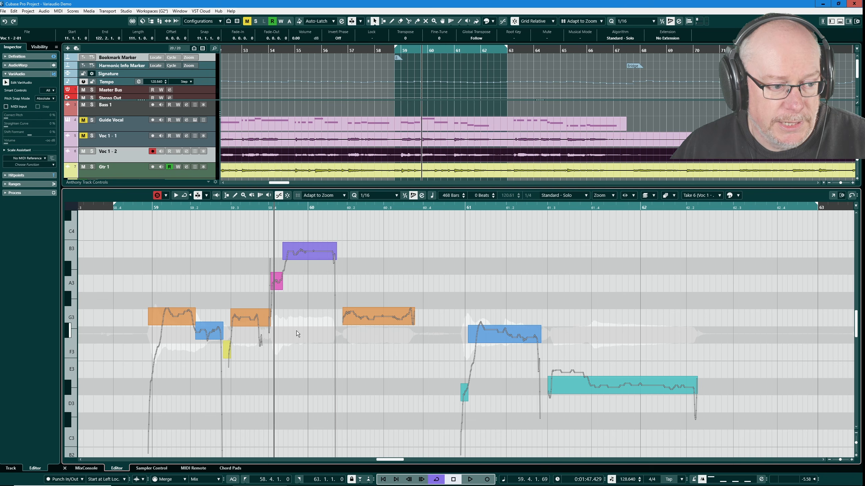
key("ctrl+z")
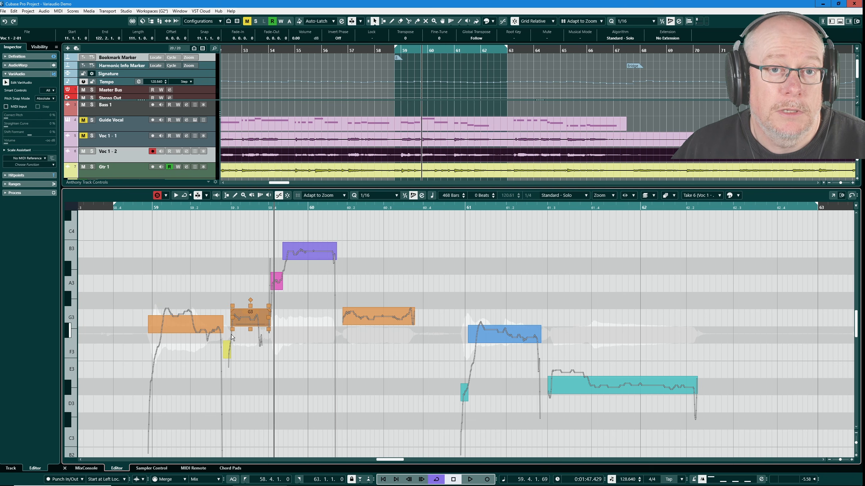
left_click(206, 329)
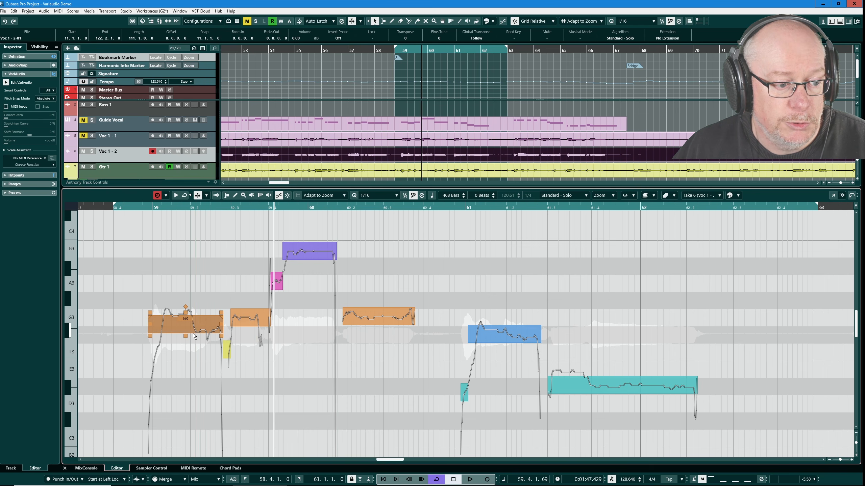
left_click(193, 335)
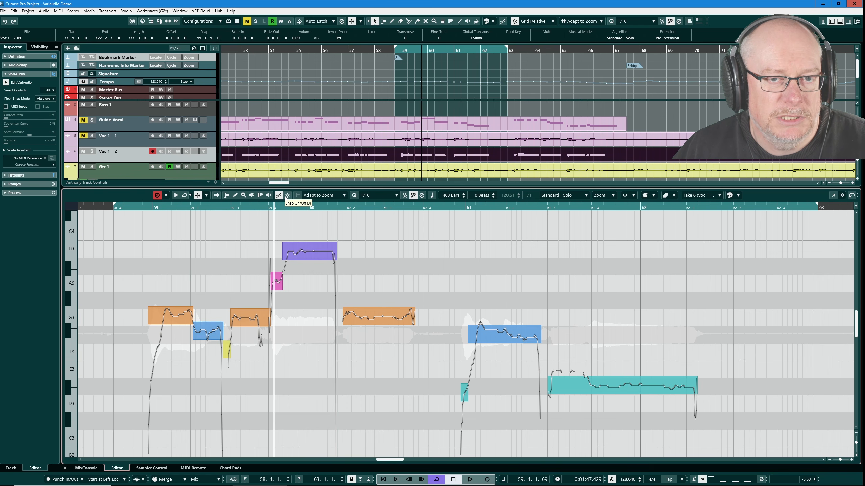
Snap the front part of the split segment onto G3 and fine-tune it slightly lower.
left_click(397, 327)
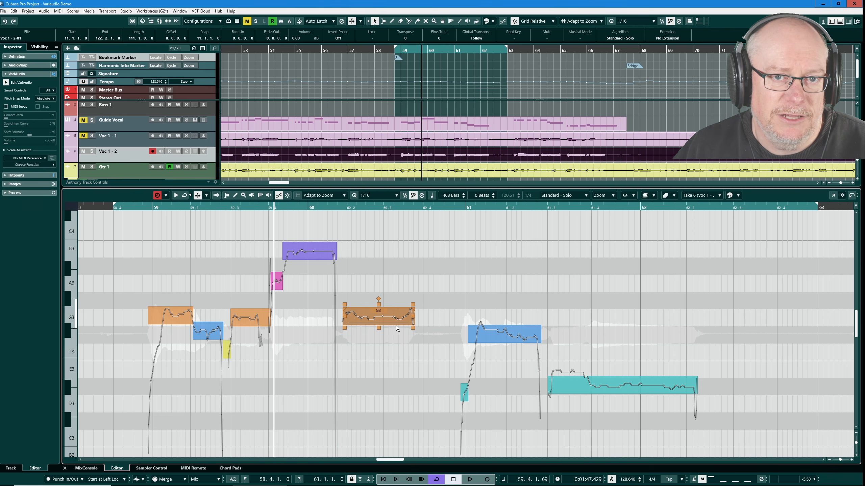
left_click(184, 319)
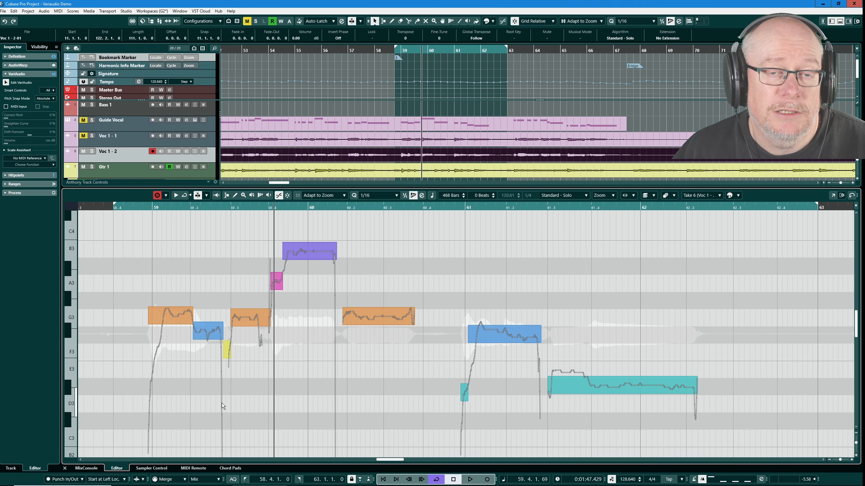
left_click(182, 315)
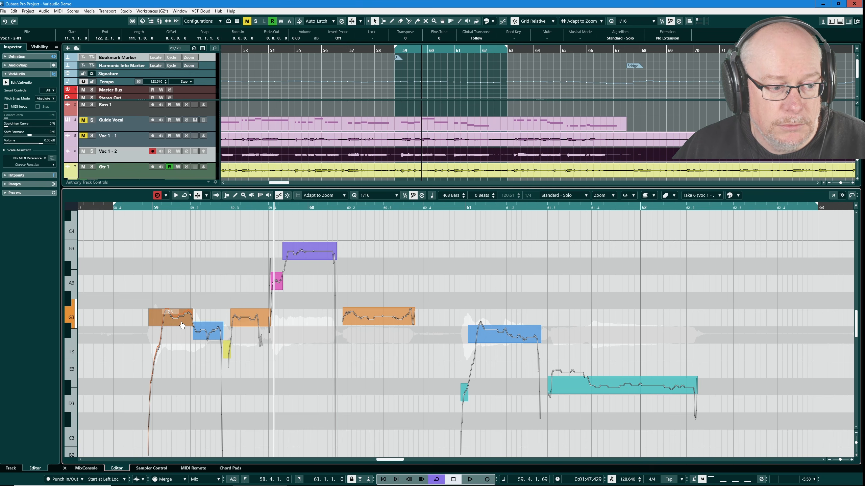
left_click(180, 323)
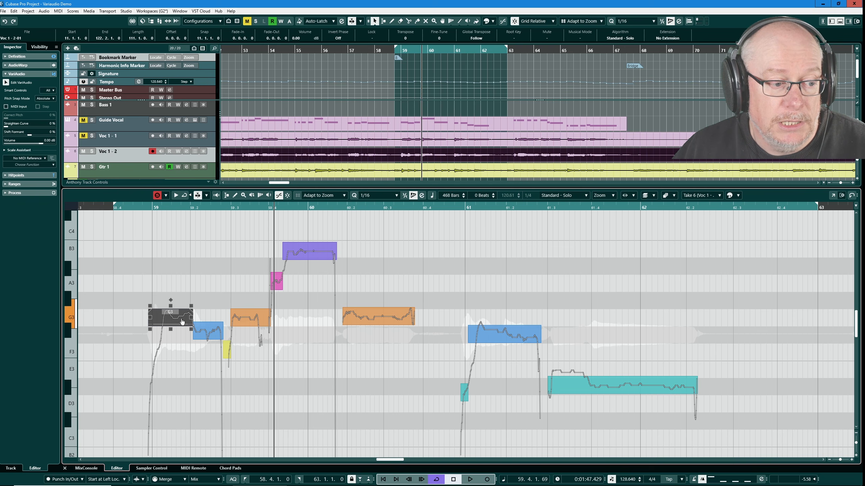
left_click_drag(178, 322, 181, 325)
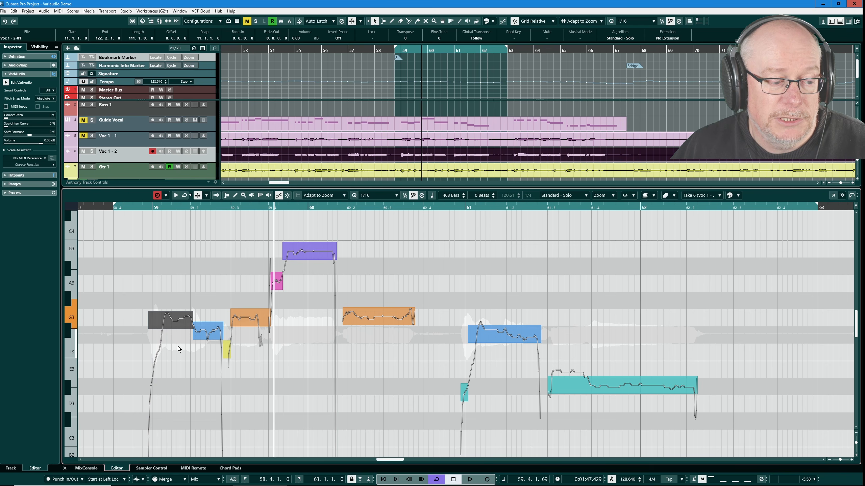
left_click(201, 326)
left_click(170, 321)
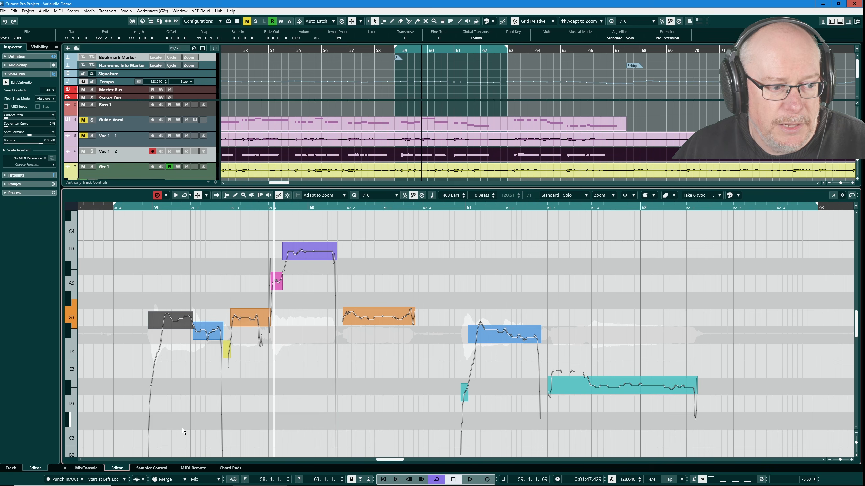
Lower the split-off F#3 segment slightly to centre it on F#3.
left_click(211, 332)
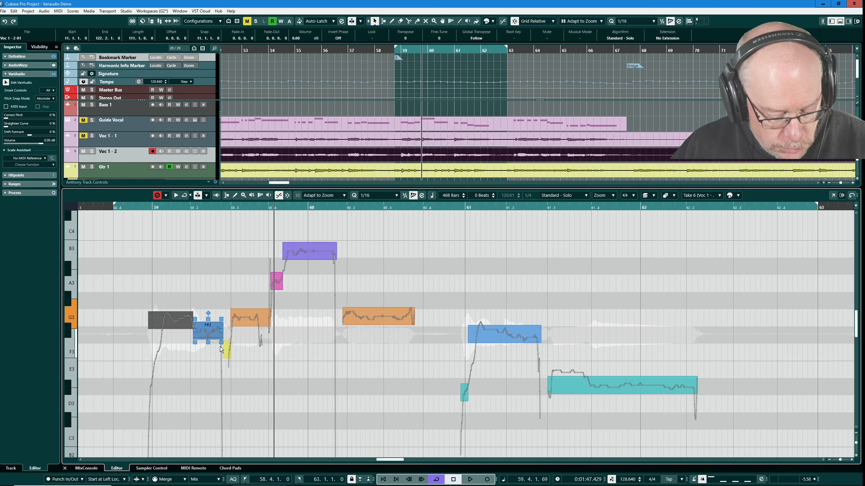
left_click(220, 362)
left_click(211, 336)
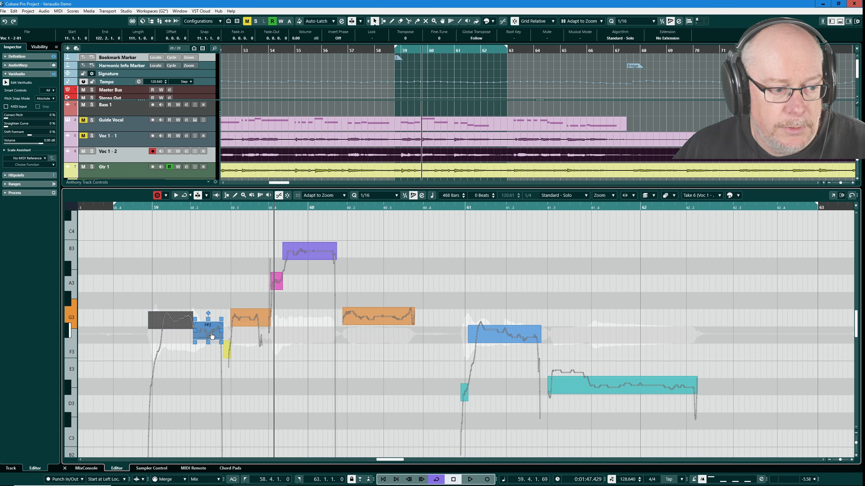
left_click_drag(211, 335, 207, 337)
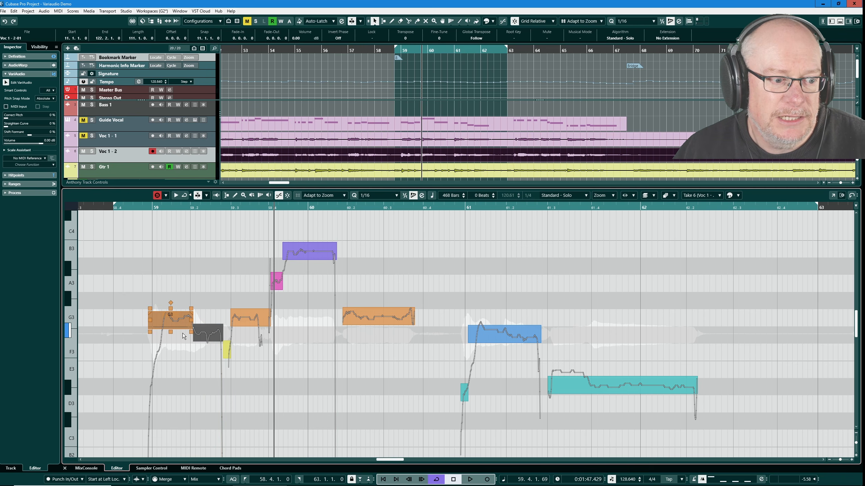
left_click(208, 338)
left_click_drag(209, 339, 197, 342)
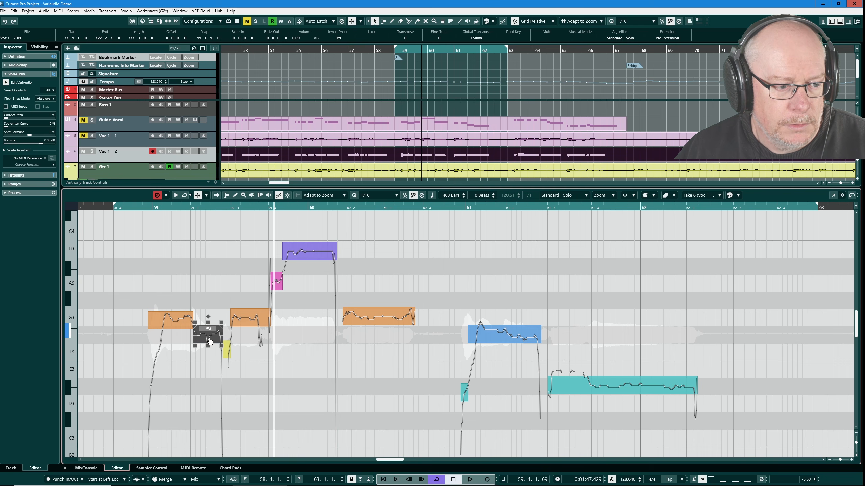
Play back the start of the cycled phrase to check the two retuned parts of the split segment.
left_click(259, 320)
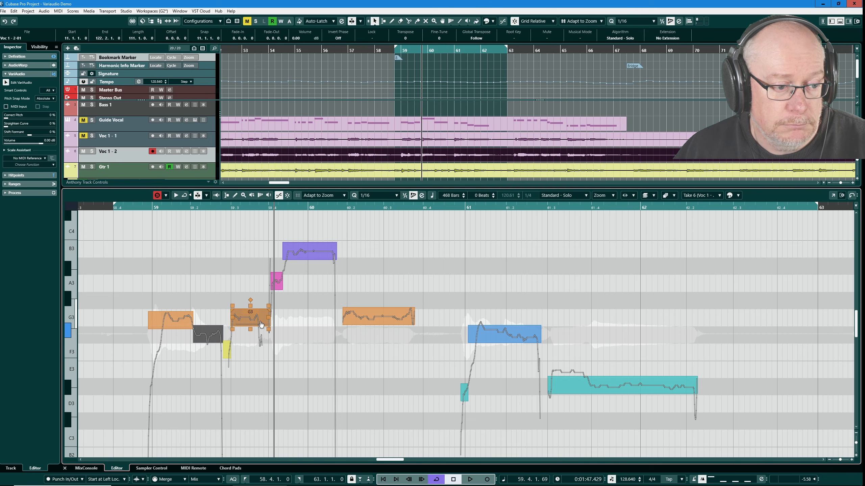
left_click(252, 356)
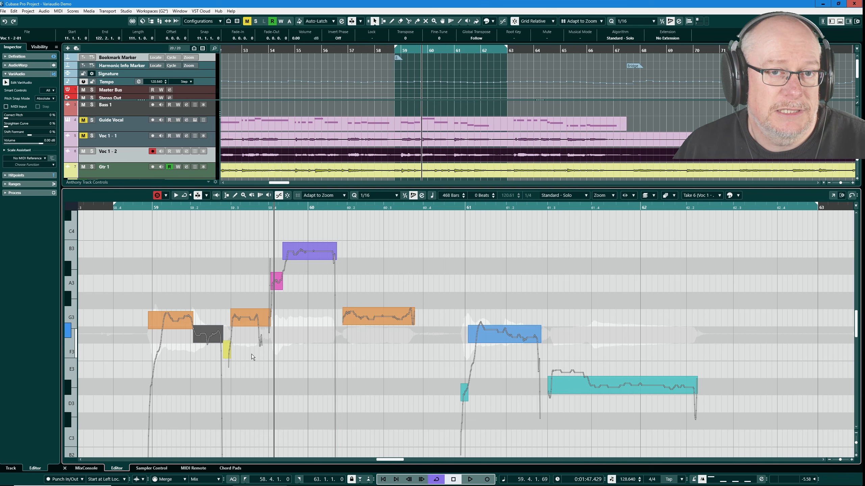
key("space")
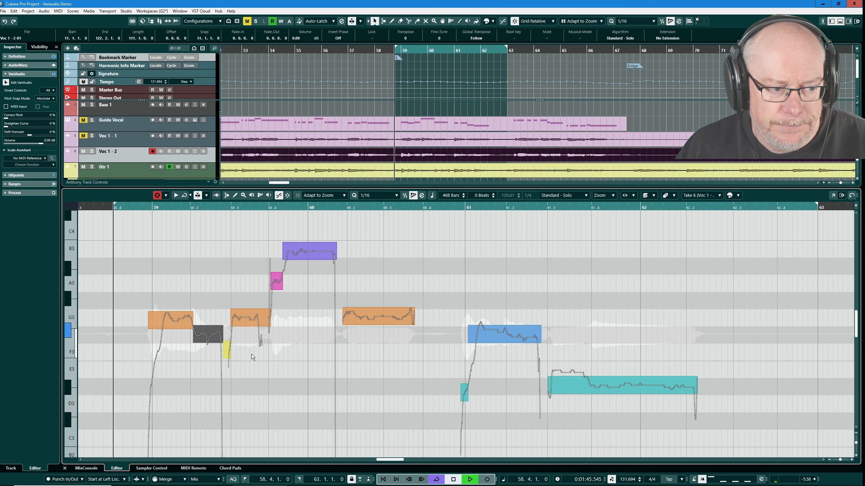
key("space")
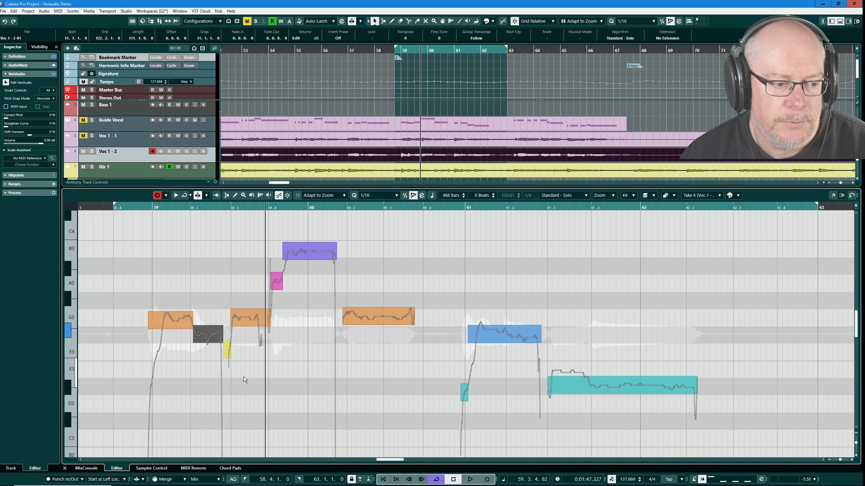
Inspect the steep pitch curve around the tiny F3 segment between the F#3 and G3 segments, and delete that segment.
left_click(227, 350)
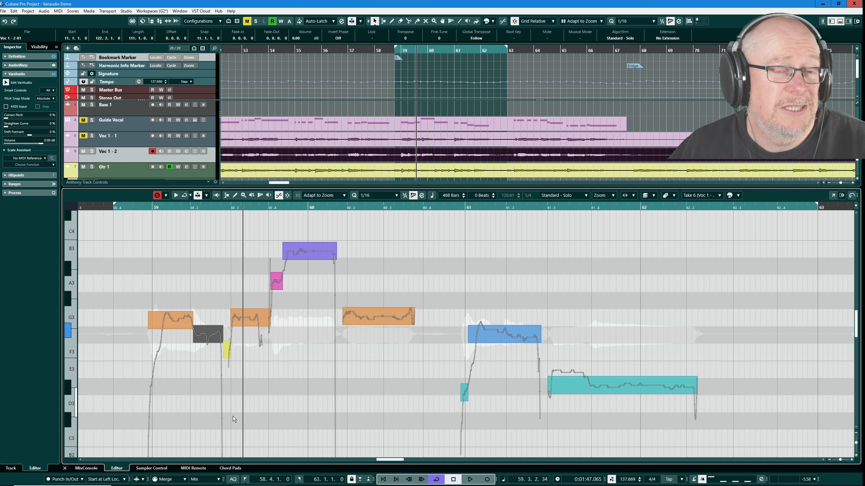
scroll(254, 378, "down", 4)
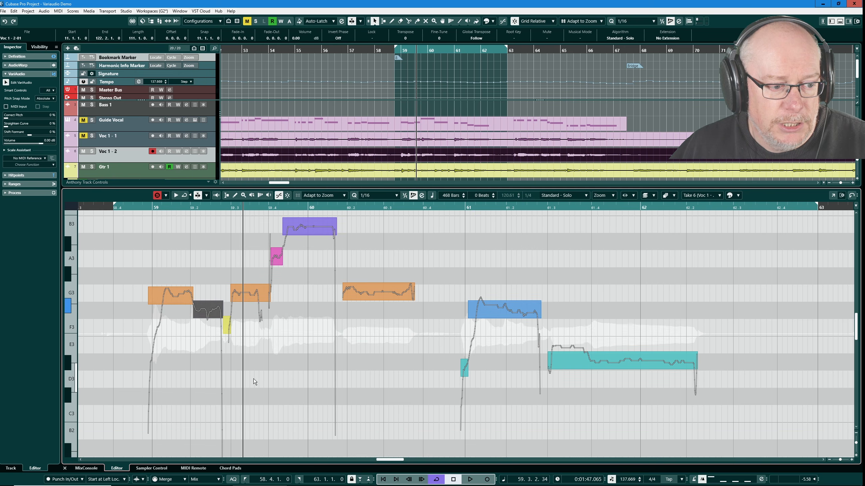
scroll(234, 409, "down", 3)
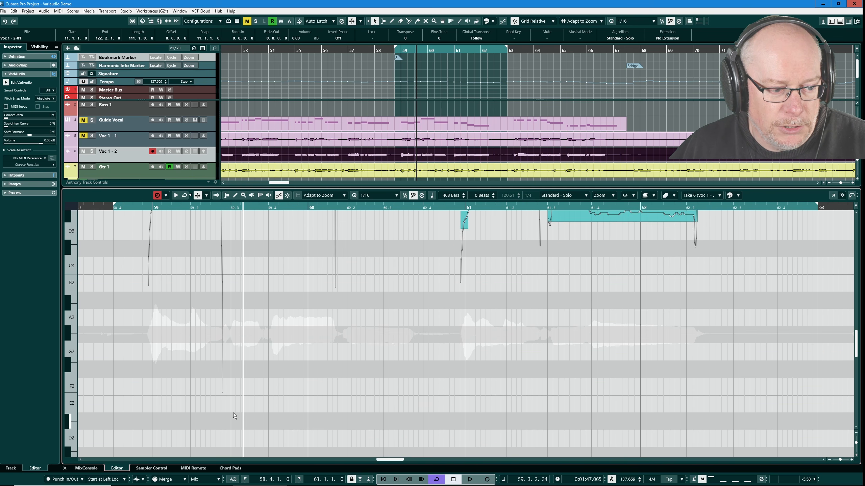
scroll(233, 407, "up", 6)
scroll(236, 388, "down", 1)
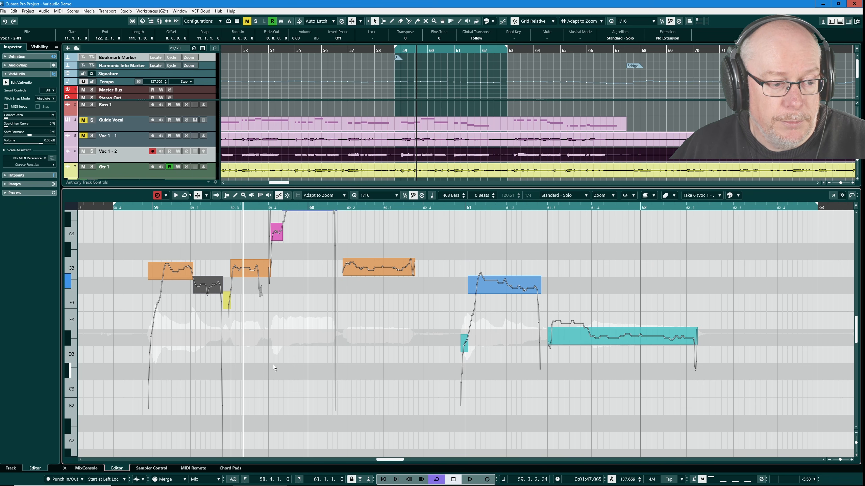
scroll(275, 363, "up", 2)
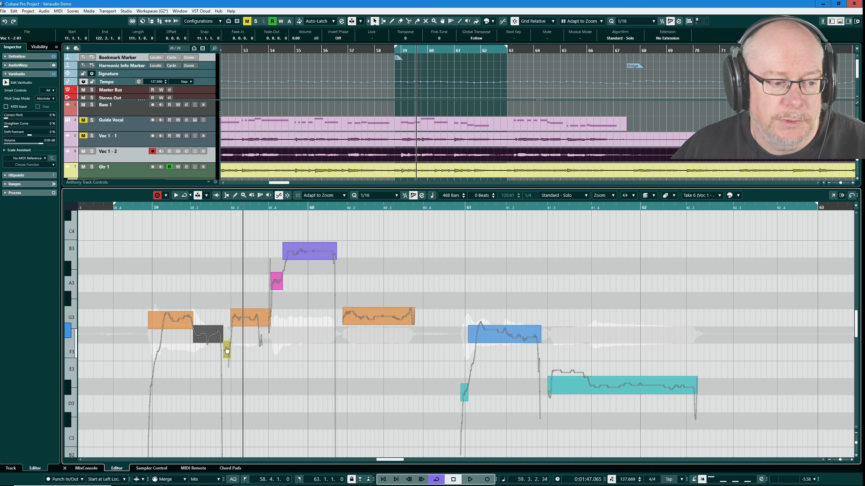
left_click(225, 348)
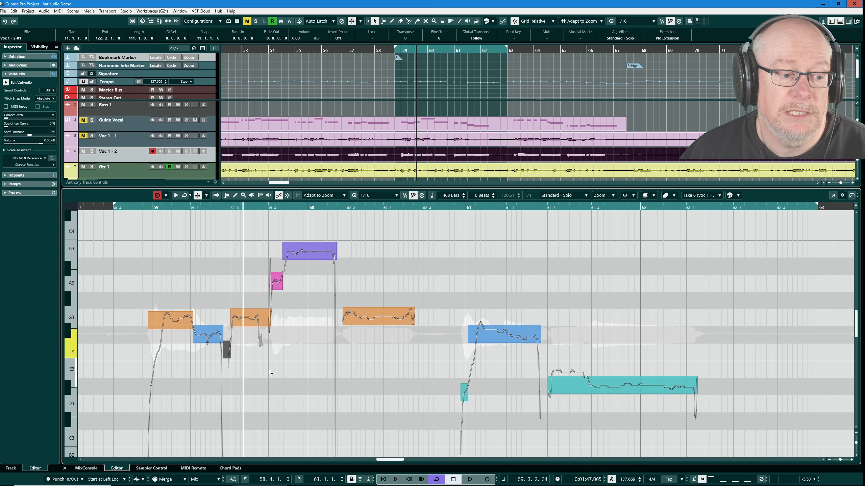
key("Delete")
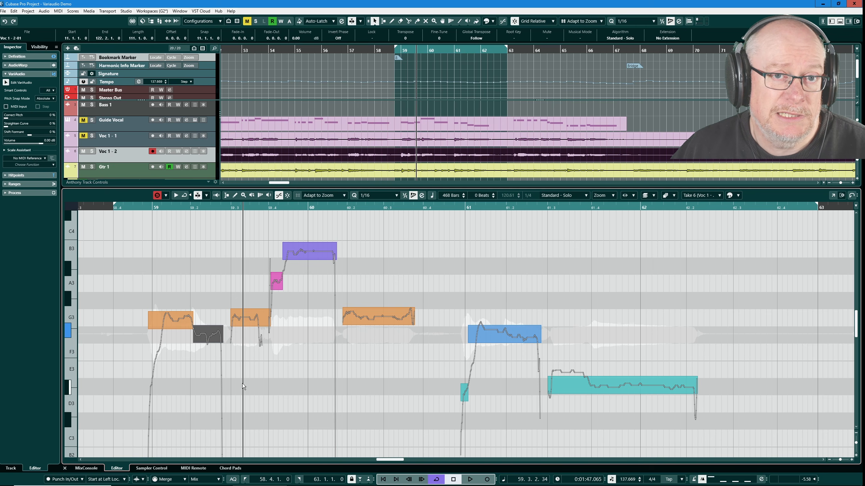
left_click(258, 320)
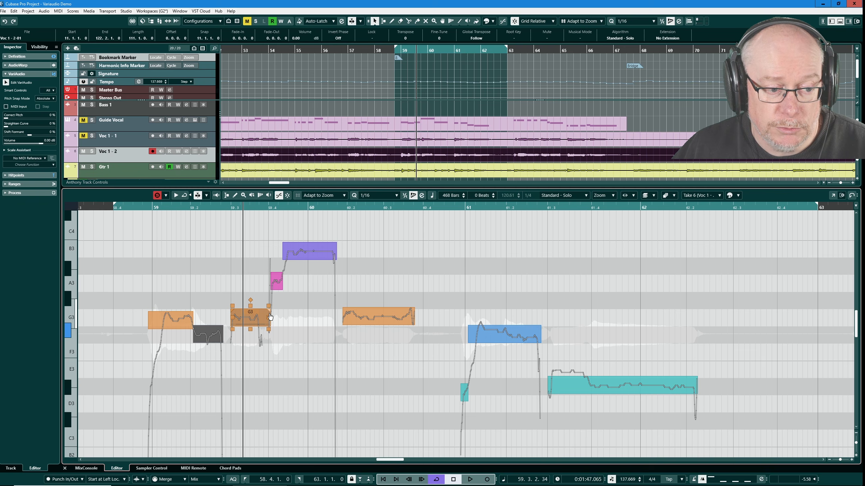
left_click(284, 325)
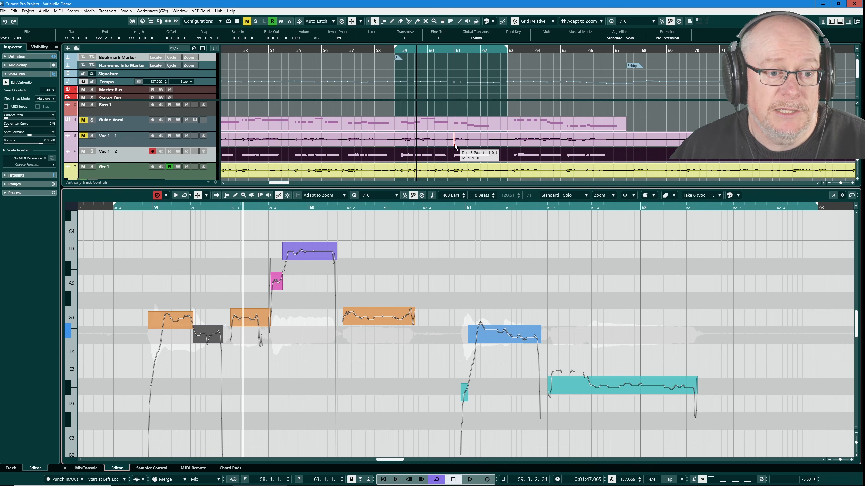
scroll(454, 146, "down", 1)
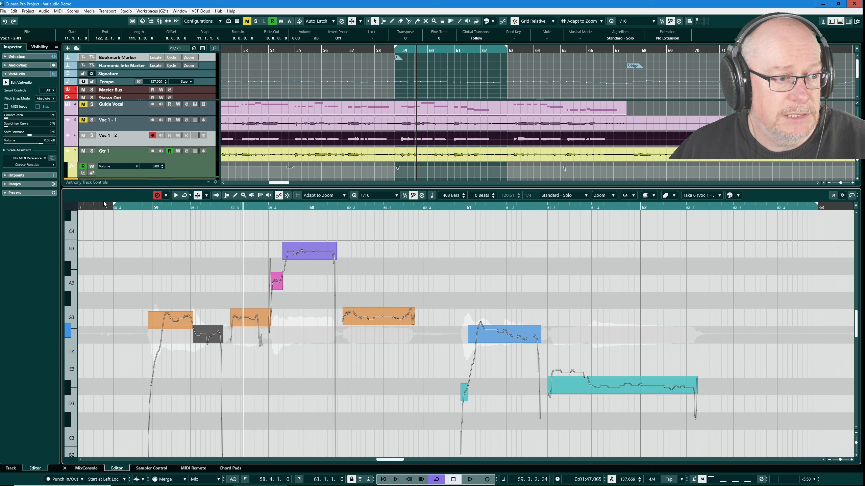
Extract the corrected vocal as MIDI using Just Notes and No Pitchbend Data, Dynamic Velocity and a New MIDI Track destination.
left_click(36, 165)
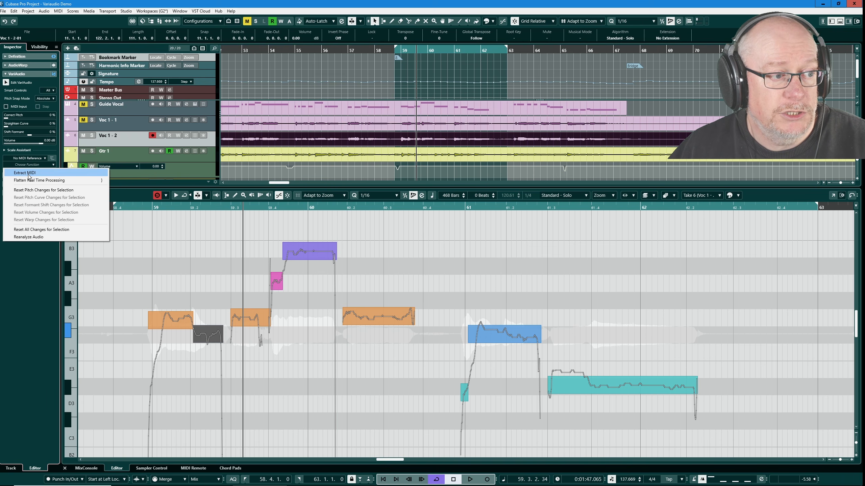
left_click(11, 173)
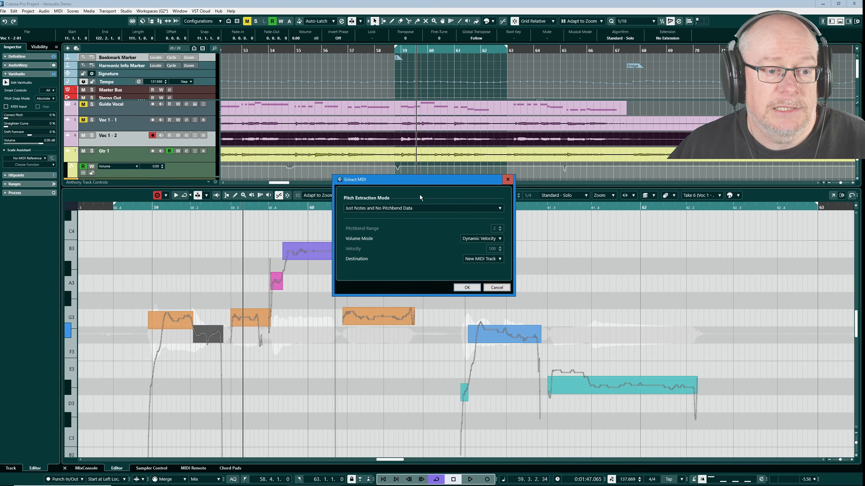
left_click_drag(423, 182, 415, 209)
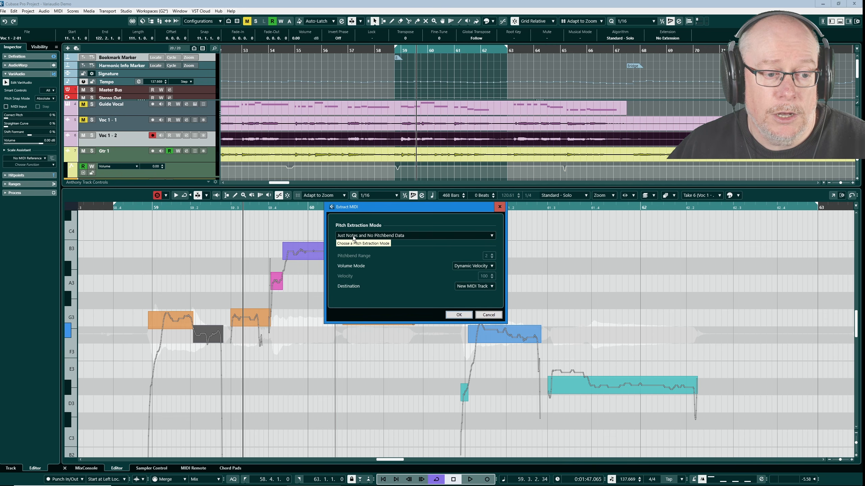
left_click(388, 237)
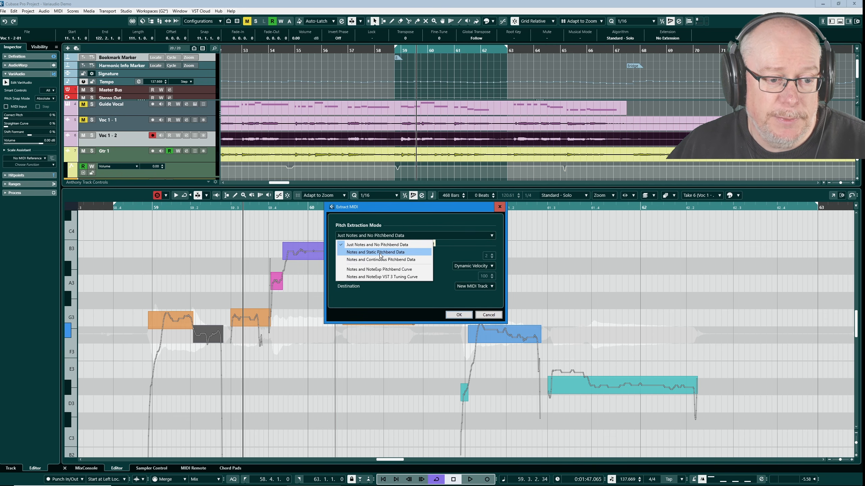
left_click(413, 219)
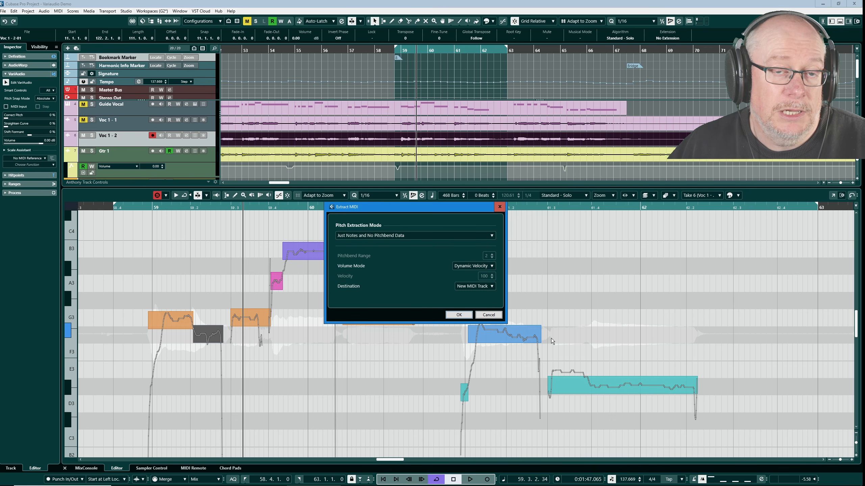
left_click(458, 315)
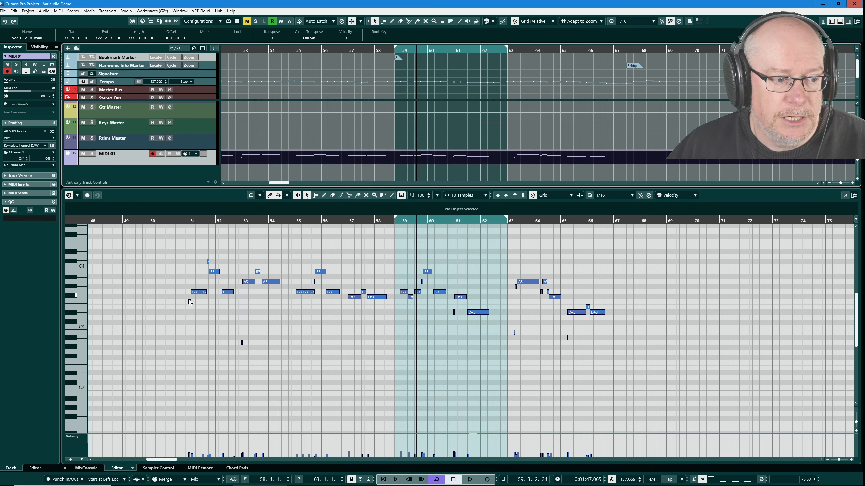
Examine the extracted MIDI notes for tiny stray notes below the melody around bars 53, 61 and 63.
scroll(189, 300, "up", 5)
left_click(336, 342)
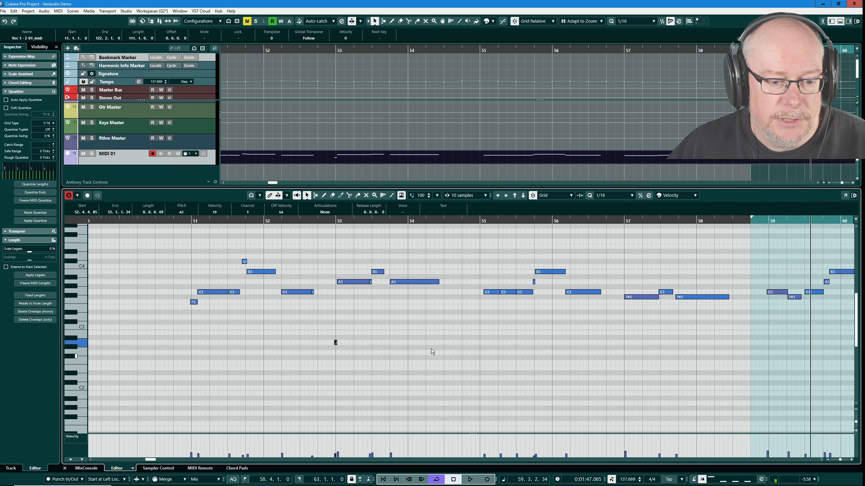
scroll(479, 325, "down", 4)
scroll(479, 325, "up", 1)
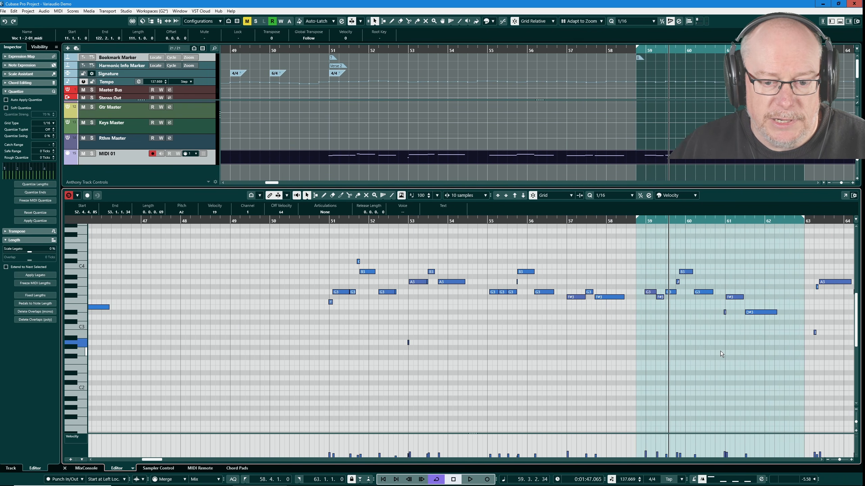
left_click(724, 312)
left_click(815, 333)
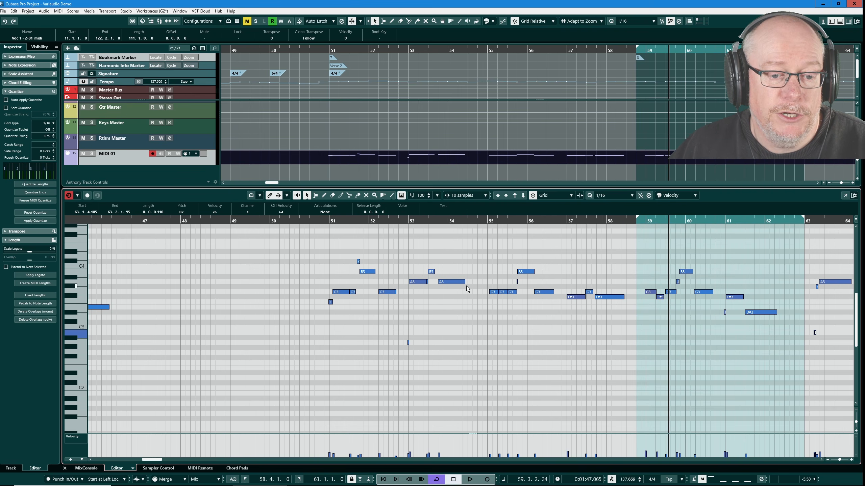
left_click_drag(400, 324, 456, 359)
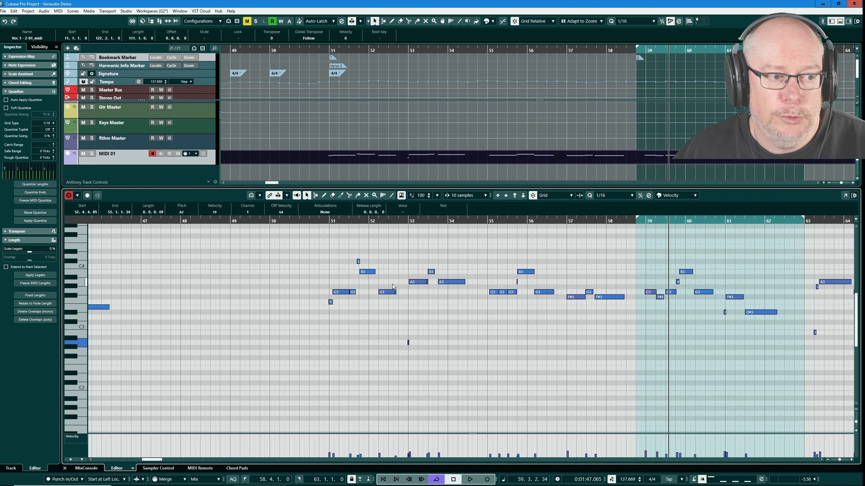
Return to the Voc 1 - 2 vocal, select the tiny segment before bar 61, and play back the phrase around bar 60.
scroll(158, 145, "up", 5)
left_click(153, 152)
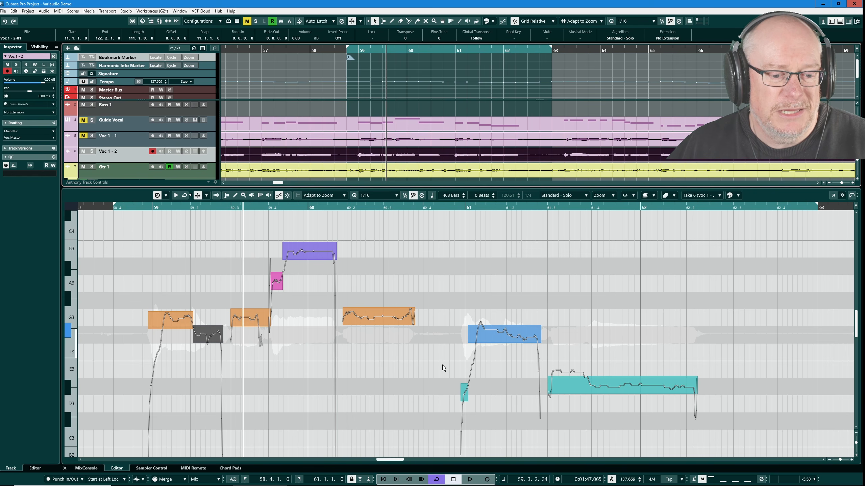
left_click(464, 396)
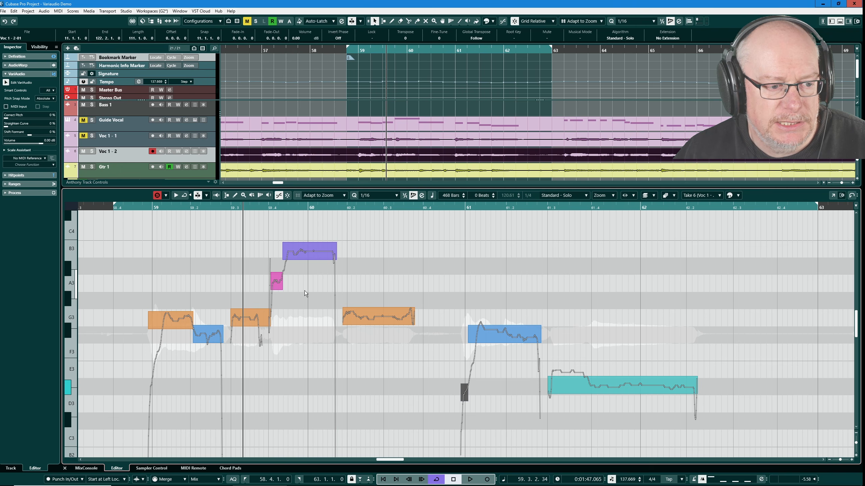
key("KP_Subtract")
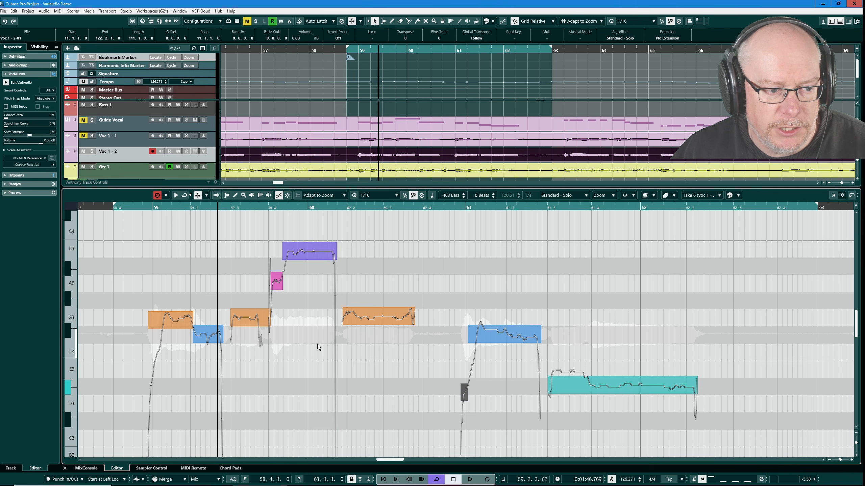
key("space")
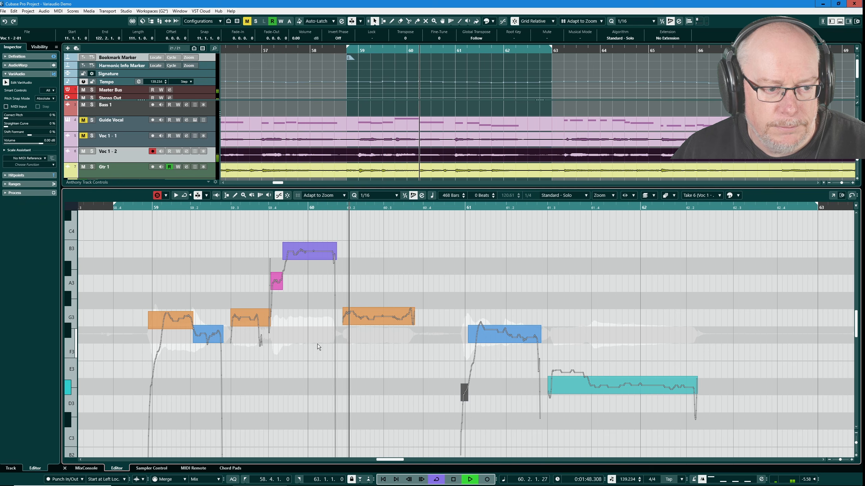
key("space")
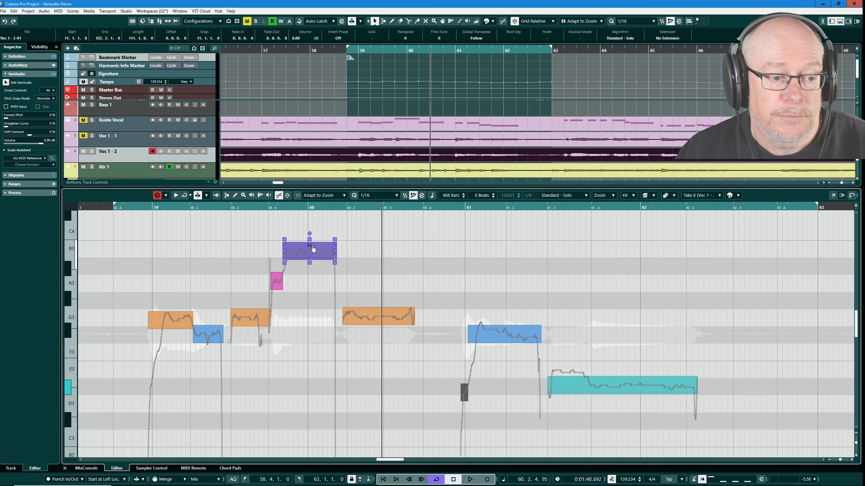
Raise the B3 segment slightly to centre it on B3, and check it by playing from the cycle start.
left_click(319, 255)
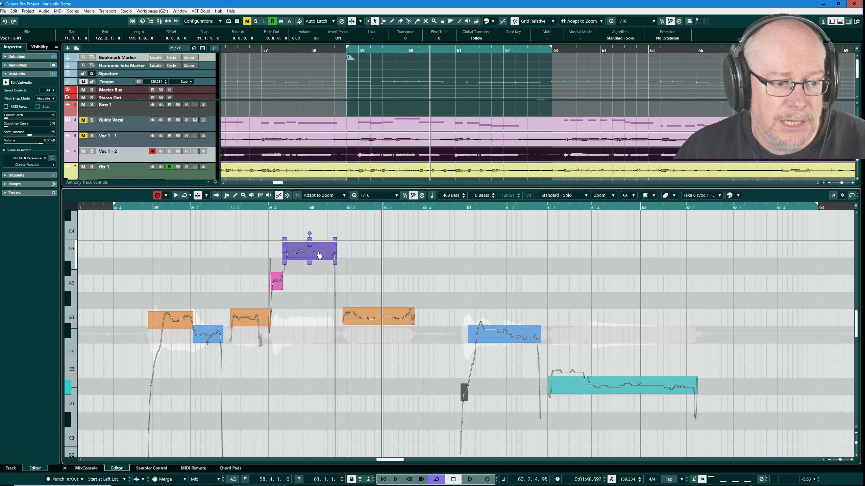
left_click_drag(319, 255, 319, 252)
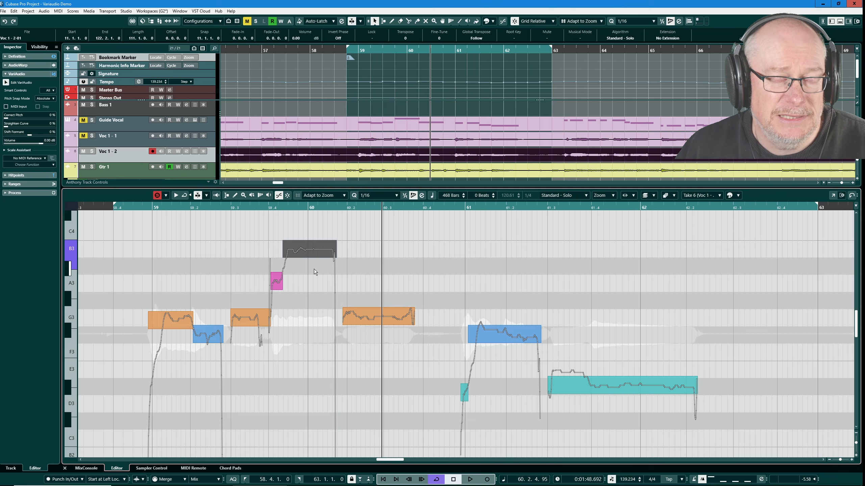
key("KP_1")
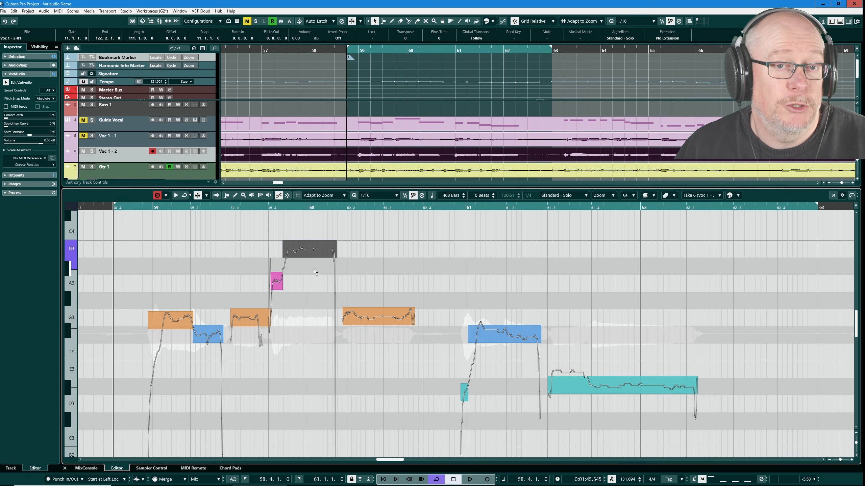
key("space")
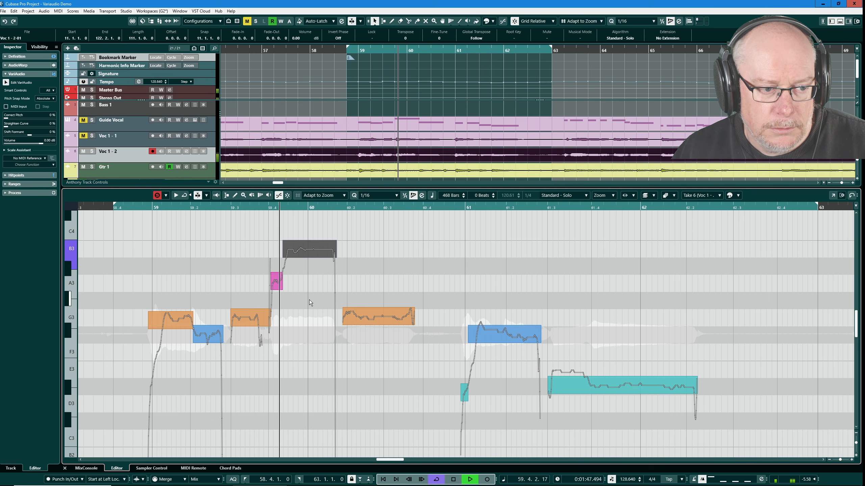
key("space")
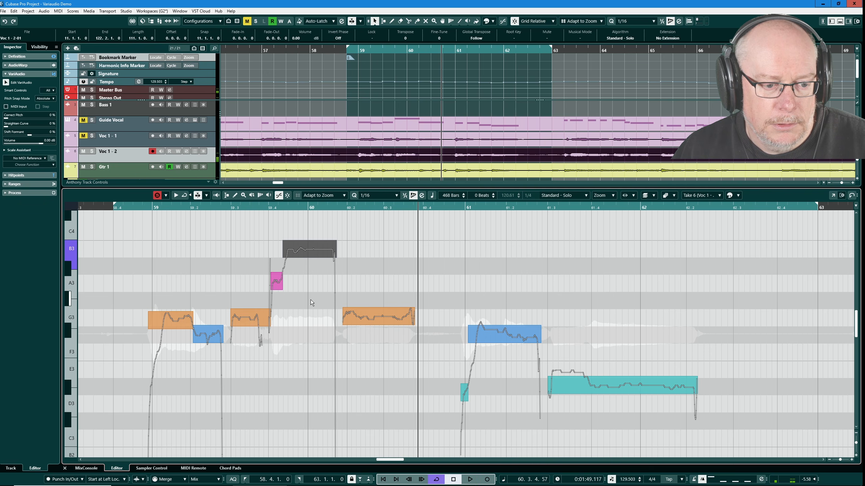
Replay from just before bar 60 to judge the start of the G3 segment following the B3 segment.
left_click(377, 320)
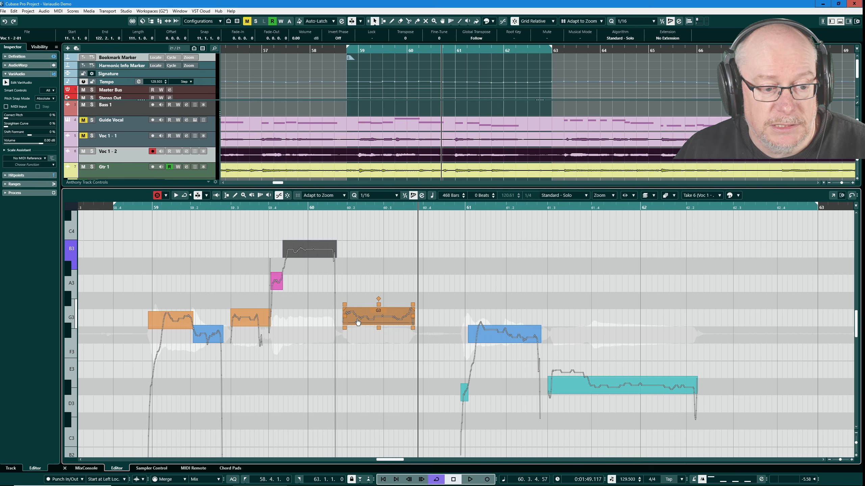
left_click(356, 355)
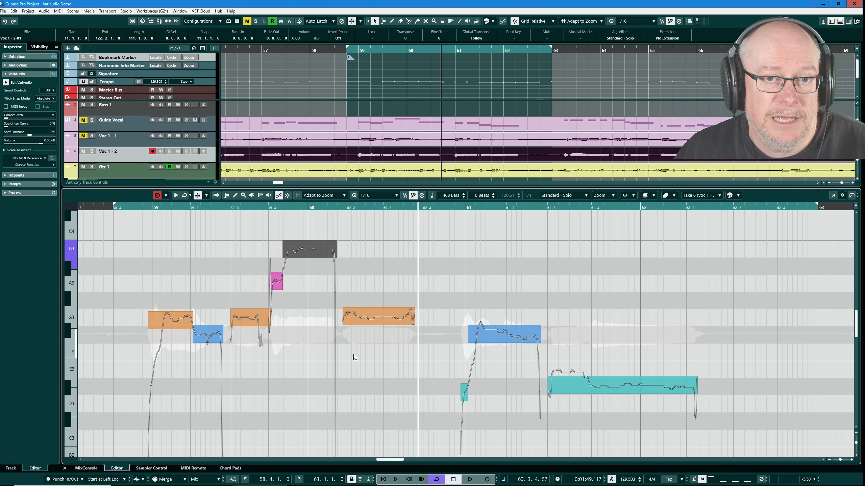
left_click(303, 208)
key("space")
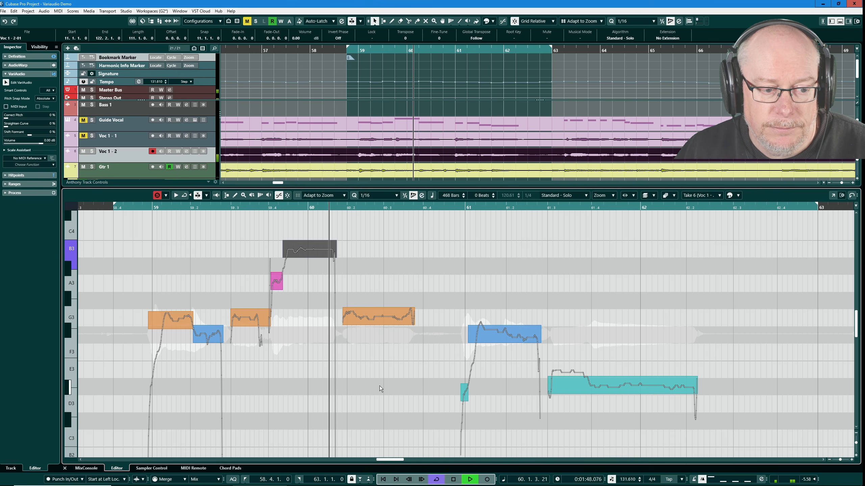
key("space")
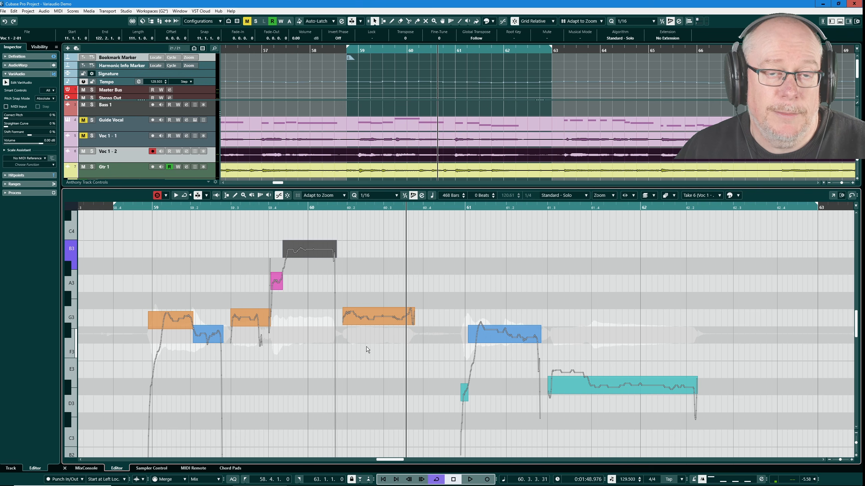
Try tilting the start of the pitch curve steeply upward on the G3 segment after bar 60, and undo the tilt.
left_click(391, 318)
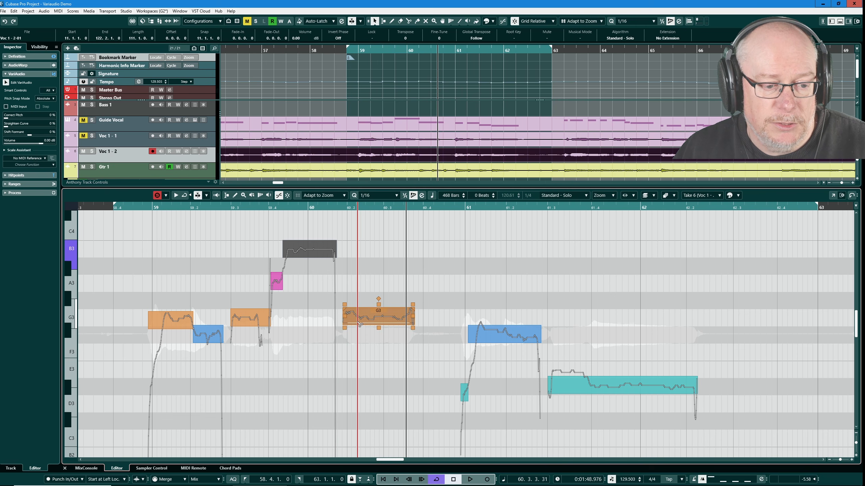
key("shift+h")
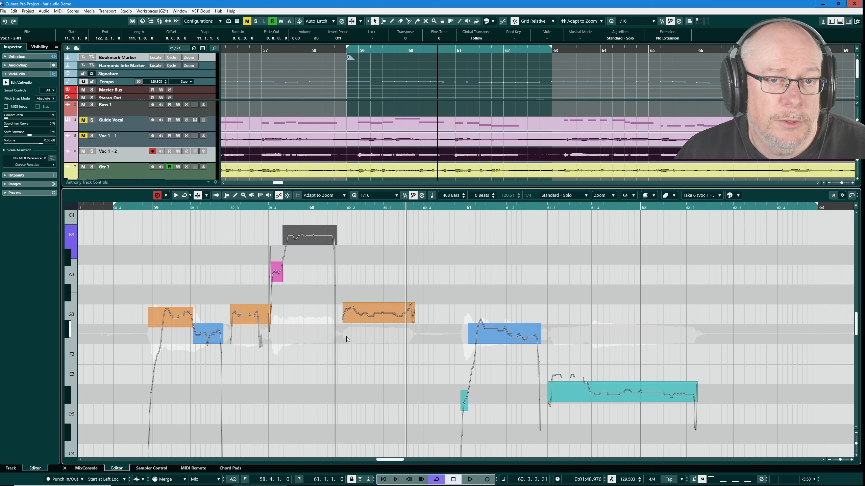
left_click(360, 317)
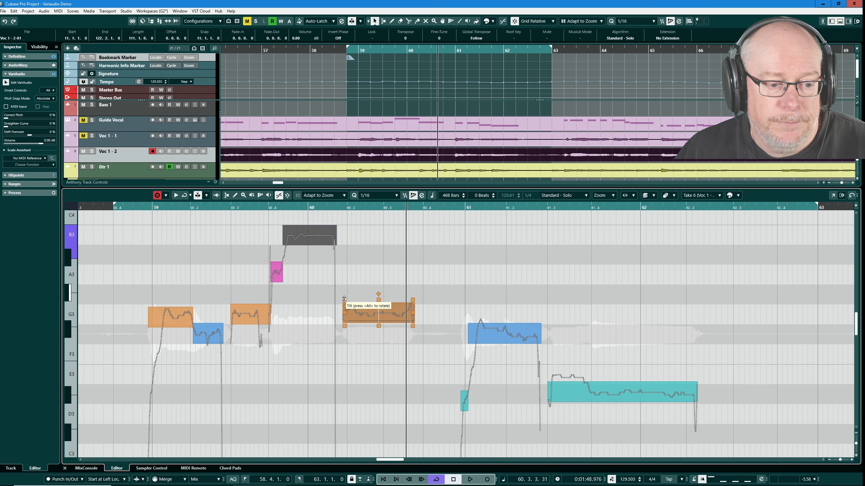
left_click_drag(345, 299, 349, 259)
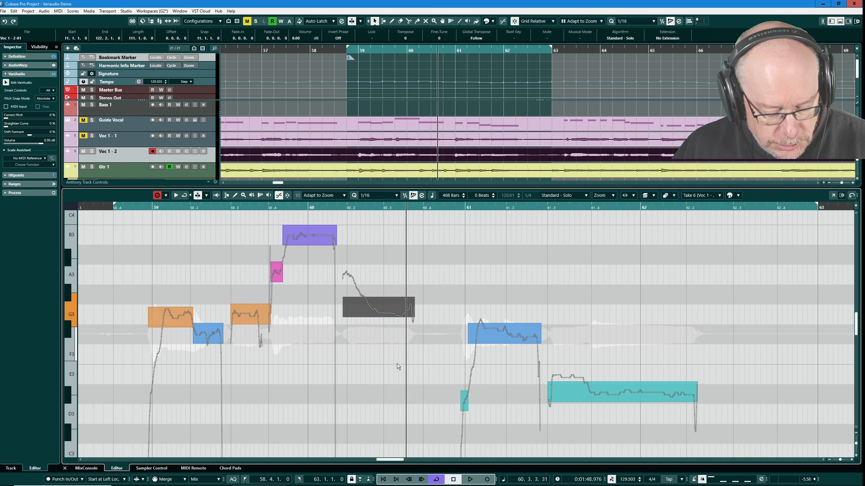
key("ctrl+z")
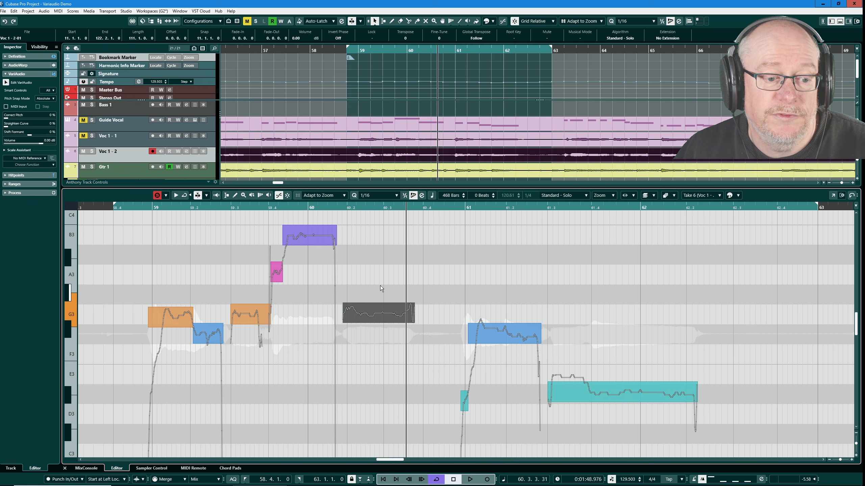
left_click(362, 293)
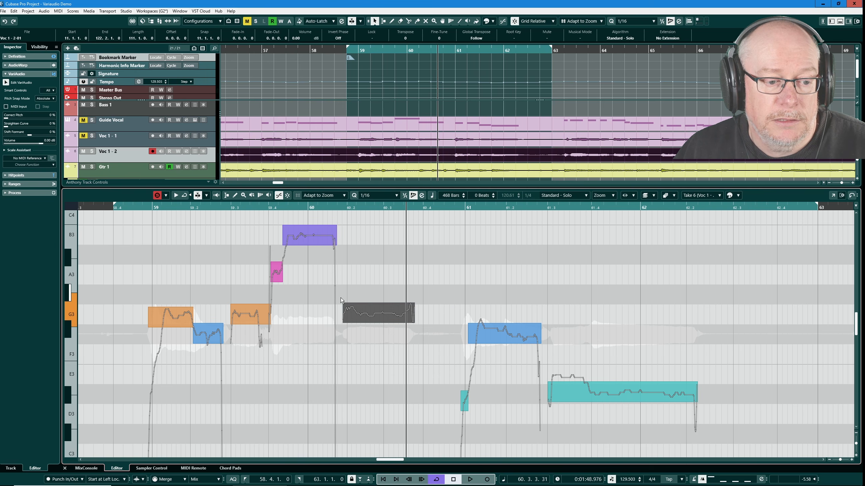
Tilt the start of the G3 segment's pitch curve slightly downward and play back the result.
mouse_move(345, 300)
left_mouse_down()
mouse_move(344, 283)
mouse_move(342, 311)
left_mouse_up()
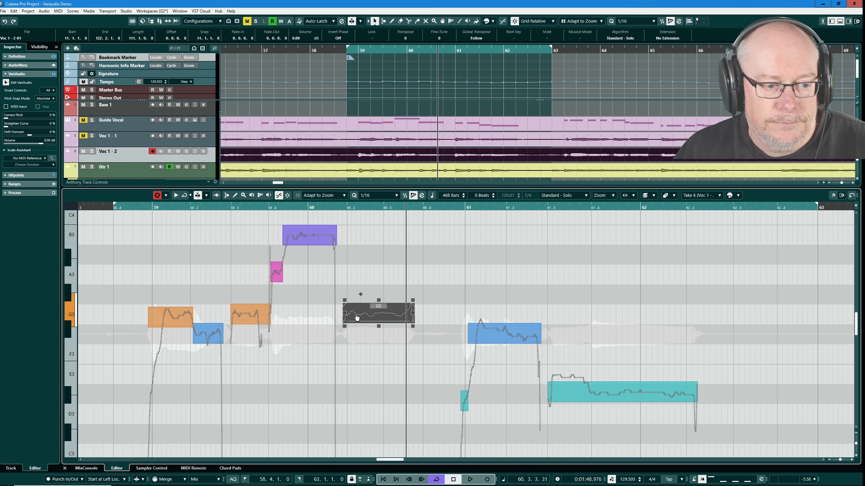
key("space")
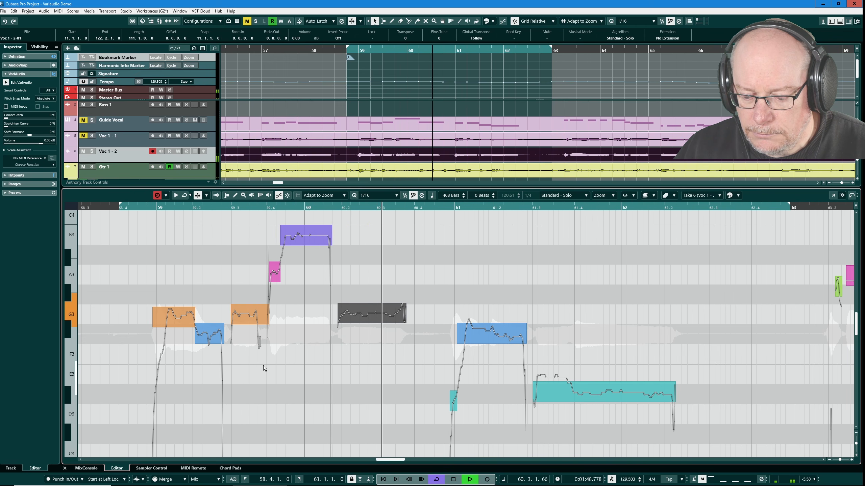
key("space")
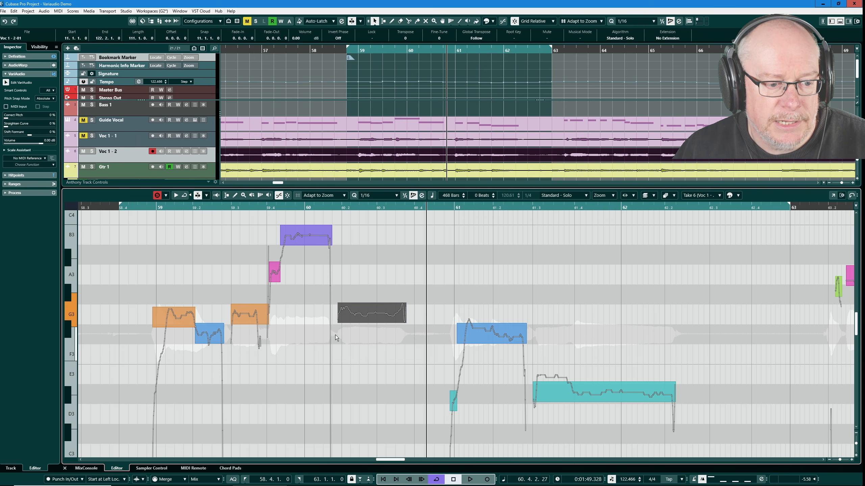
Split the G3 segment after bar 60 near its start and straighten the front part's pitch curve to 54%.
left_click(356, 321)
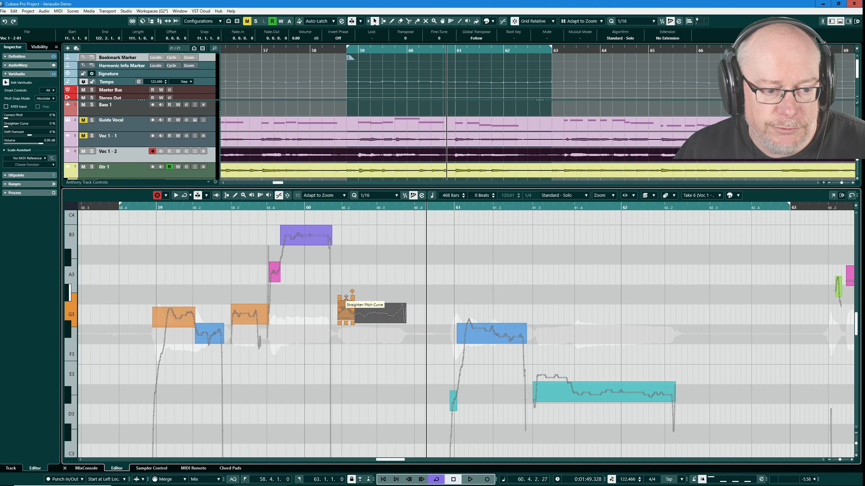
left_click_drag(346, 298, 346, 326)
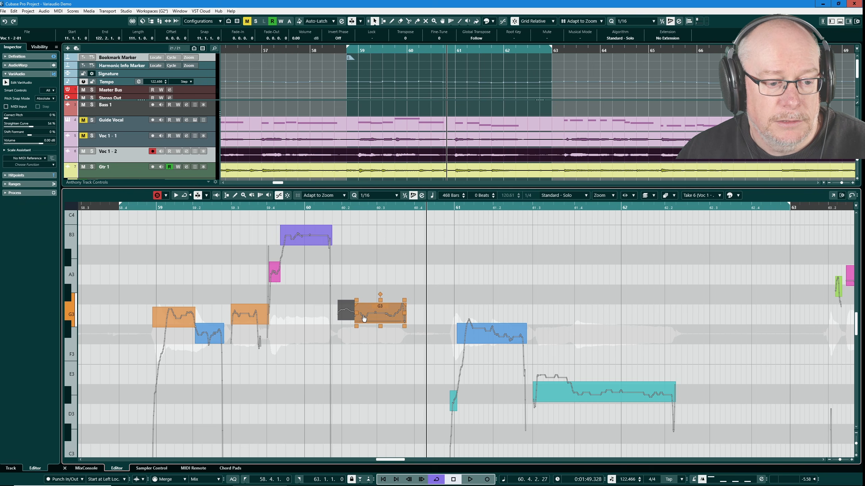
Try aligning the short front part of the split G3 segment after bar 60 exactly to G3, and play back the phrase.
left_click(389, 322)
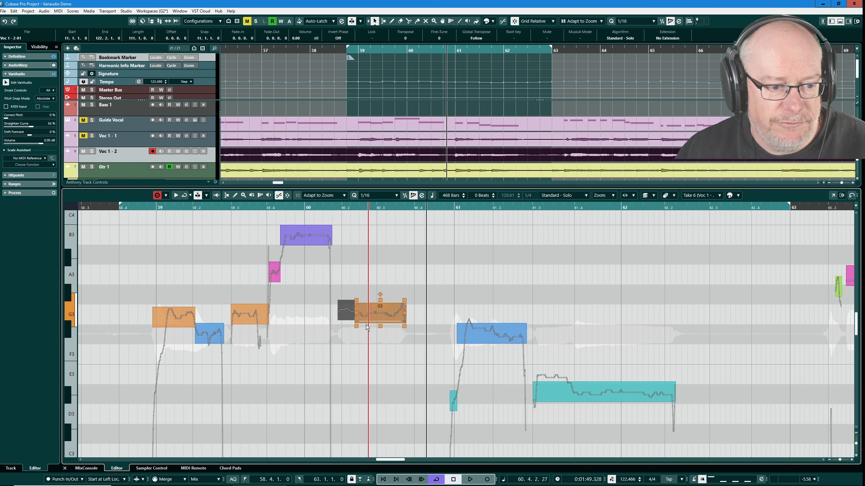
left_click(348, 316)
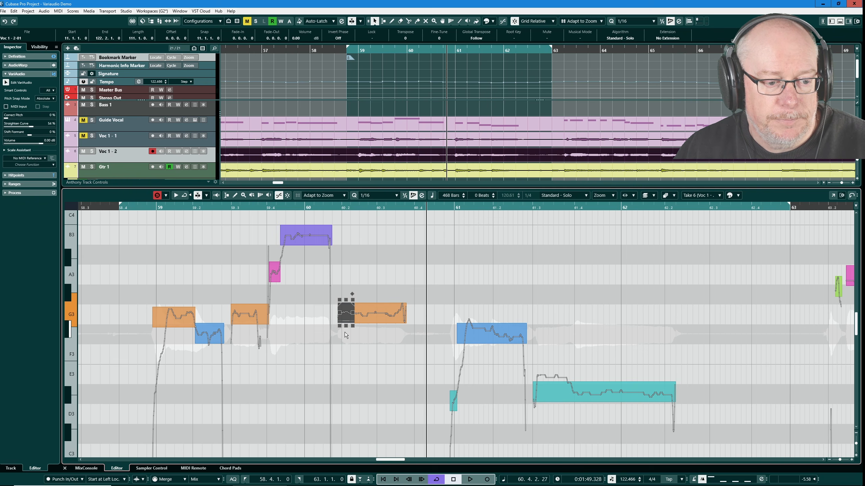
scroll(341, 326, "up", 5)
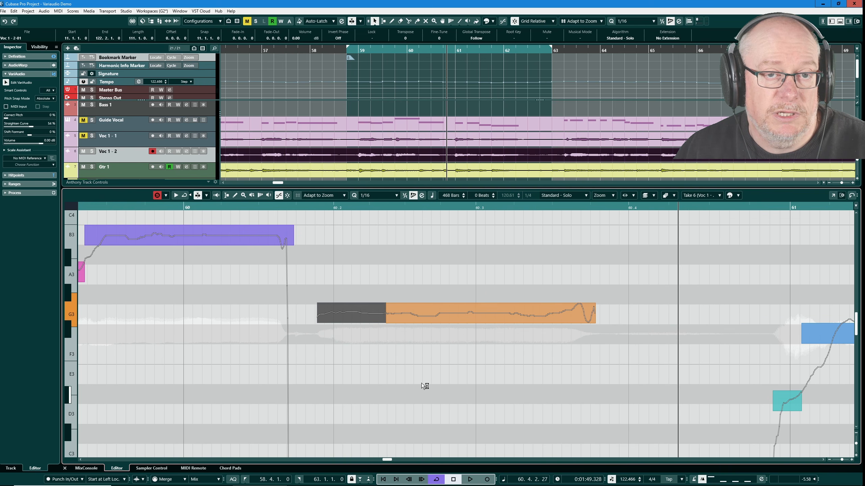
scroll(400, 332, "down", 5)
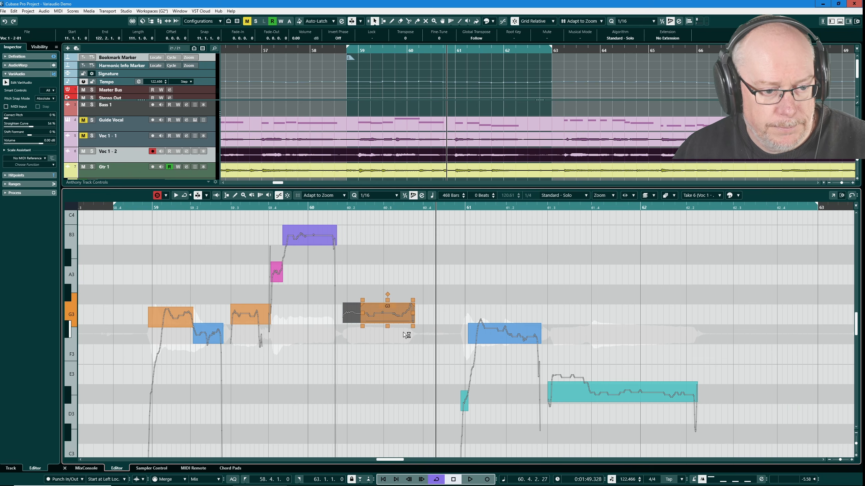
left_click(256, 208)
key("space")
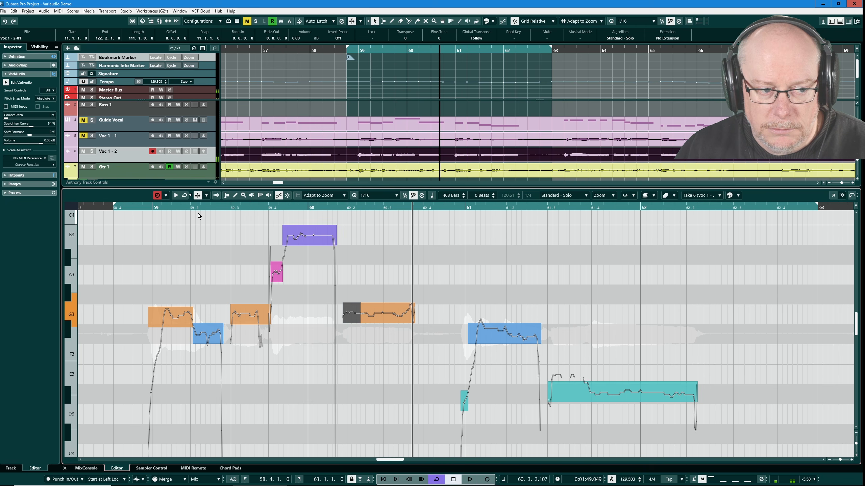
key("space")
left_click(208, 205)
key("space")
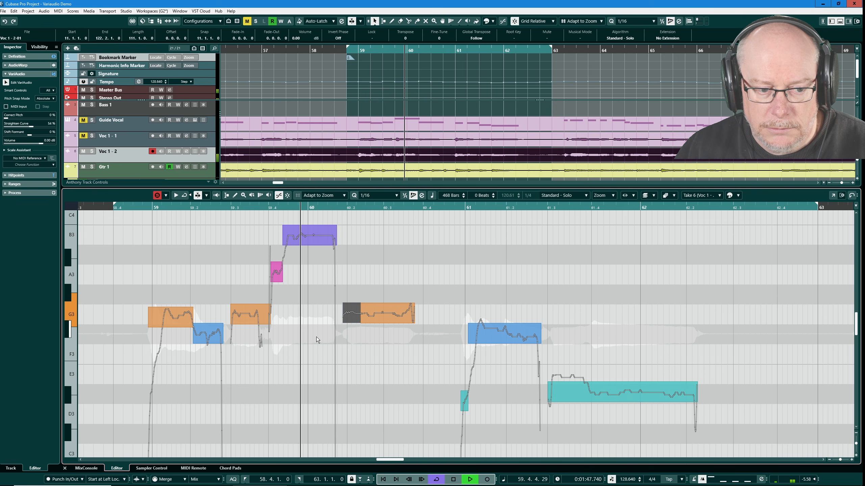
key("space")
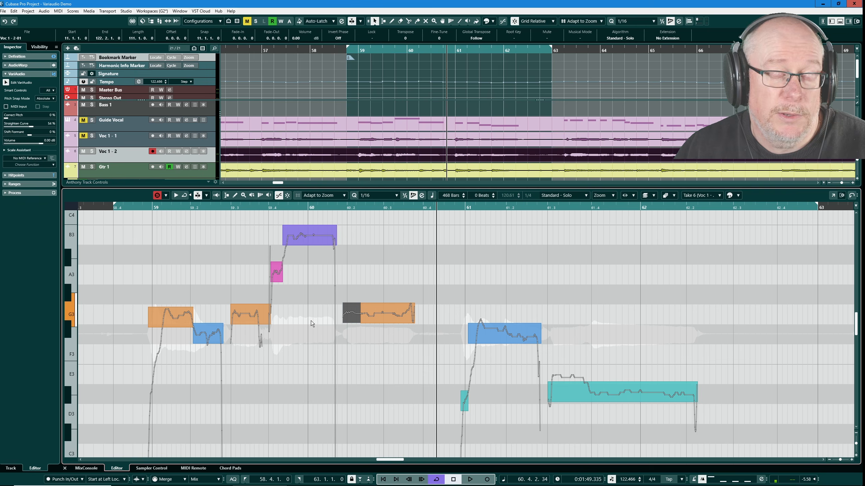
Undo the front G3 part's pitch alignment and straightening, and tilt the start of its pitch curve slightly downward instead.
key("ctrl+z")
key("ctrl+z")
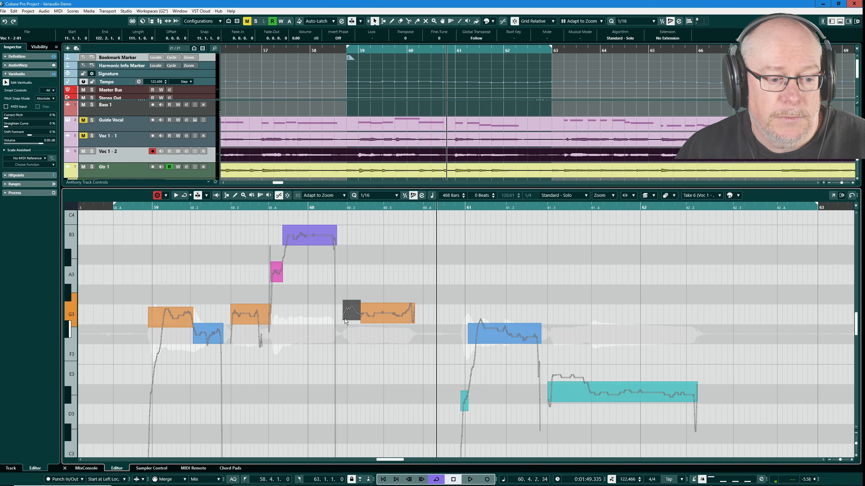
left_click(344, 299)
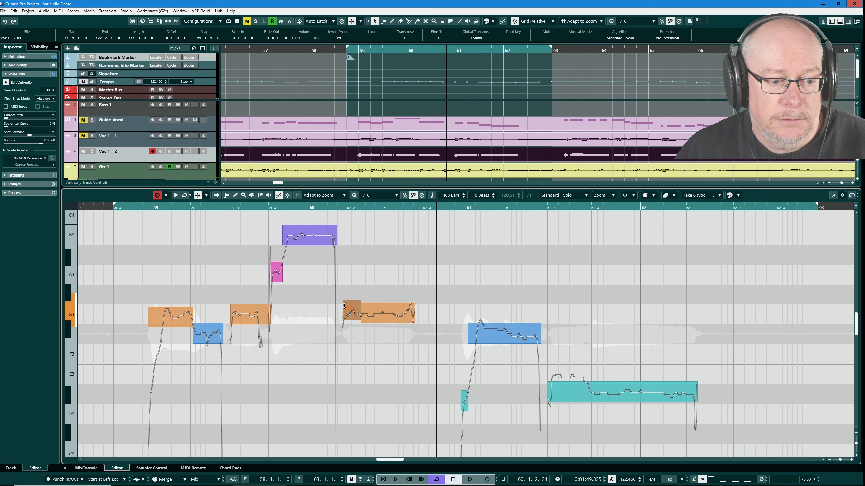
left_click_drag(344, 306, 343, 307)
Play back from just before bar 60 to judge the tilted start of the G3 note.
left_click(258, 204)
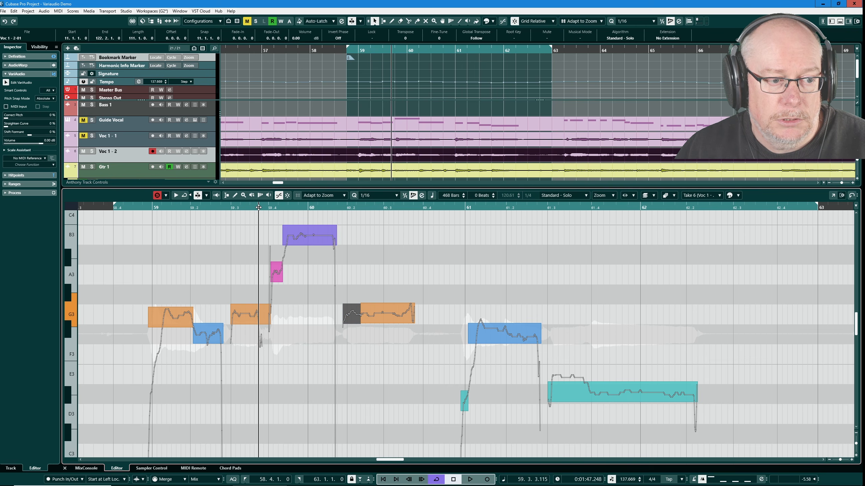
key("space")
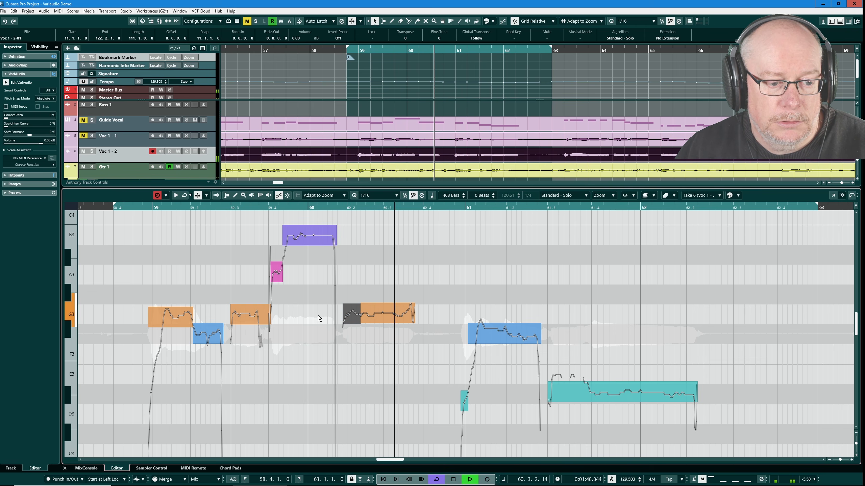
key("space")
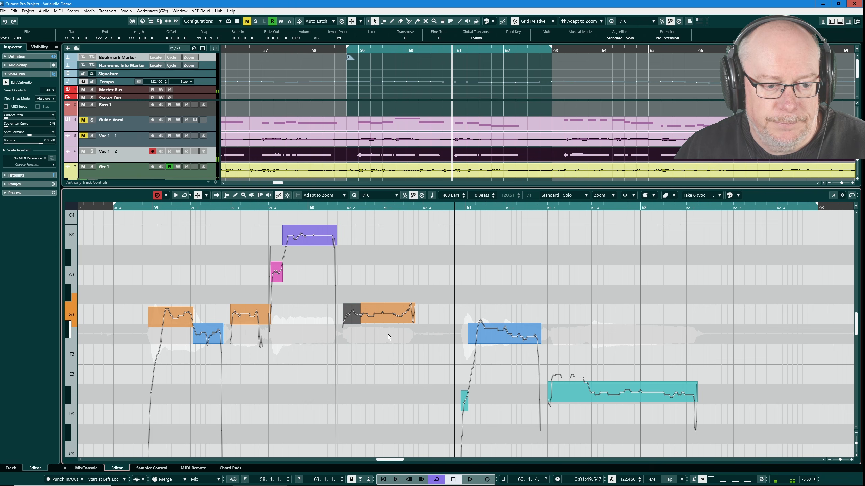
Examine the wavering pitch curve at the end of the G3 note after bar 60, and replay it from just before bar 60.
left_click(401, 322)
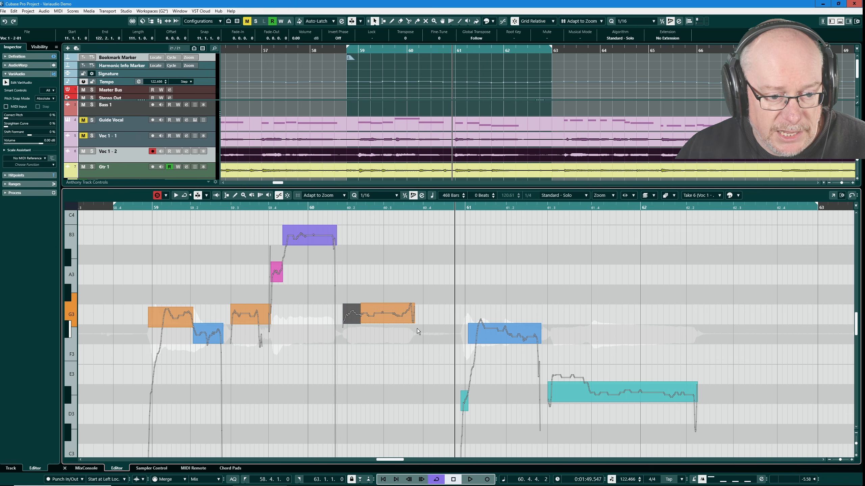
scroll(410, 318, "up", 4)
left_click(426, 306)
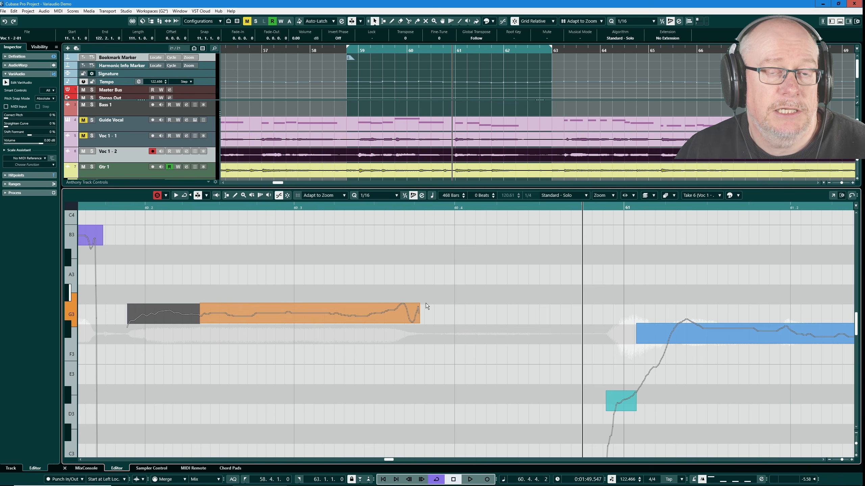
left_click(398, 312)
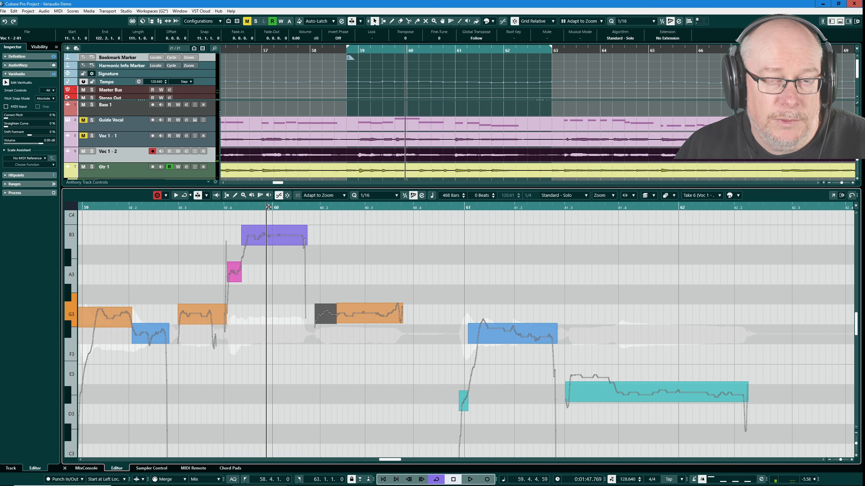
key("space")
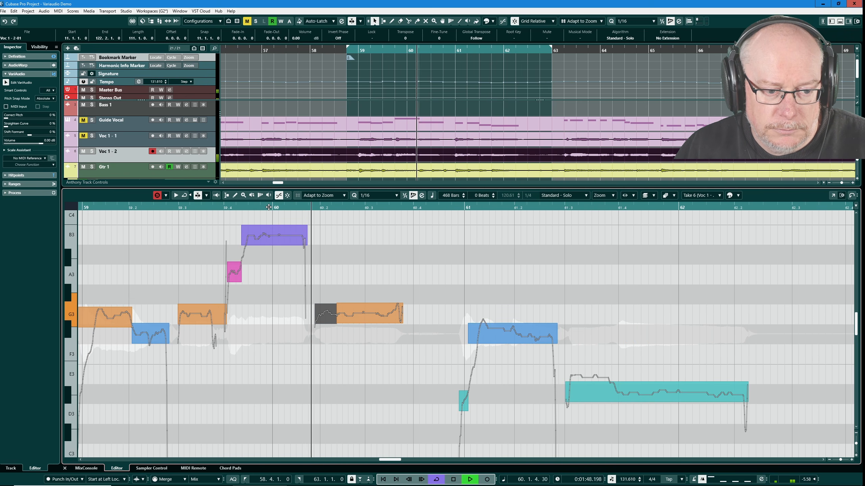
key("space")
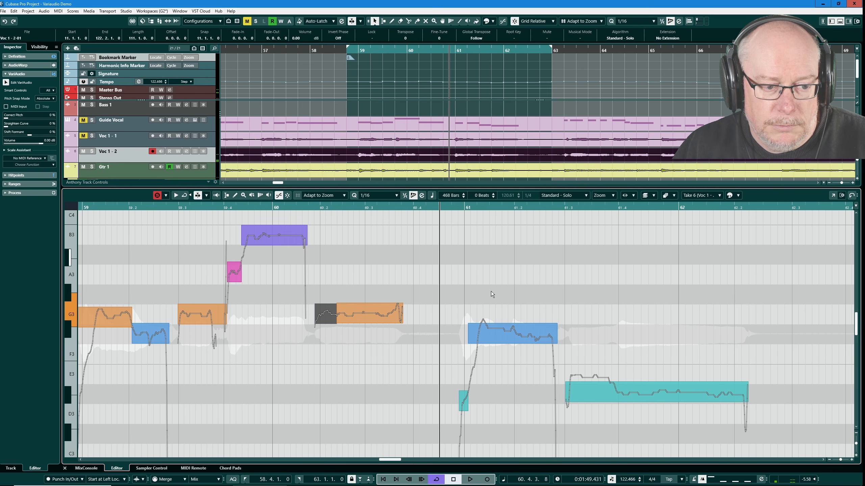
Split off the tail of the G3 segment after bar 60, straighten its pitch curve to 35%, and play back the result.
left_click(388, 323)
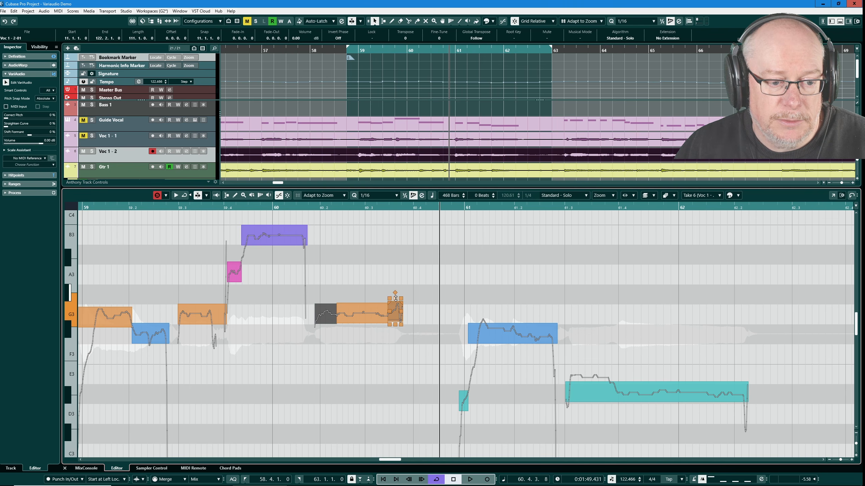
left_click_drag(395, 299, 395, 321)
left_click(395, 319)
key("space")
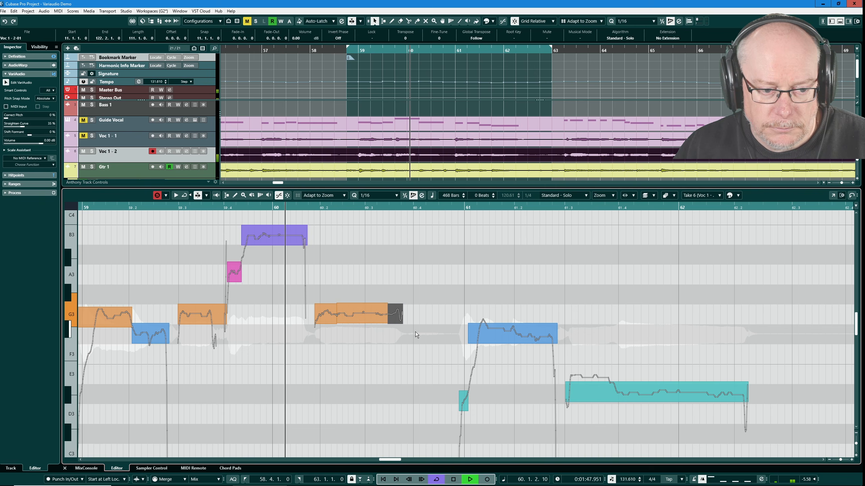
key("space")
mouse_move(324, 308)
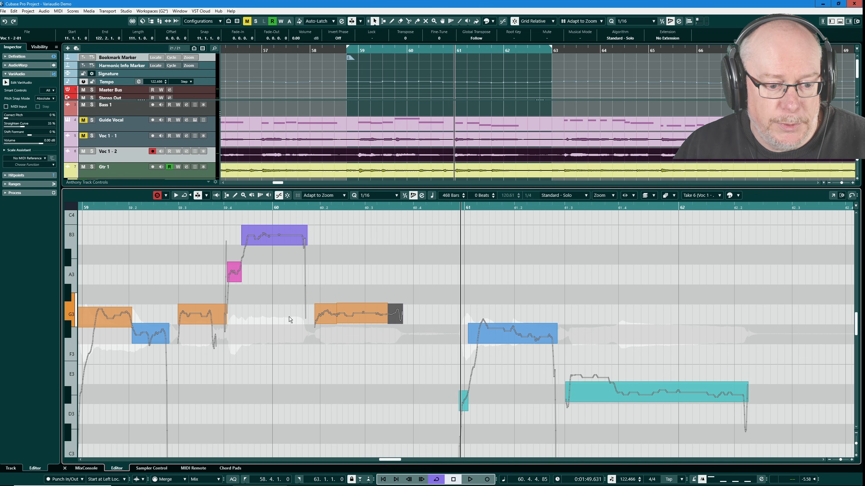
Delete the very short low segment at bar 61, directly before the F#3 segment.
scroll(309, 329, "down", 2)
scroll(431, 370, "up", 3)
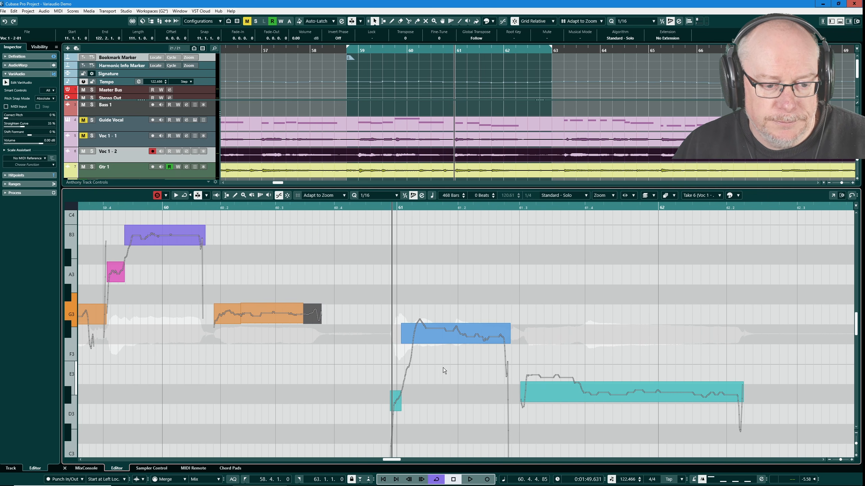
left_click(395, 398)
key("Delete")
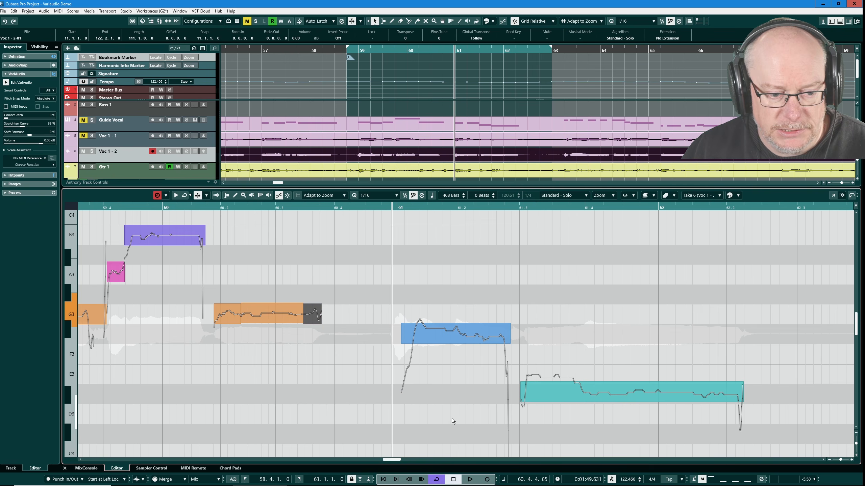
Tilt the end of the F#3 segment's pitch curve upward at bar 61, and realign the segment to F#3.
mouse_move(442, 332)
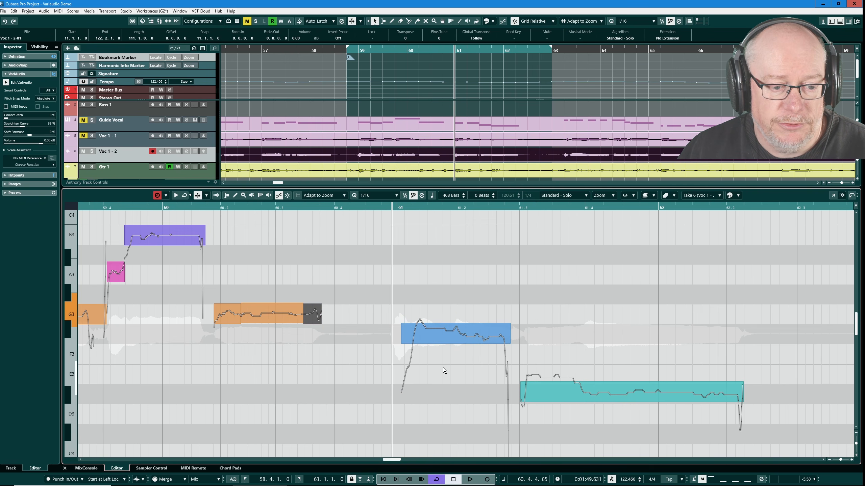
mouse_move(485, 353)
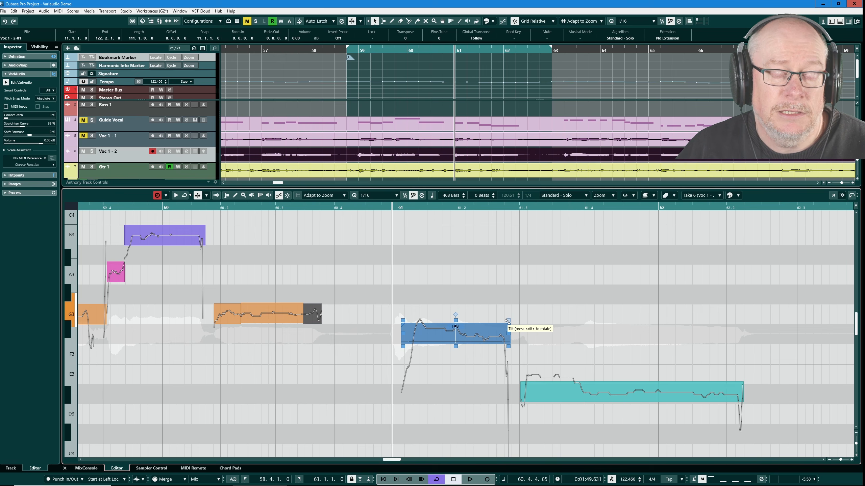
mouse_move(507, 321)
left_mouse_down()
mouse_move(506, 301)
mouse_move(499, 333)
mouse_move(505, 288)
mouse_move(507, 333)
mouse_move(511, 311)
left_mouse_up()
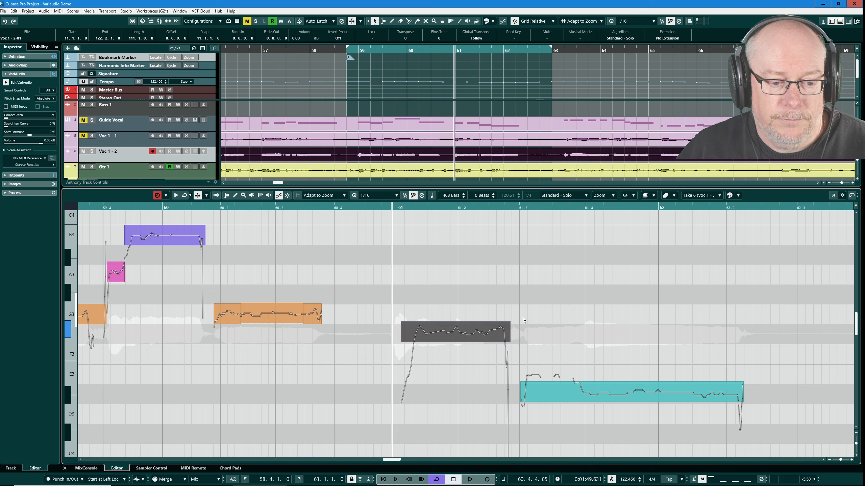
left_click(478, 334)
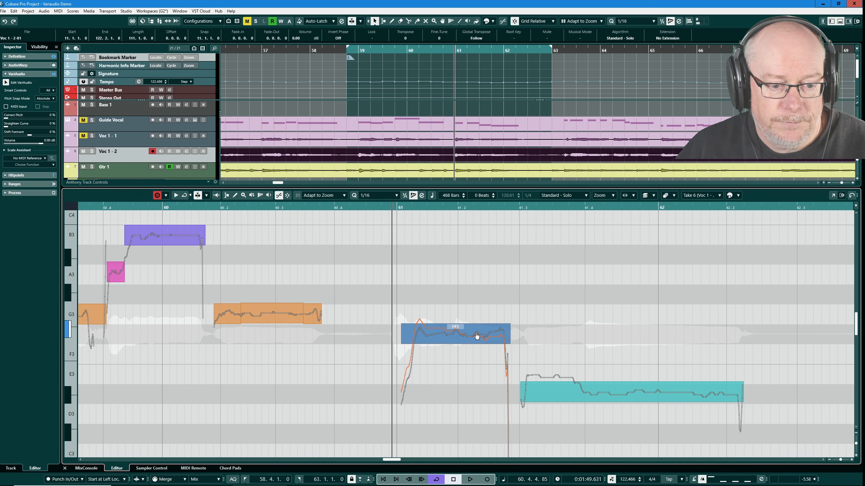
left_click_drag(477, 335, 477, 336)
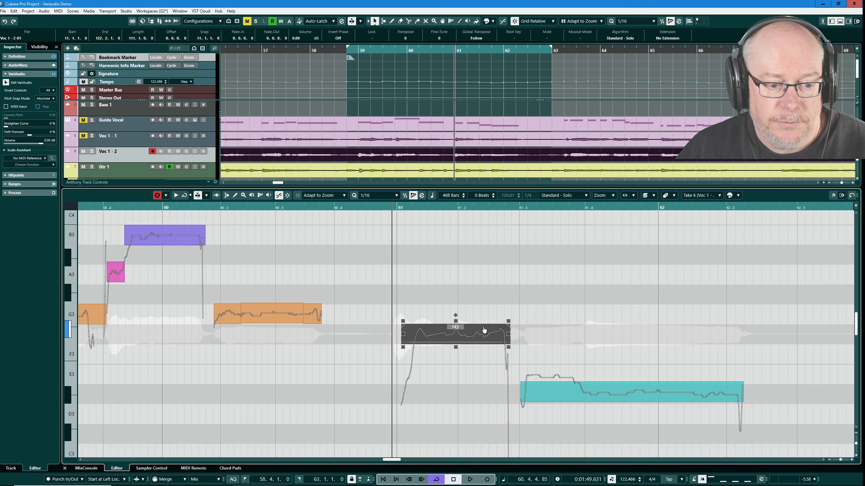
Play back from the G3 note after bar 60 into bar 61 to check the tilted F#3 segment.
left_click(258, 206)
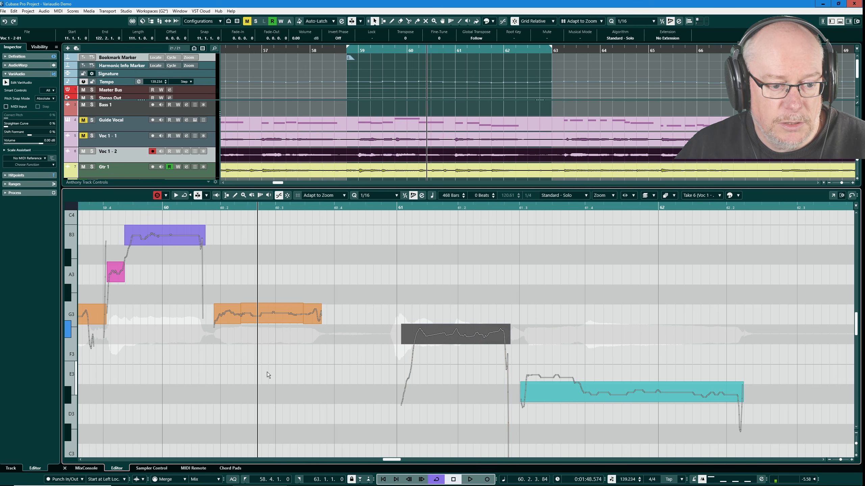
key("space")
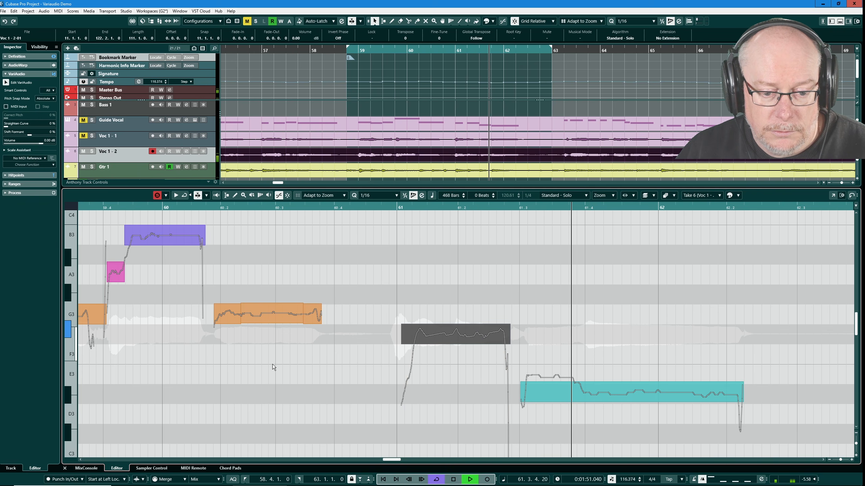
key("space")
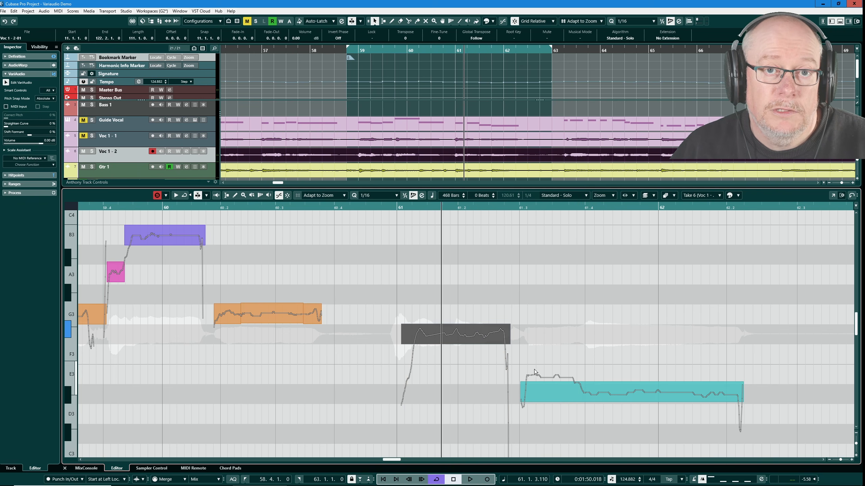
Split the long D#3 segment after beat 61.3 where its pitch drops, and snap the first part to E3.
left_click(570, 376)
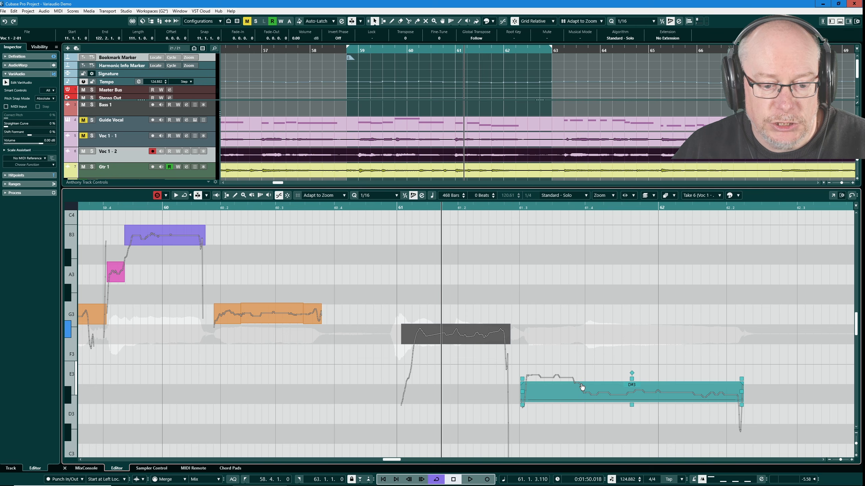
left_click(581, 403)
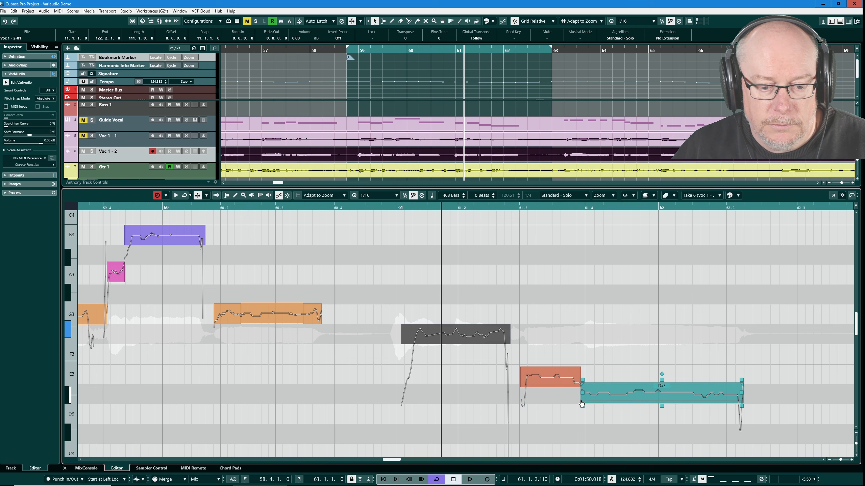
left_click(564, 380)
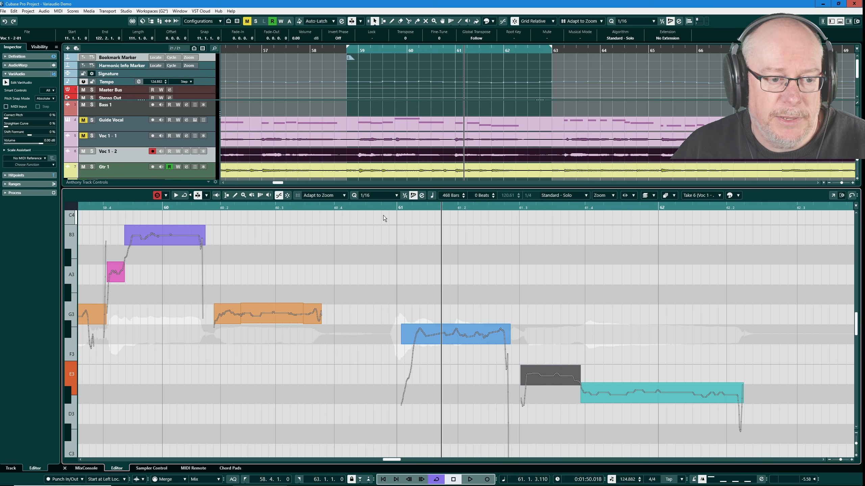
Play back from just before bar 61 past bar 62 to check the split E3 and D#3 segments.
left_click(364, 207)
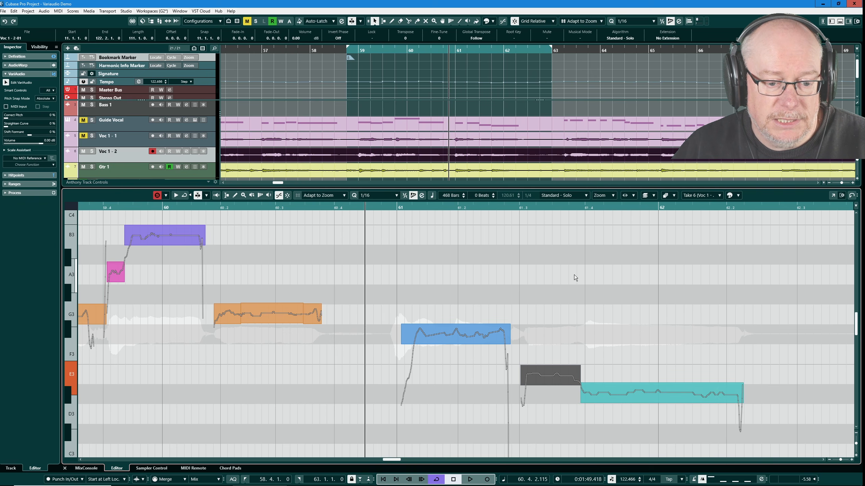
key("space")
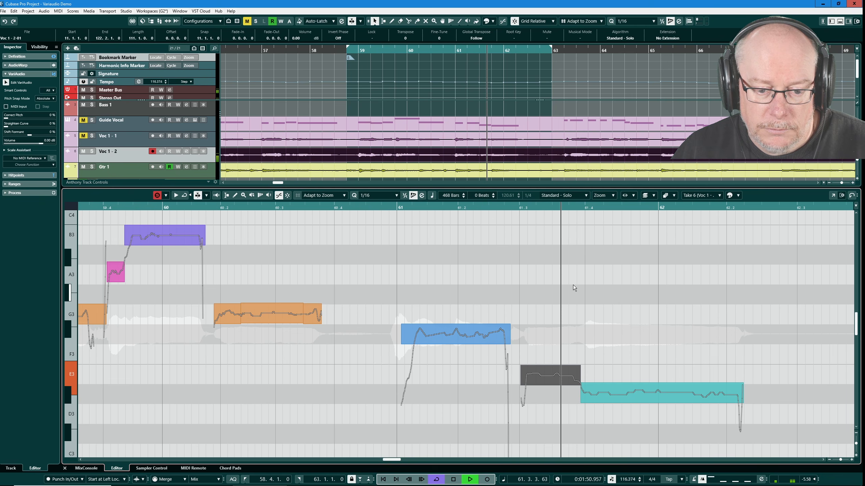
key("space")
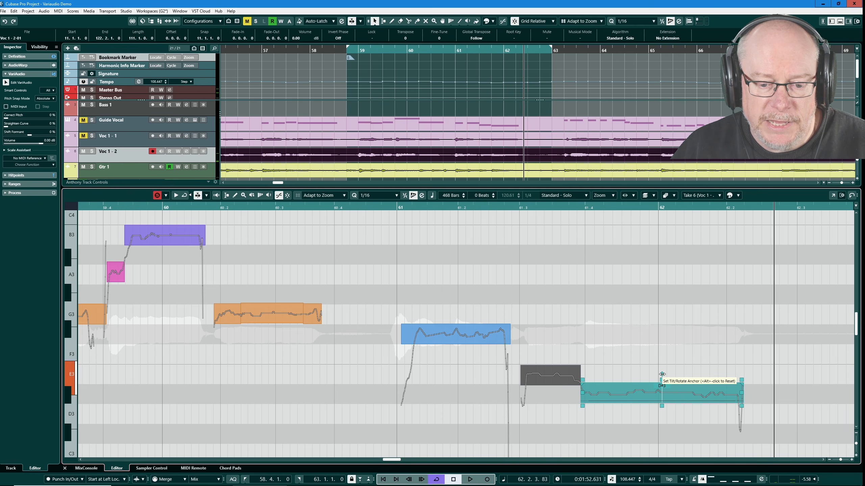
Set the D#3 segment's tilt anchor just past bar 62, tilt the end of its pitch curve slightly upward, and play back the result.
left_click(661, 374)
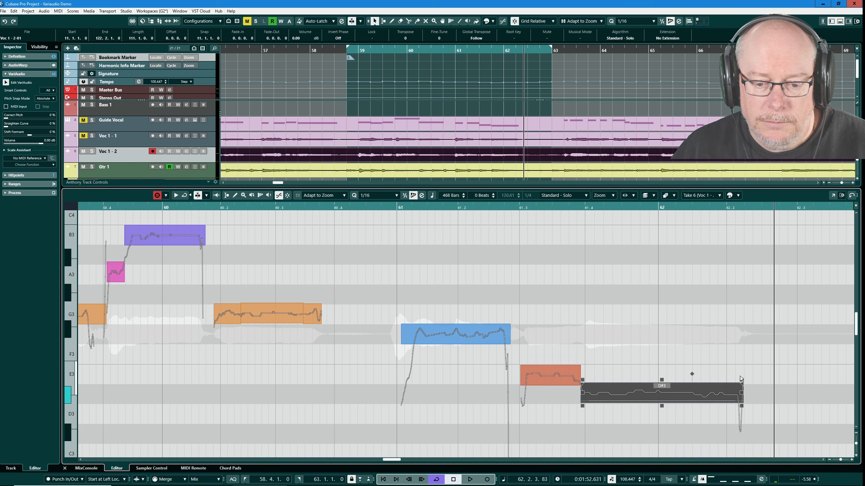
left_click_drag(741, 379, 740, 375)
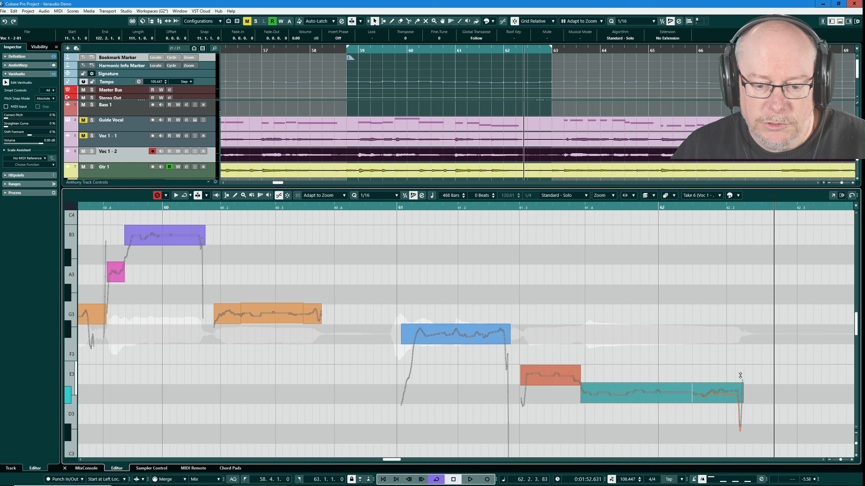
left_click(385, 210)
left_click(465, 336)
key("space")
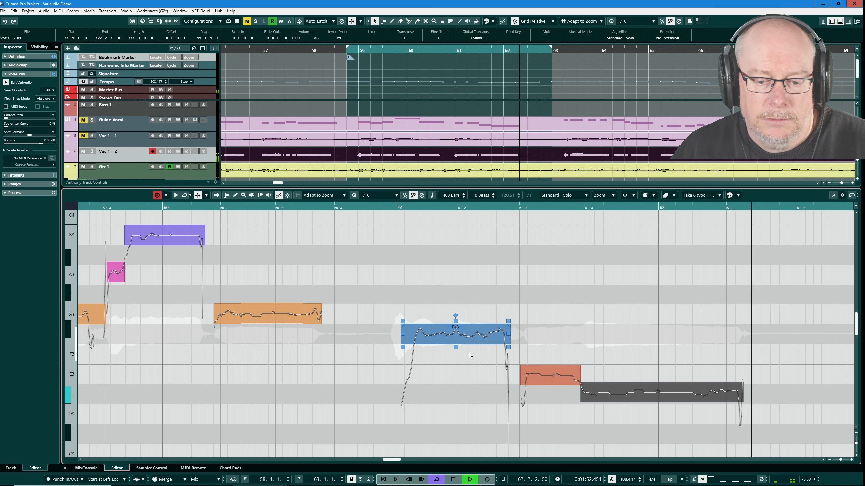
key("space")
Turn off the editor's solo and play back the corrected phrase from bar 59 to bar 62 with the full mix.
key("alt+z")
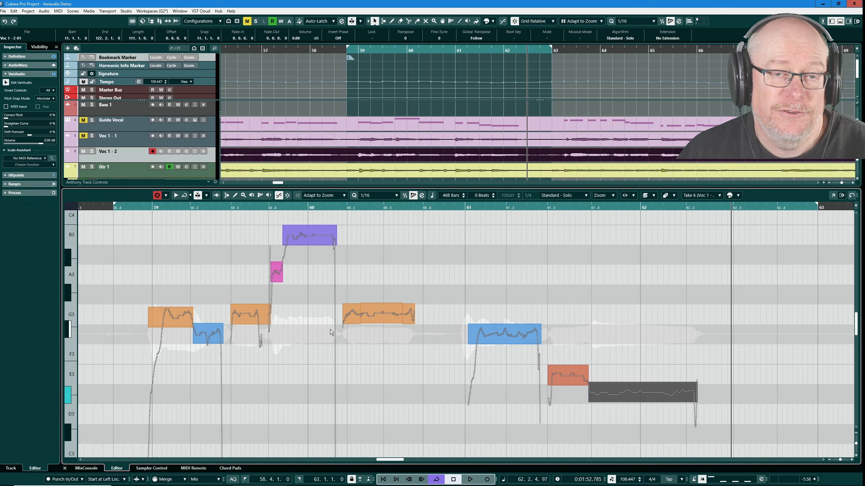
mouse_move(210, 321)
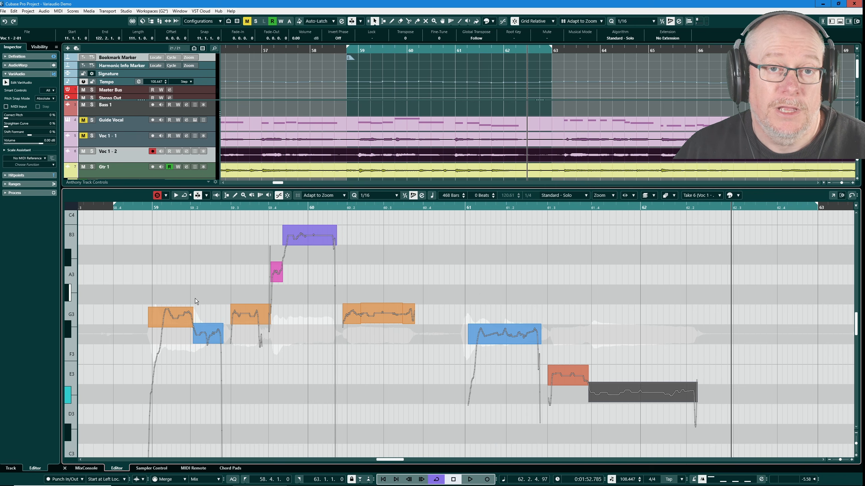
left_click(157, 195)
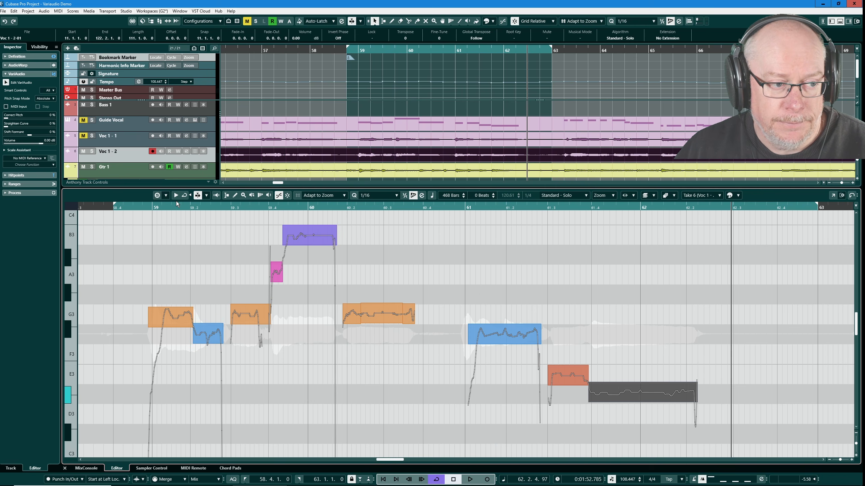
key("space")
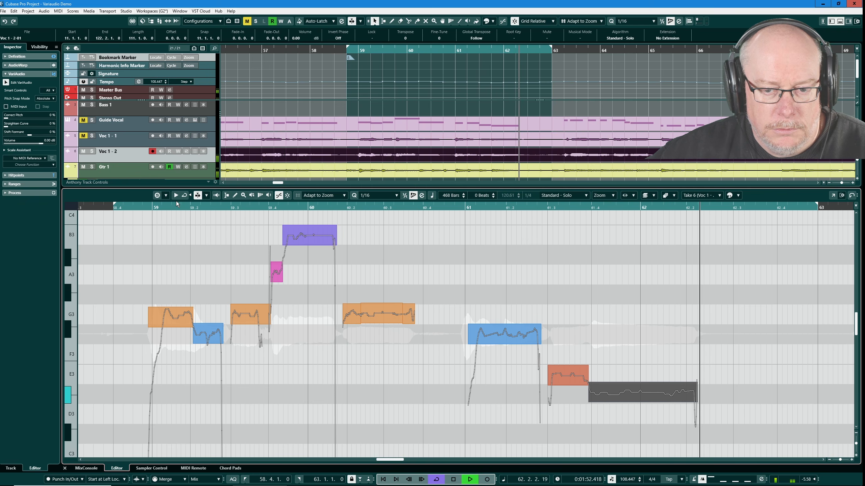
key("space")
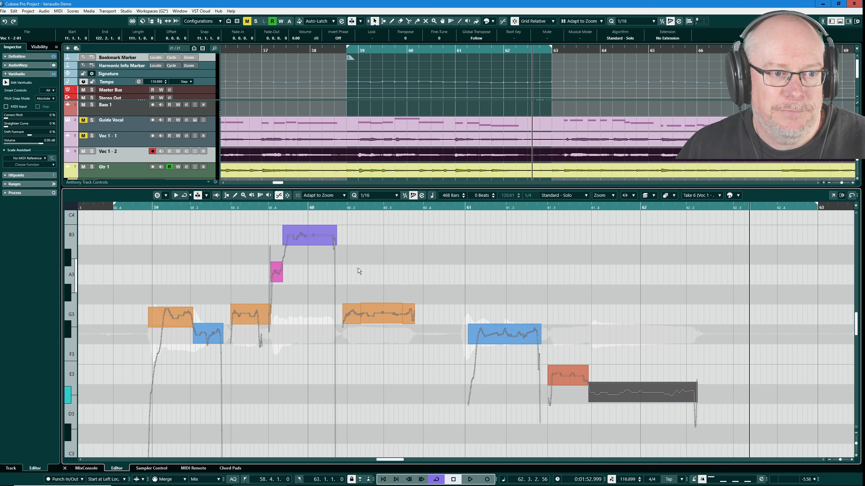
Set the locators from about 110.6 to 113.3 around the phrase after the bar 110 marker, and play it back.
key("KP_9")
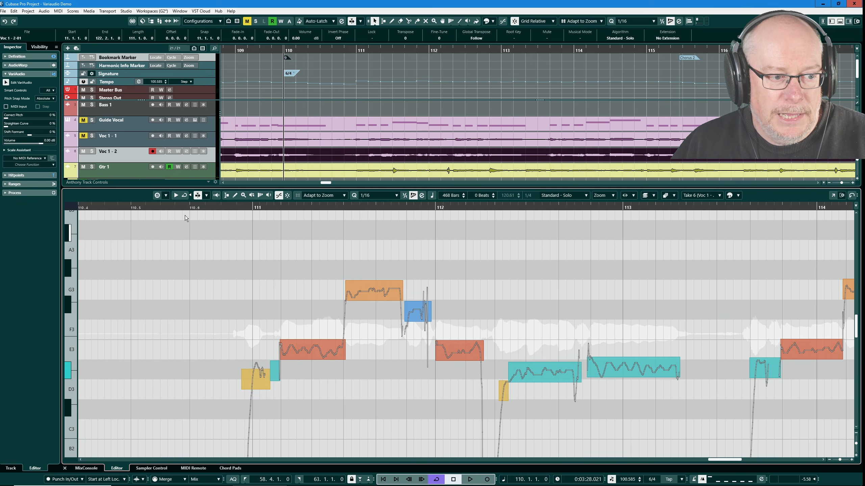
left_click_drag(192, 206, 703, 246)
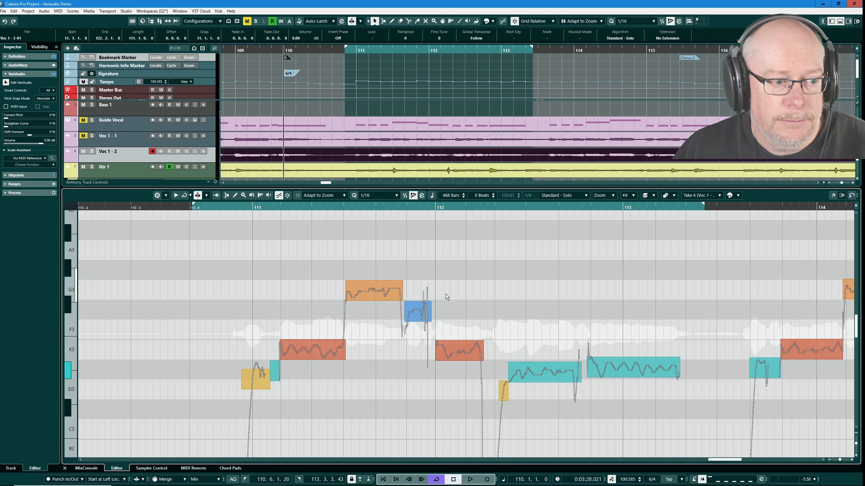
scroll(446, 291, "down", 3)
scroll(446, 287, "up", 1)
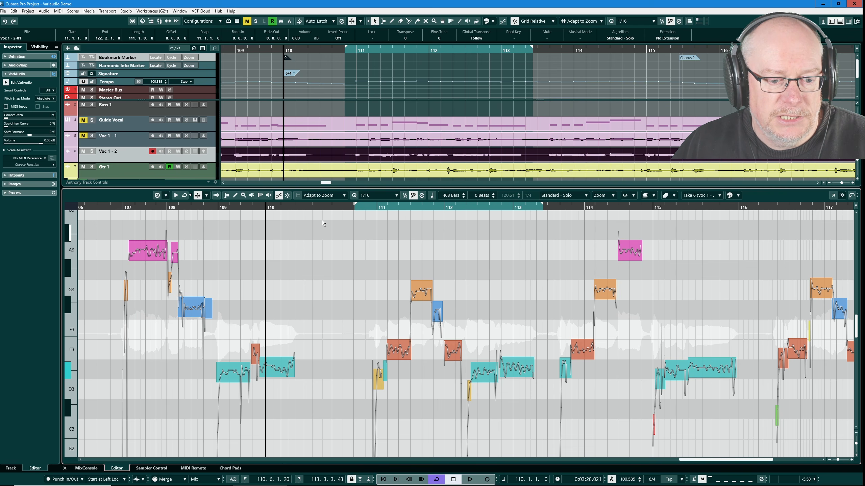
key("space")
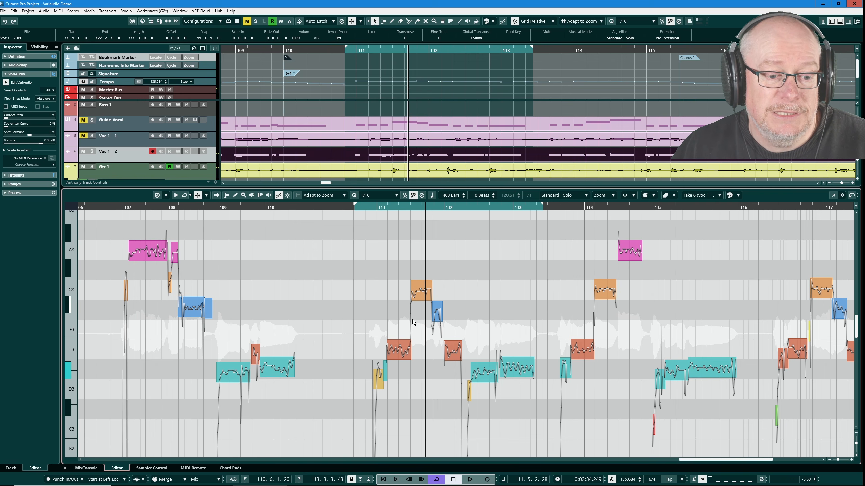
Play back the opening of the phrase from the left locator at 110.6 into bar 111.
left_click(476, 280)
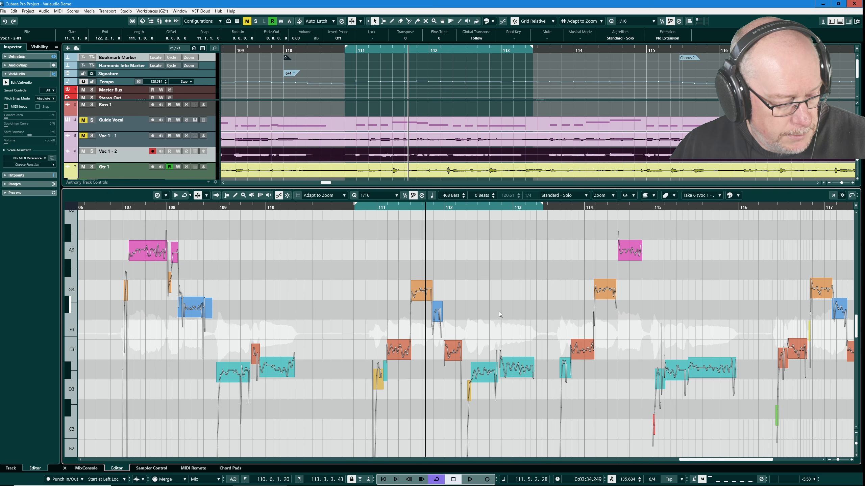
key("alt+s")
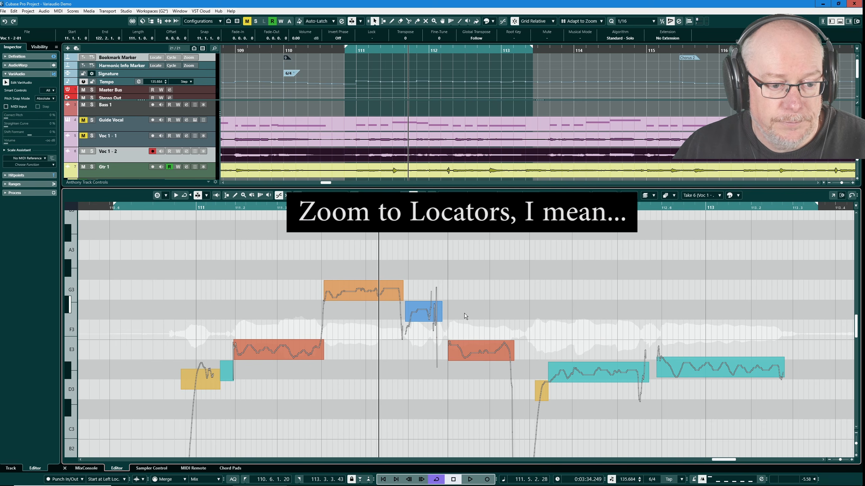
key("shift+g")
key("shift+g")
key("shift+h")
key("shift+h")
key("shift+h")
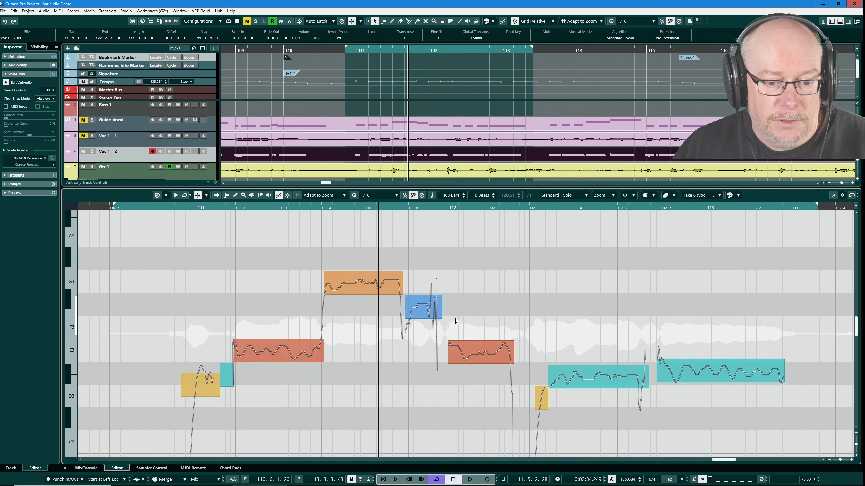
scroll(455, 315, "down", 1)
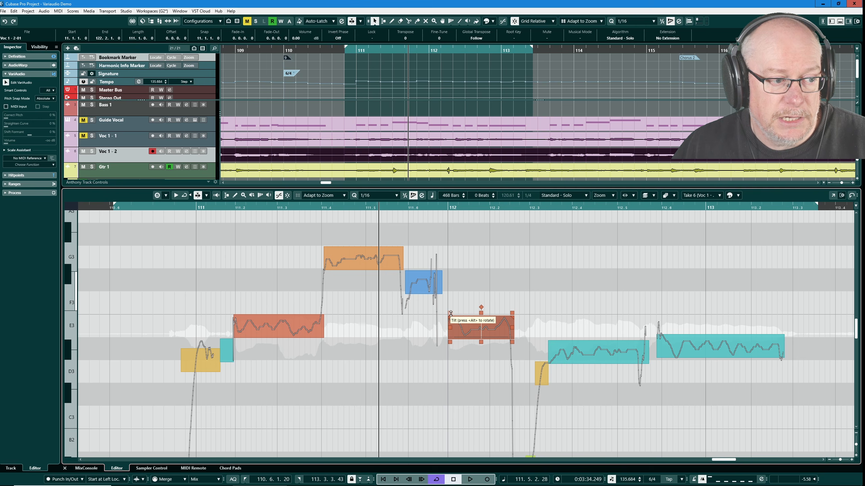
key("KP_1")
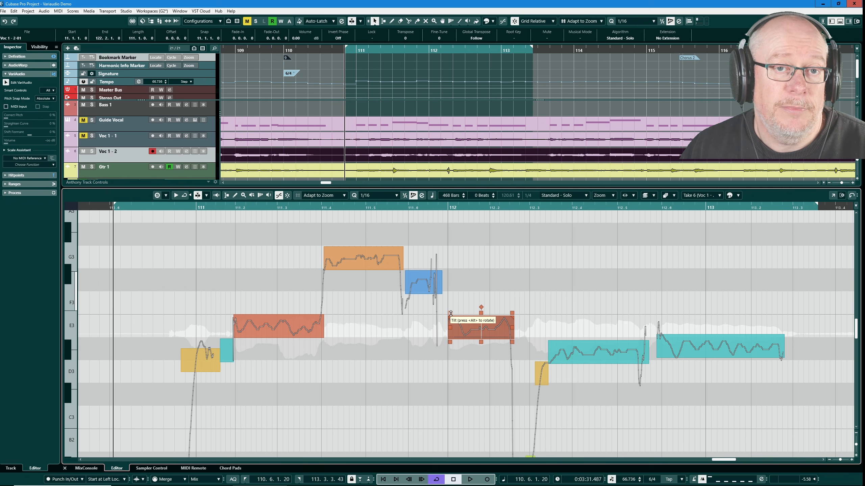
key("space")
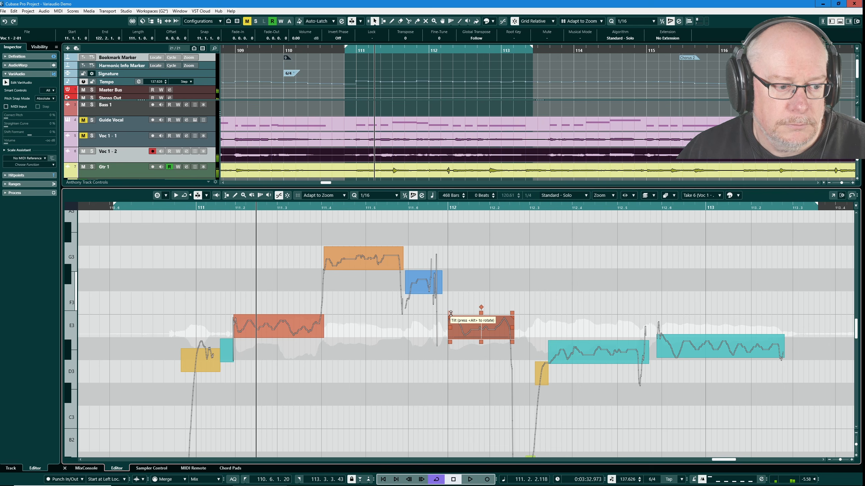
key("space")
Warp the start of the D3 segment at bar 111 slightly later.
left_click(201, 351)
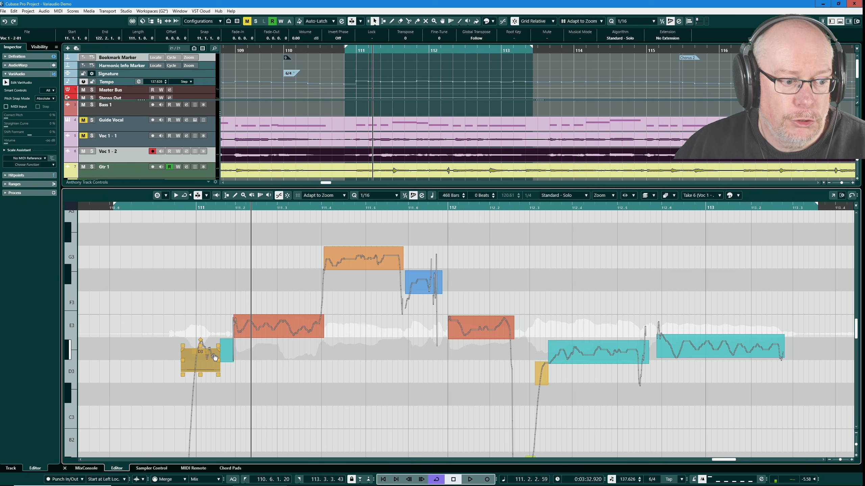
left_click(184, 396)
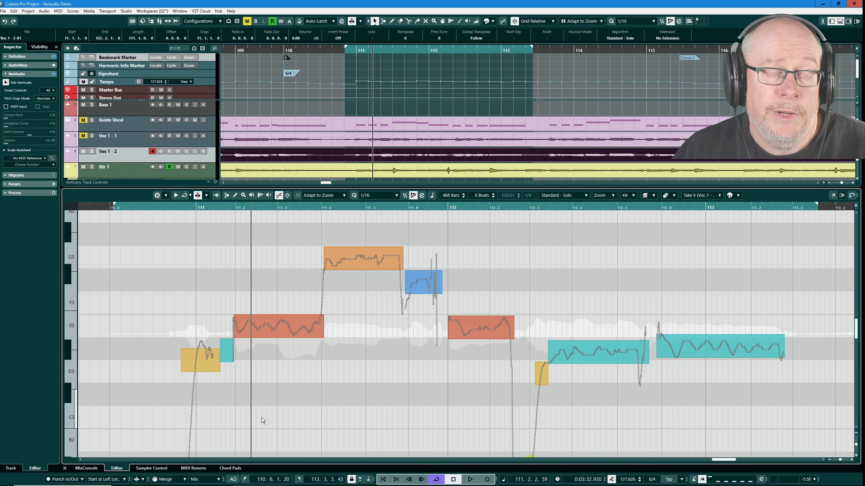
left_click(188, 368)
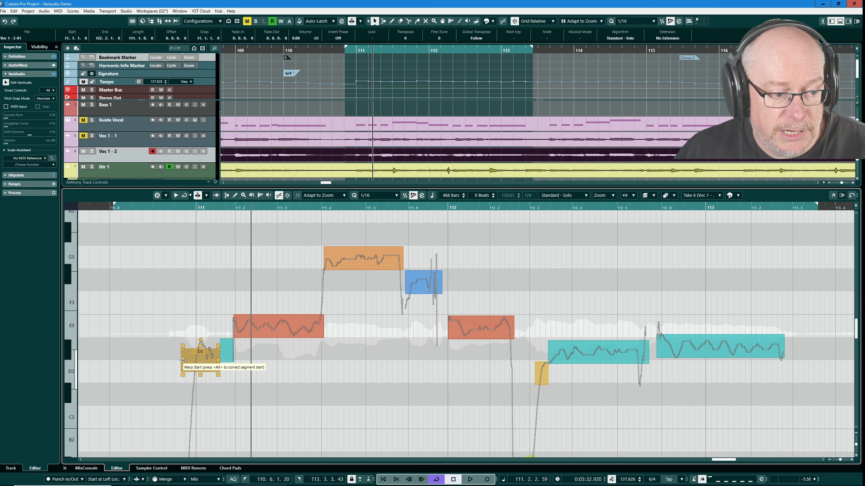
left_click_drag(183, 361, 189, 360)
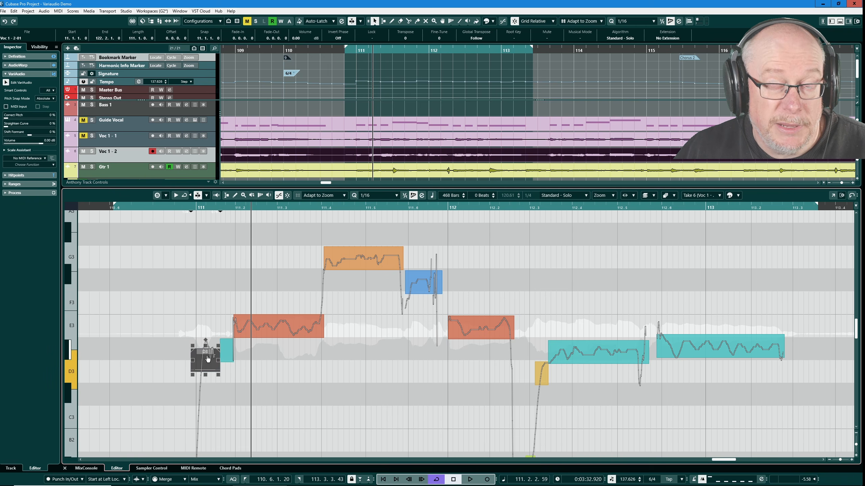
Play the phrase repeatedly from the left locator through bar 111 to check the timing of the warped D3 segment.
key("space")
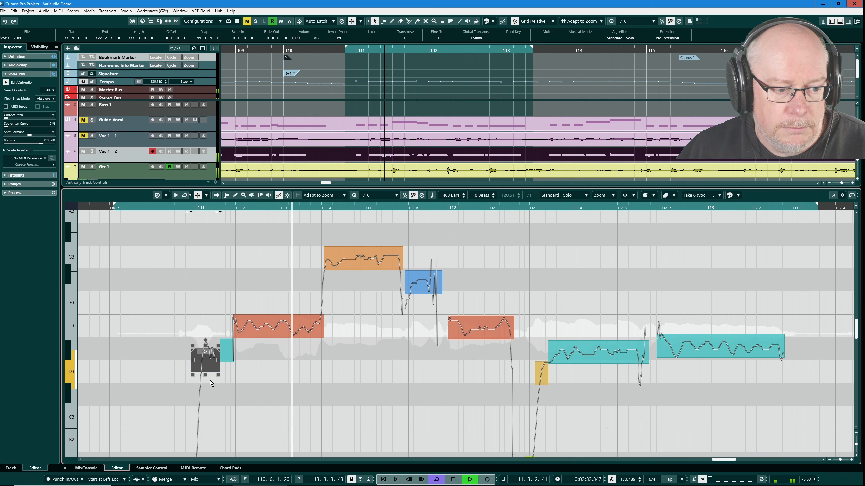
key("space")
key("KP_1")
key("space")
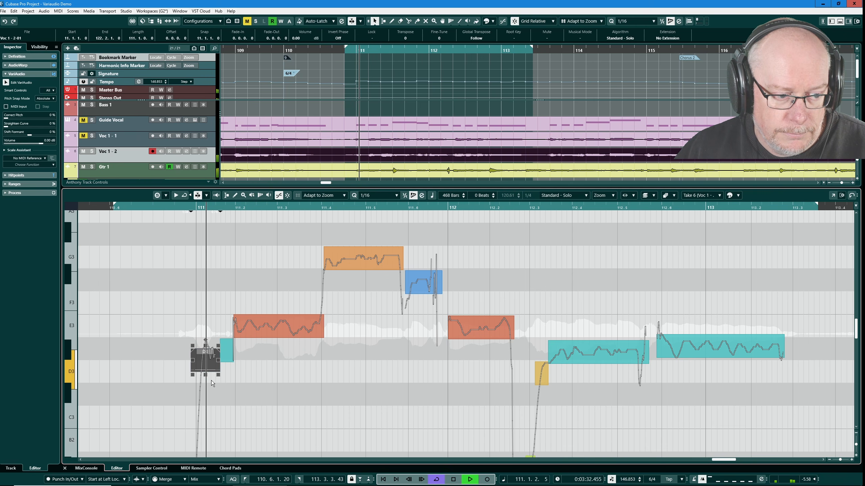
key("space")
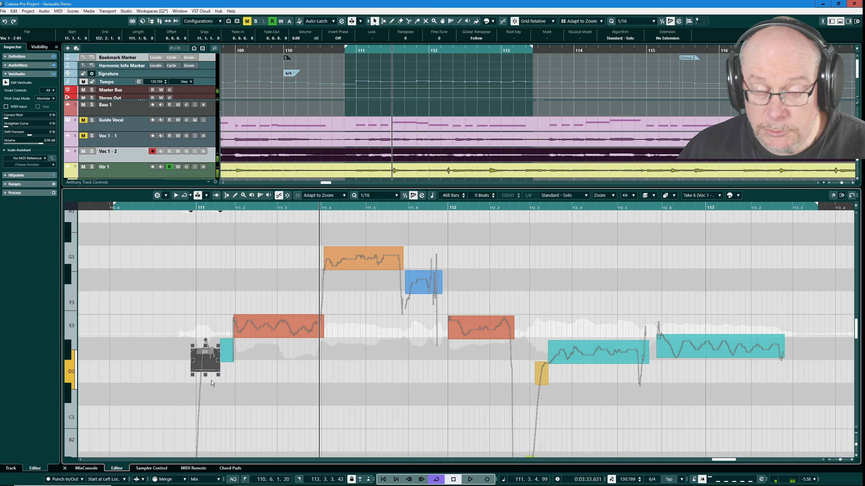
key("KP_1")
key("space")
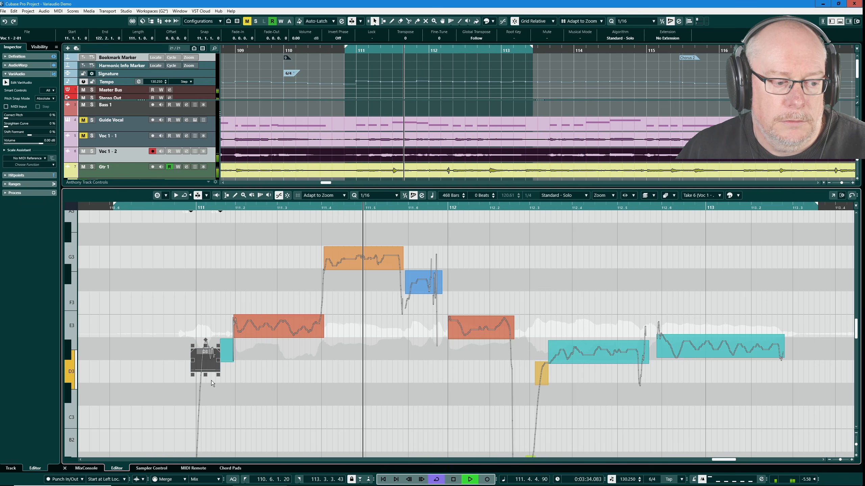
key("space")
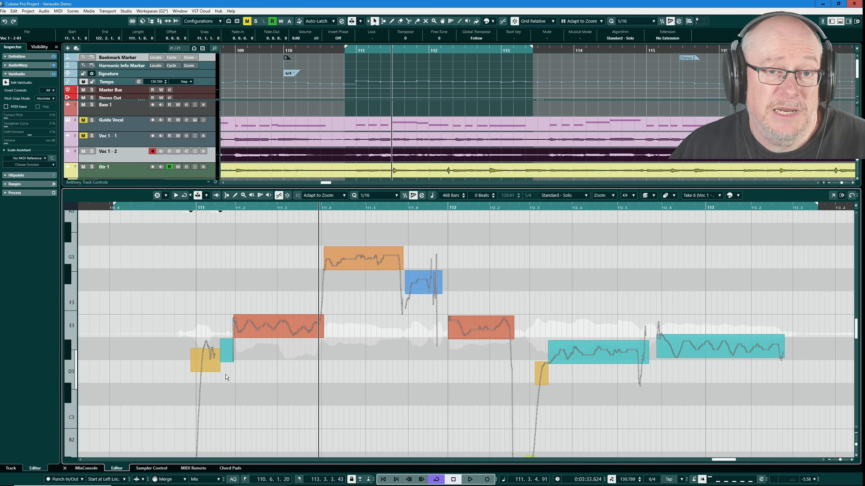
Raise the warped D3 segment at bar 111 into the D#3 range.
left_click(209, 360)
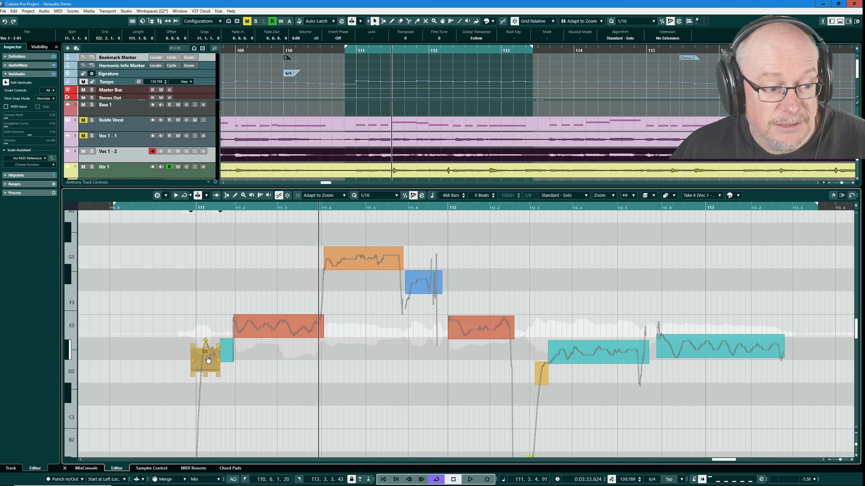
left_click_drag(208, 360, 211, 343)
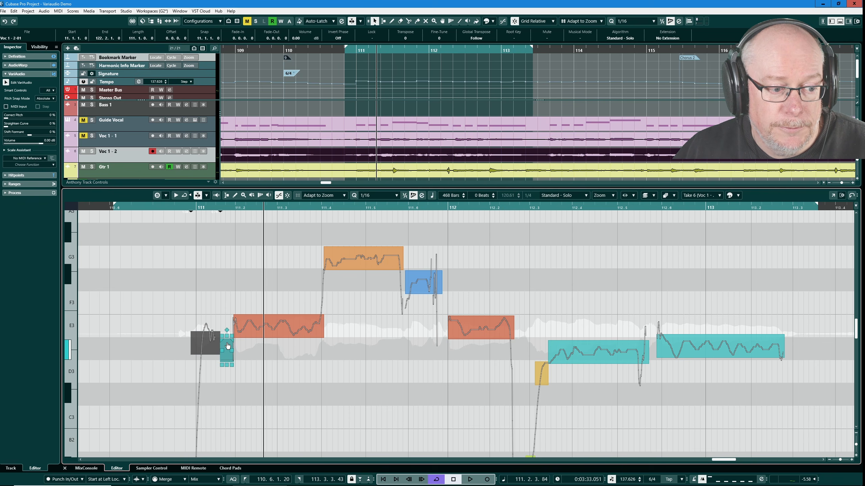
Delete the short segment between the D#3 and E3 segments at the start of bar 111.
left_click(228, 347)
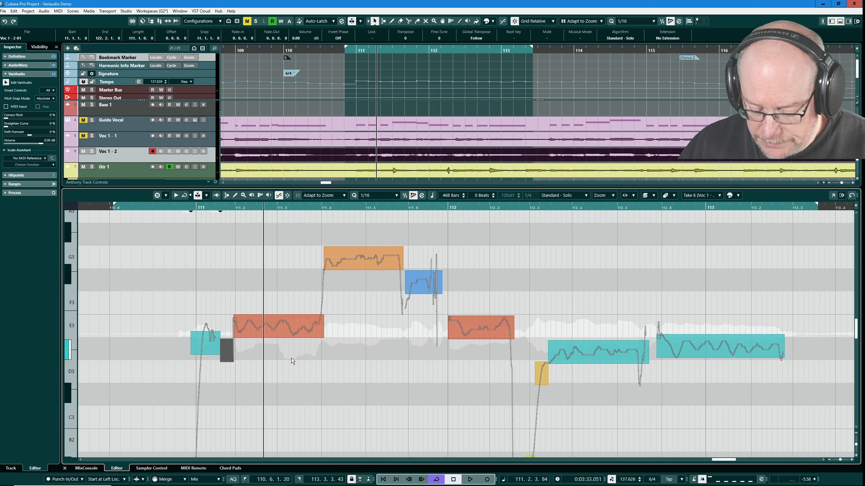
key("Delete")
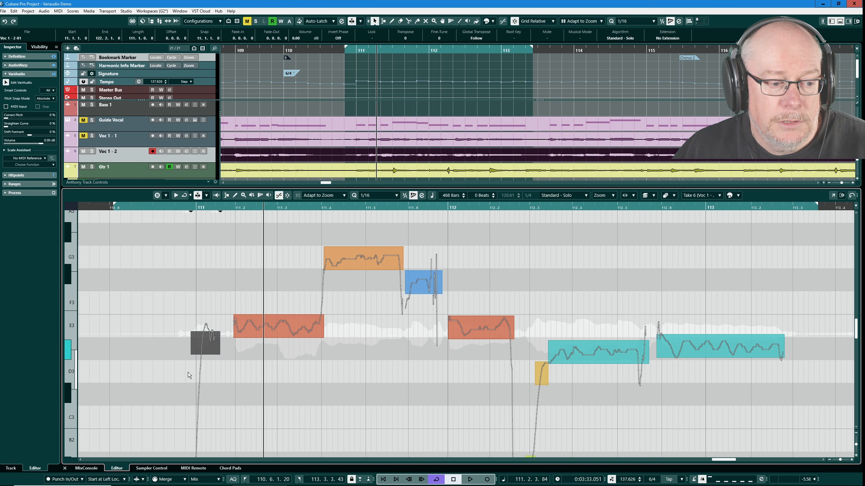
mouse_move(195, 343)
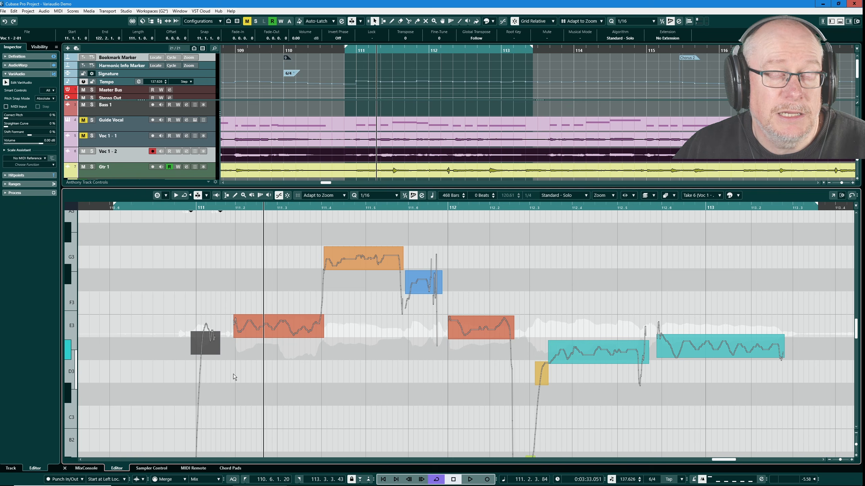
mouse_move(274, 340)
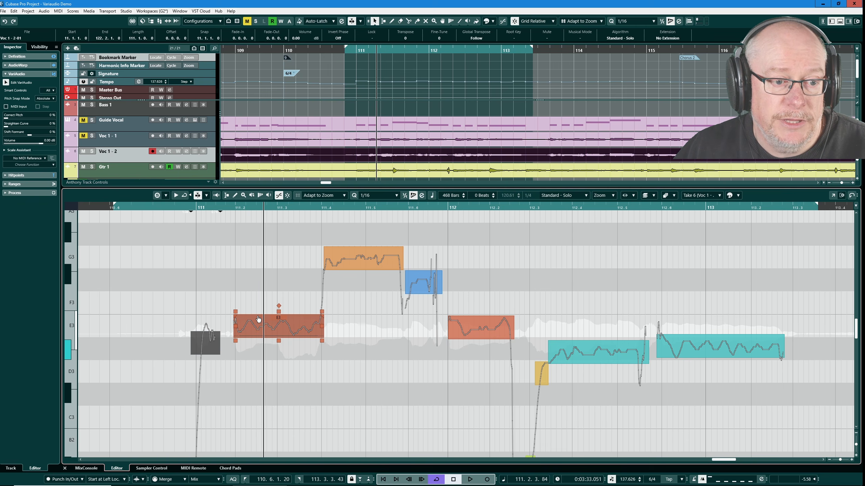
Try to glue the D#3 segment at bar 111 to the following E3 segment, and undo it.
left_click(264, 339)
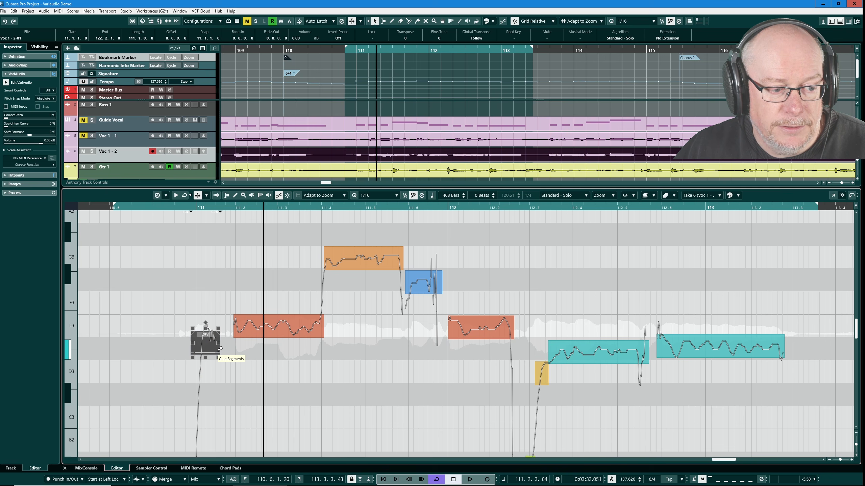
left_click(219, 349)
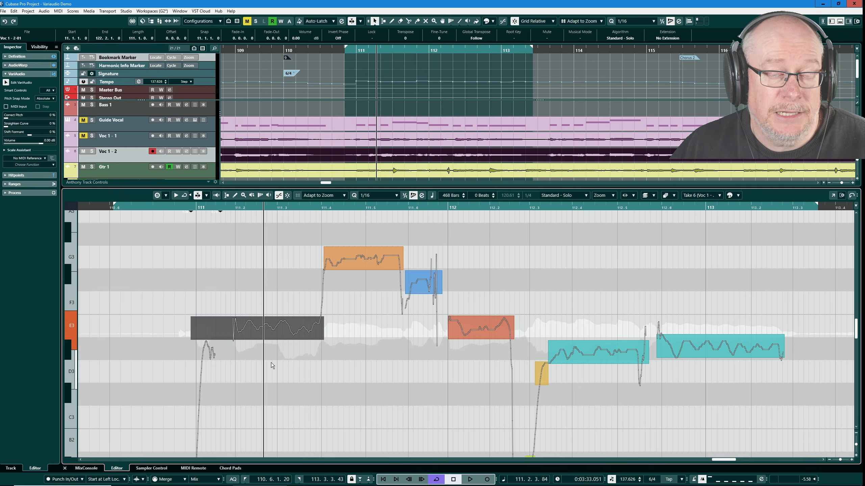
left_click(225, 339)
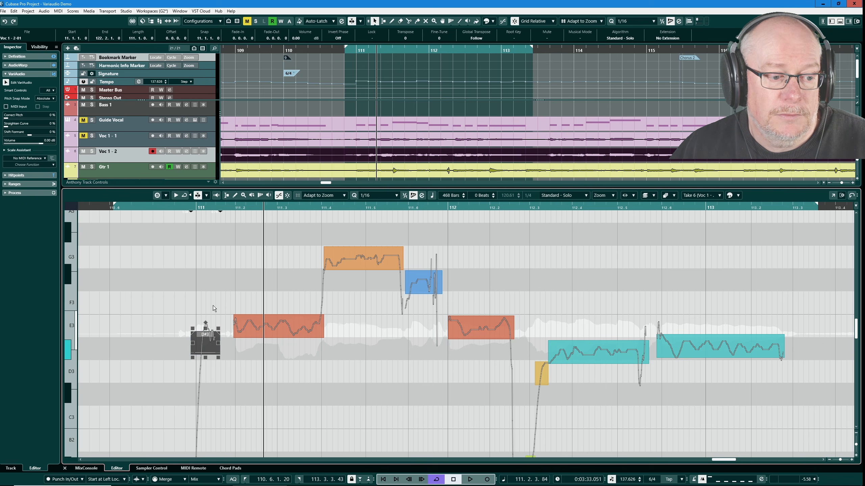
Try warping the end of the D#3 segment at bar 111 later towards the E3 segment, and undo it.
mouse_move(209, 346)
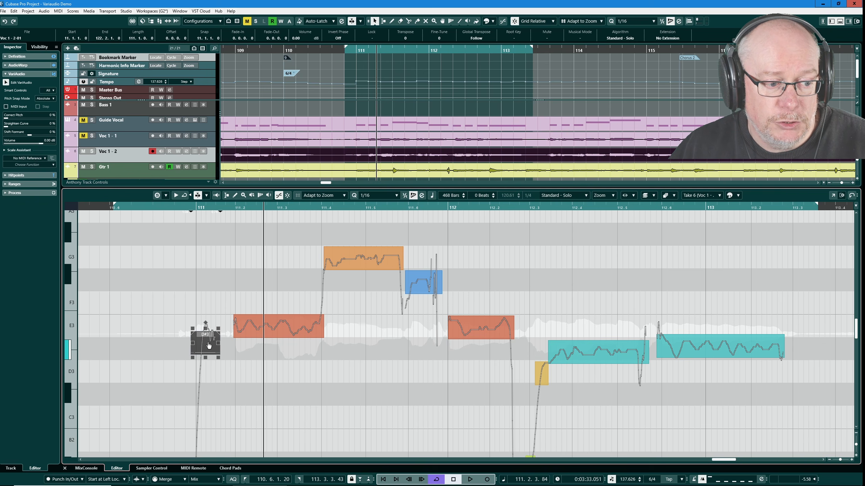
mouse_move(288, 336)
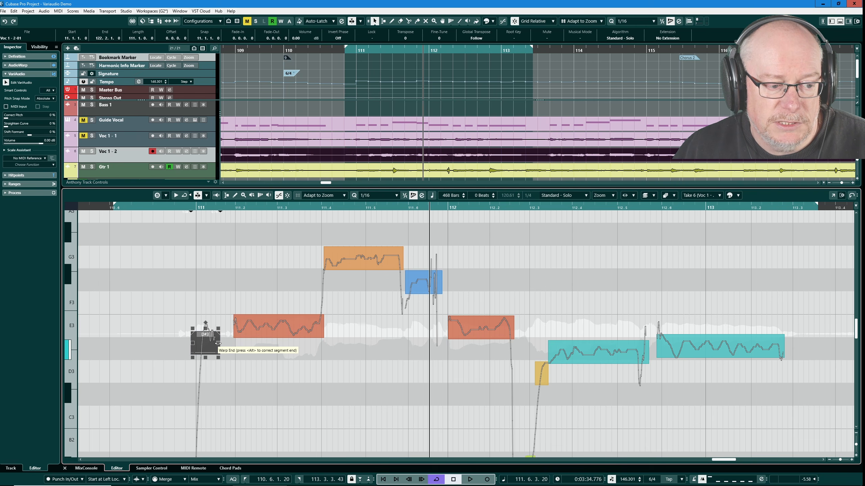
left_click_drag(218, 343, 231, 343)
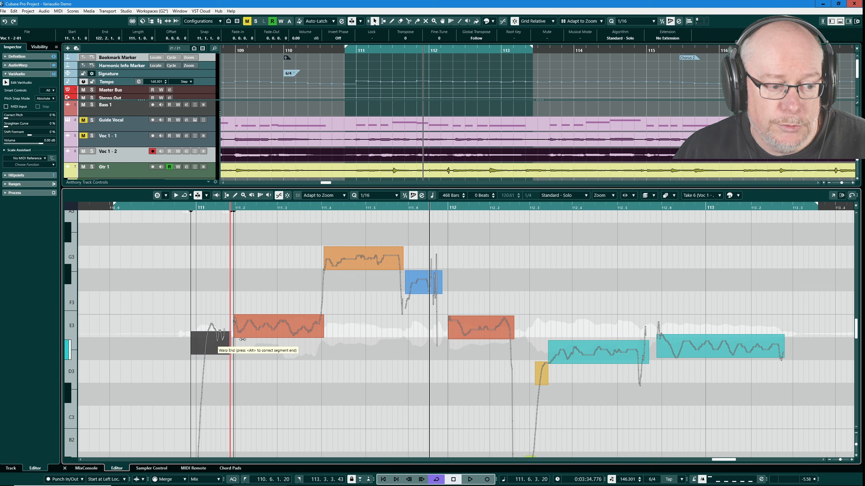
key("ctrl+z")
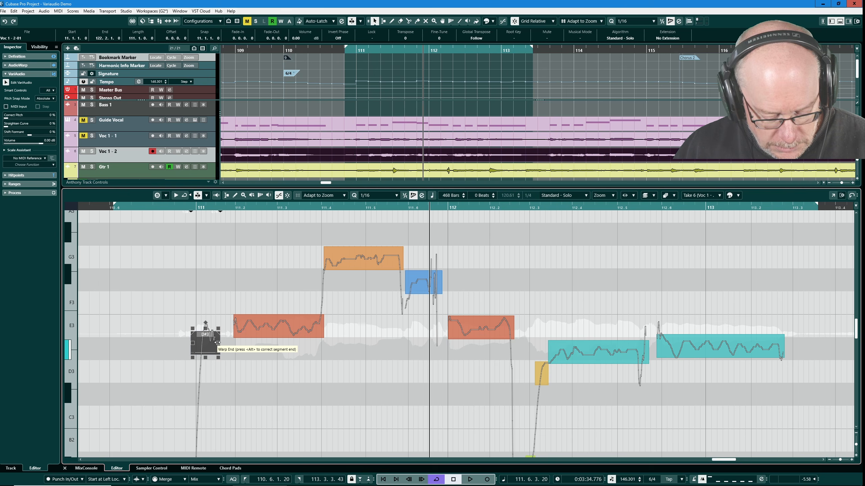
Extend the end boundary of the D#3 segment at bar 111 to the start of the E3 segment without warping the audio.
left_click_drag(217, 342, 234, 342)
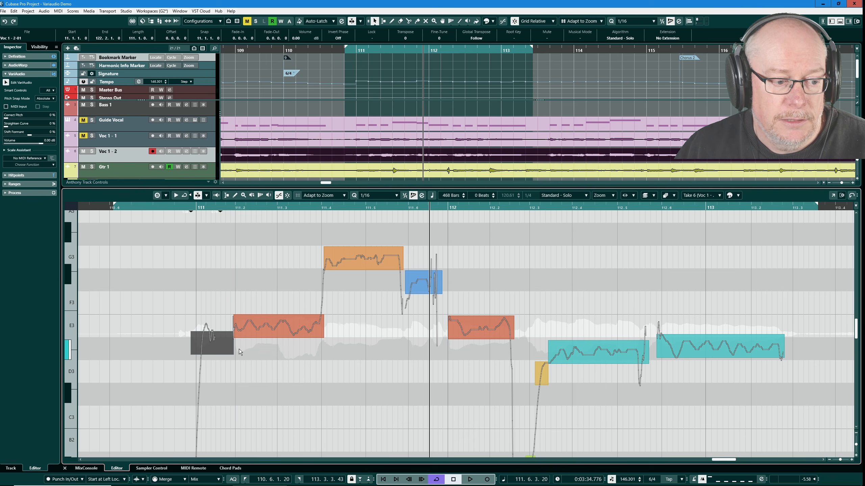
mouse_move(231, 346)
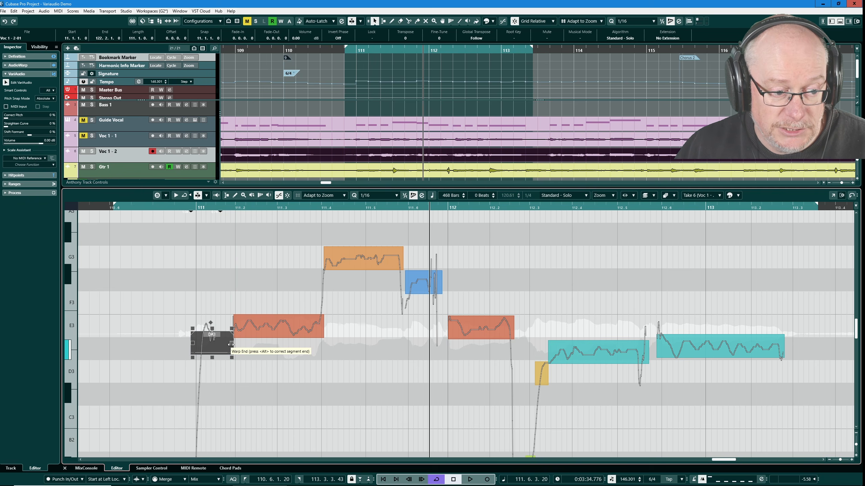
left_click_drag(231, 345, 233, 345)
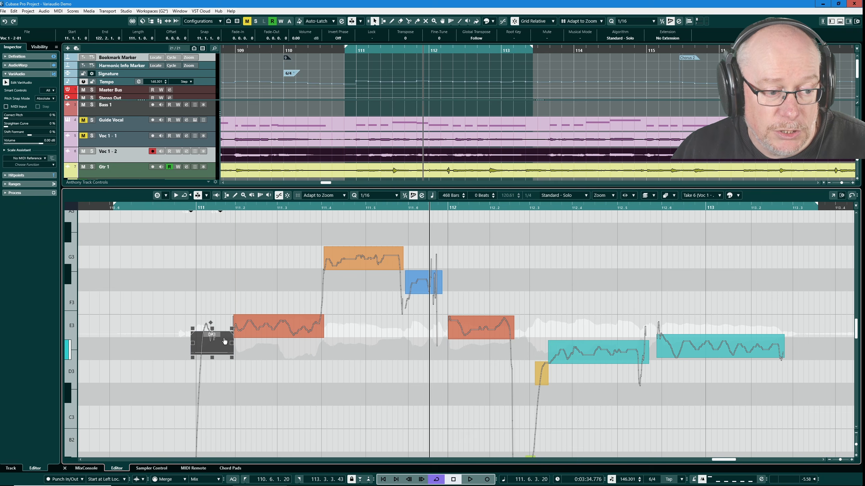
left_click(199, 315)
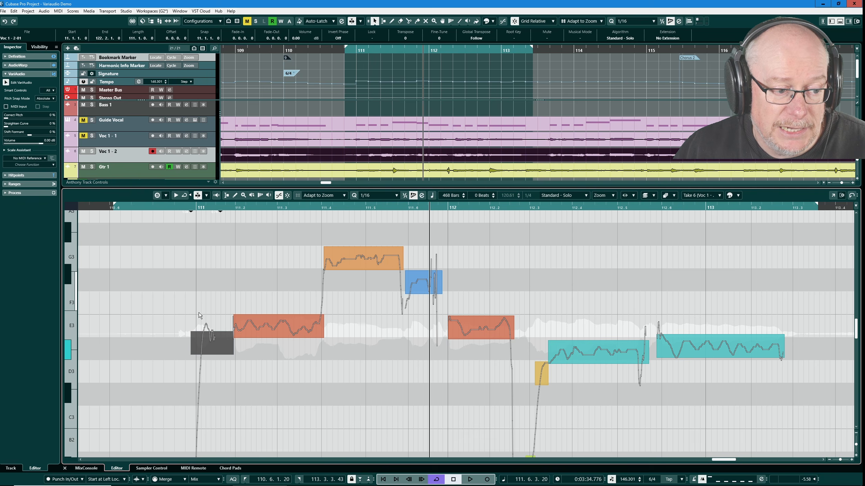
mouse_move(208, 342)
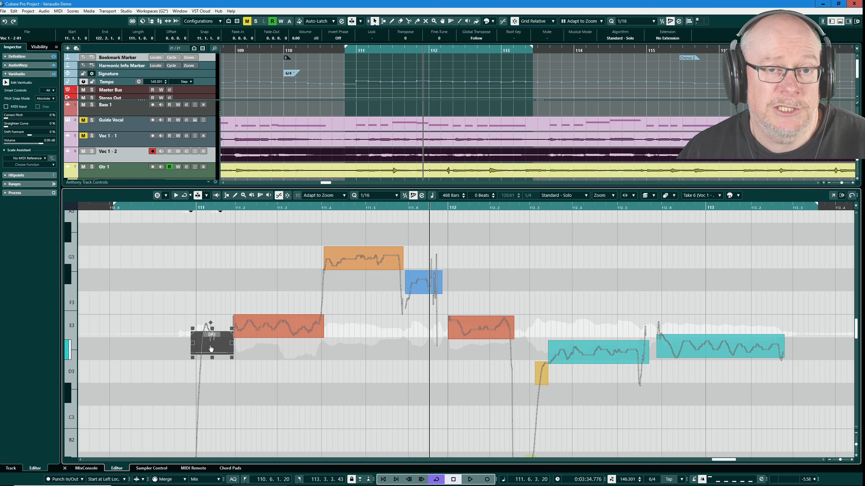
Play the phrase from the left locator at 110.6 into bar 112 to check the extended D#3 segment.
key("KP_1")
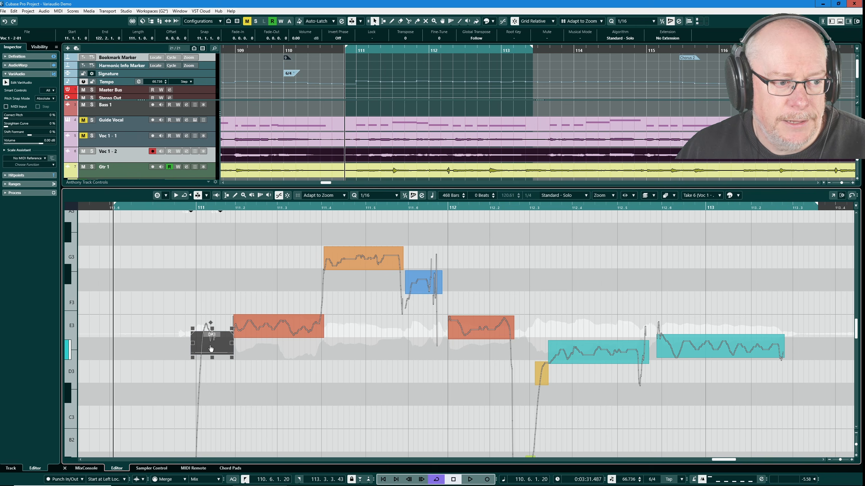
key("space")
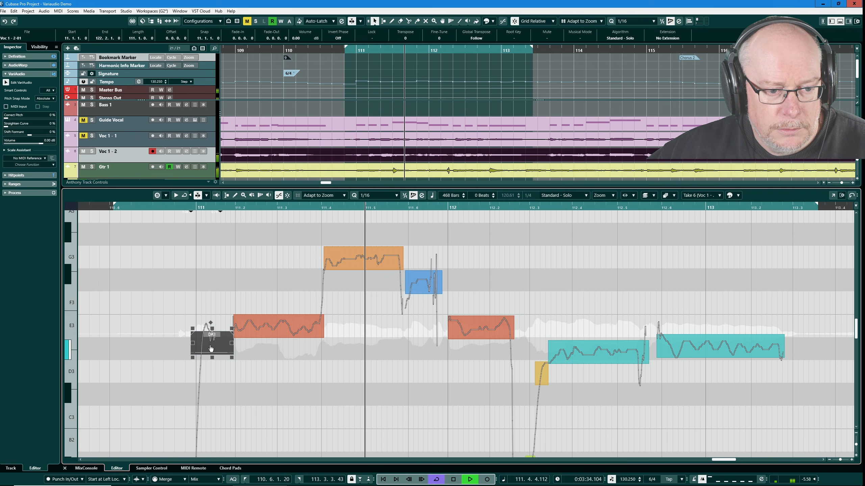
key("space")
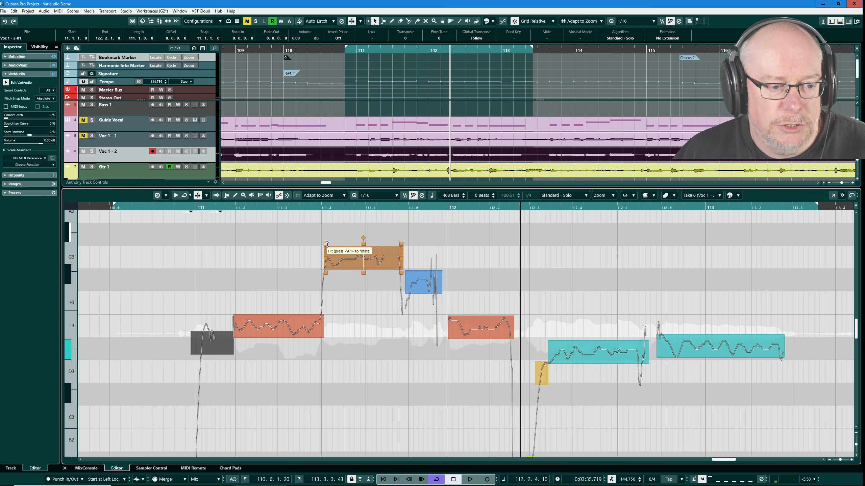
Tilt the start of the G3 segment in bar 111 and play from about 111.5 into bar 112.
left_click_drag(328, 243, 329, 243)
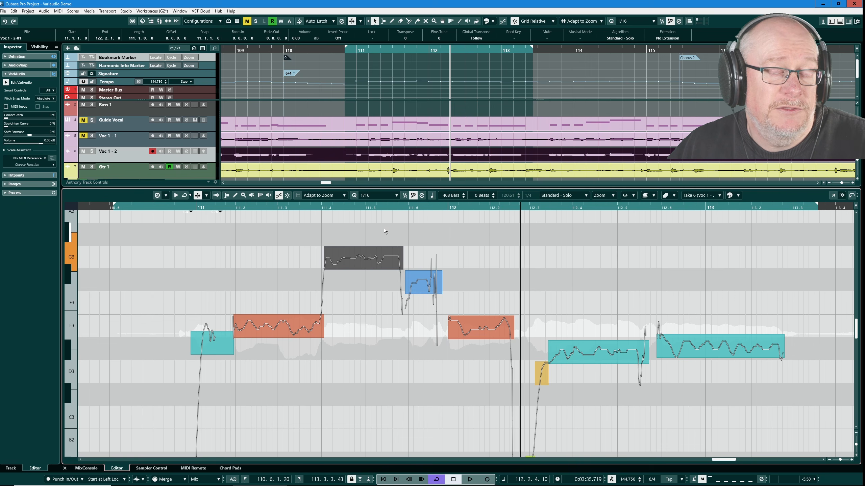
left_click(369, 208)
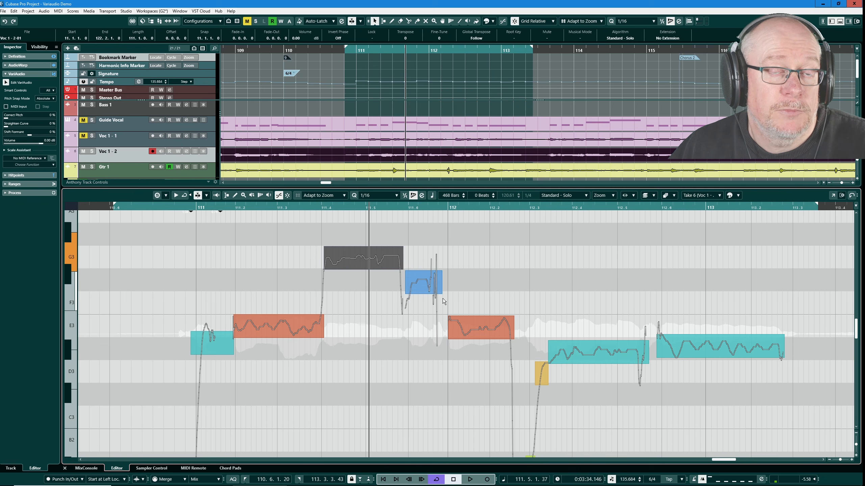
key("space")
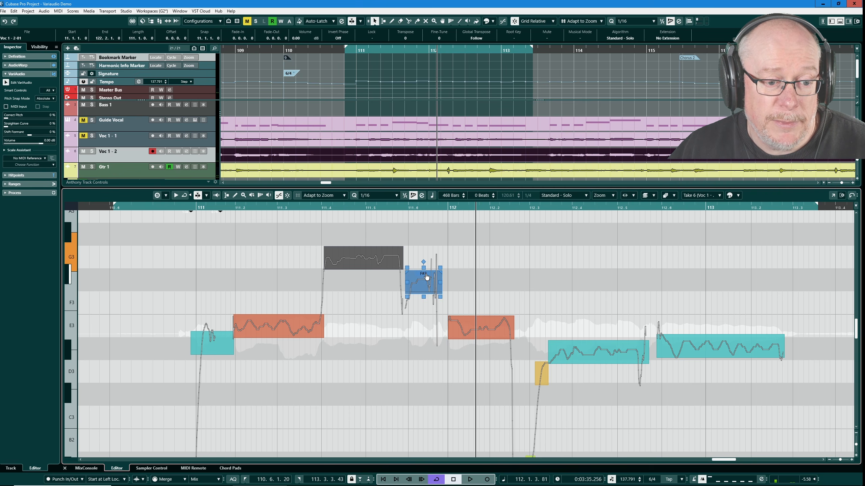
Try straightening the pitch curve of the F#3 segment just before bar 112, and undo it.
left_click_drag(423, 267, 415, 314)
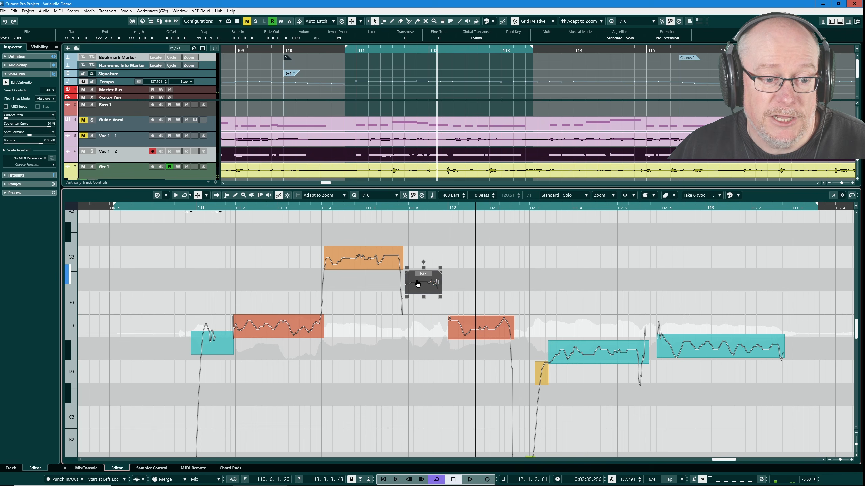
mouse_move(472, 476)
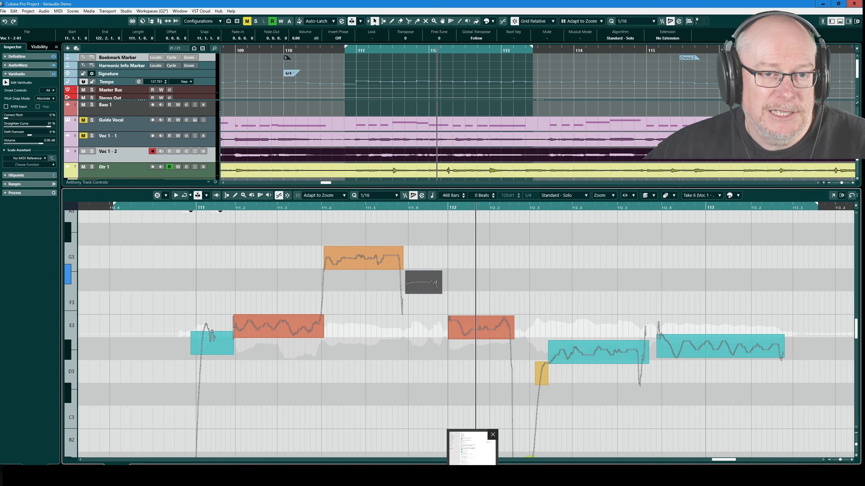
key("ctrl+z")
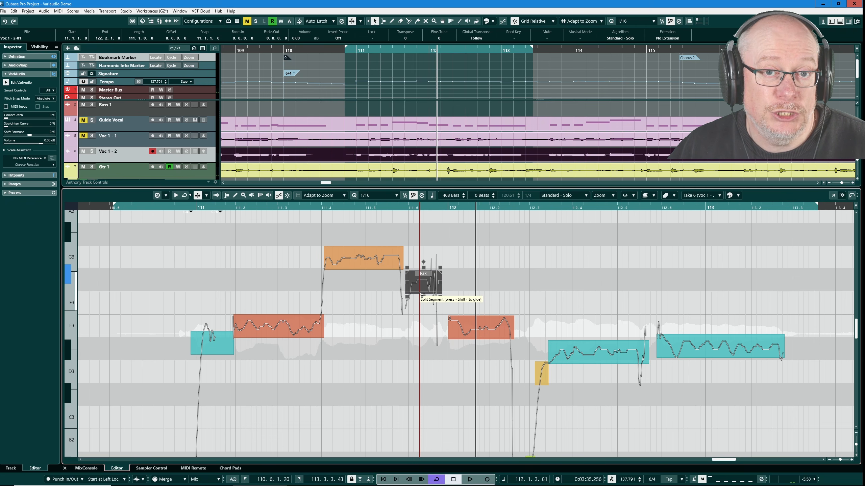
Solo the editor and play the vocal from the end of the G3 segment through the F#3 segment into bar 112.
left_click(425, 283)
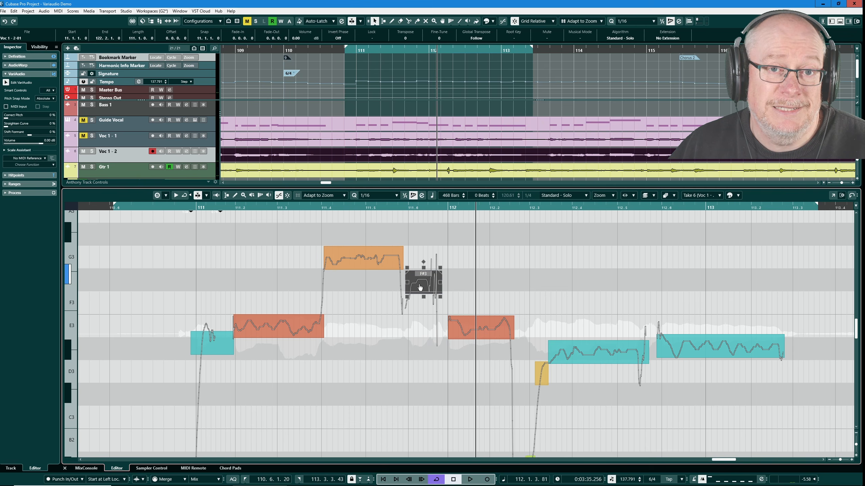
key("space")
key("space")
left_click(157, 195)
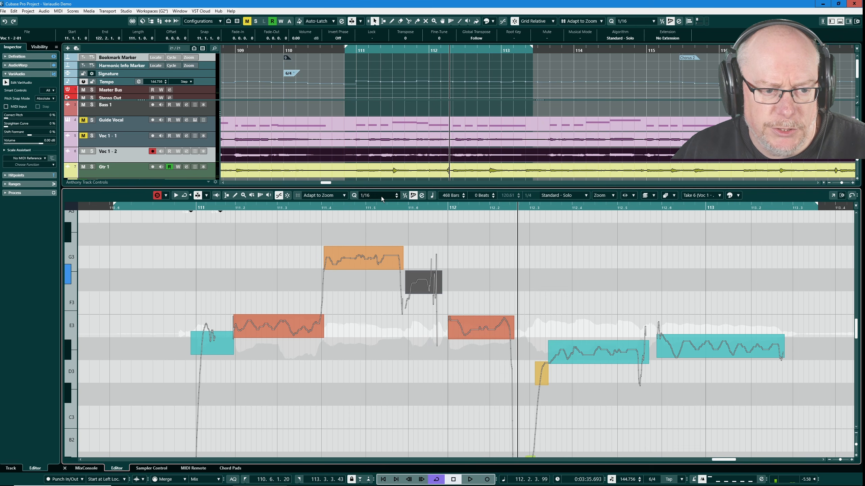
left_click(385, 207)
key("space")
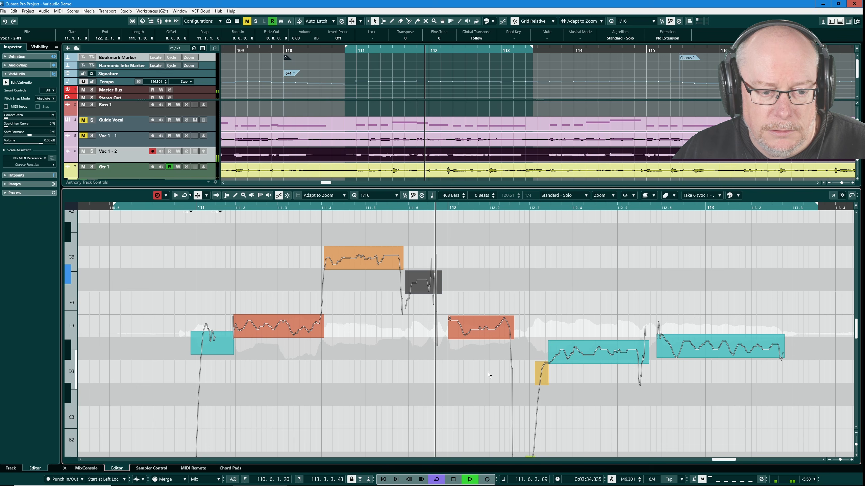
key("space")
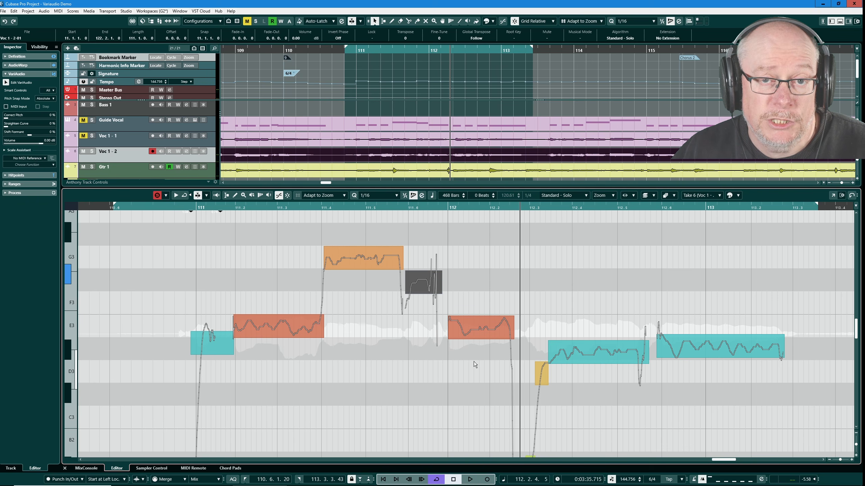
Split the E3 segment at bar 112 about a third of the way in and tilt the start of its first part.
left_click(471, 339)
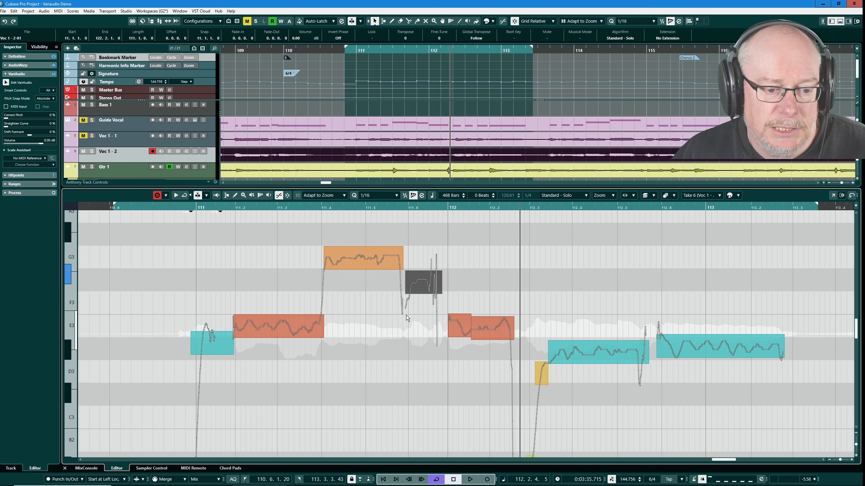
left_click(447, 315)
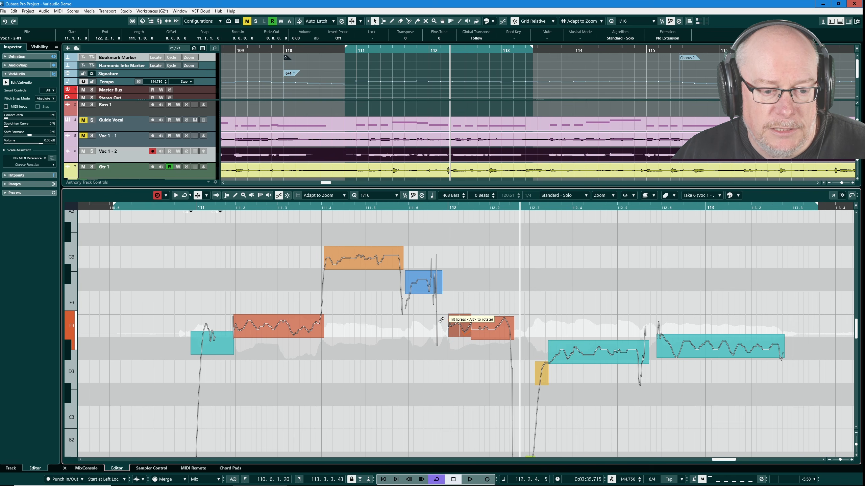
left_click_drag(441, 320, 442, 320)
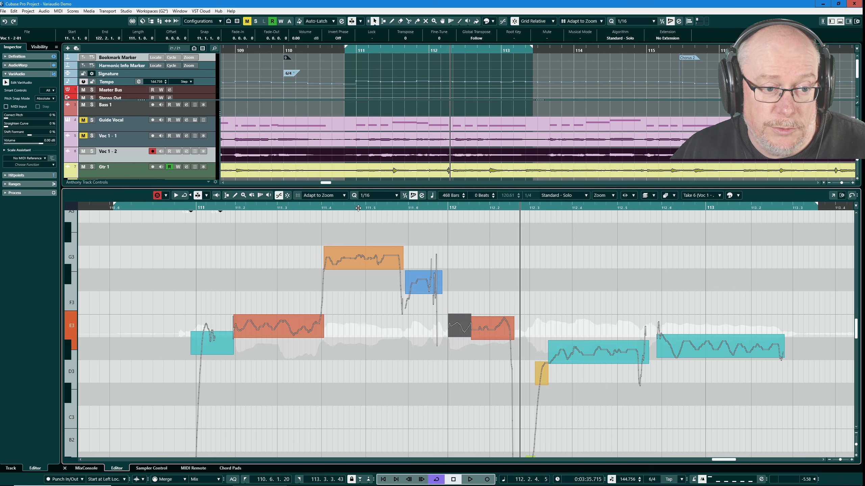
Play the vocal from about 111.5 into bar 112 twice to check the split E3 segments.
left_click(343, 206)
key("space")
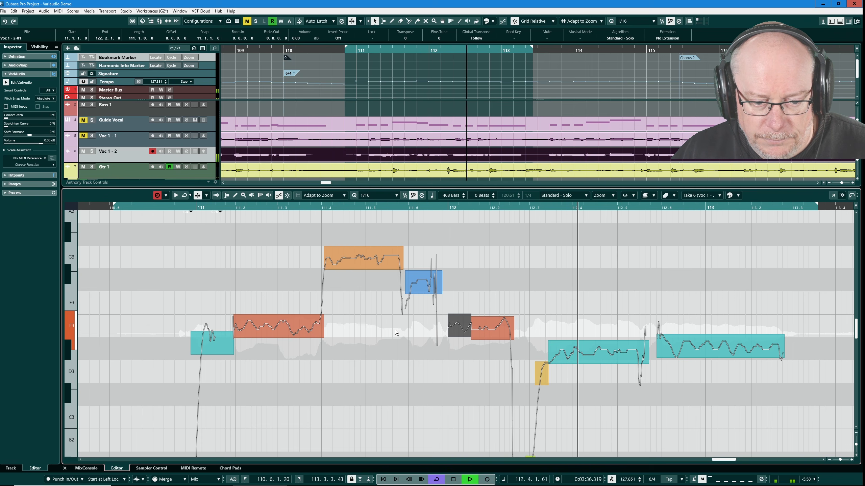
key("space")
mouse_move(493, 342)
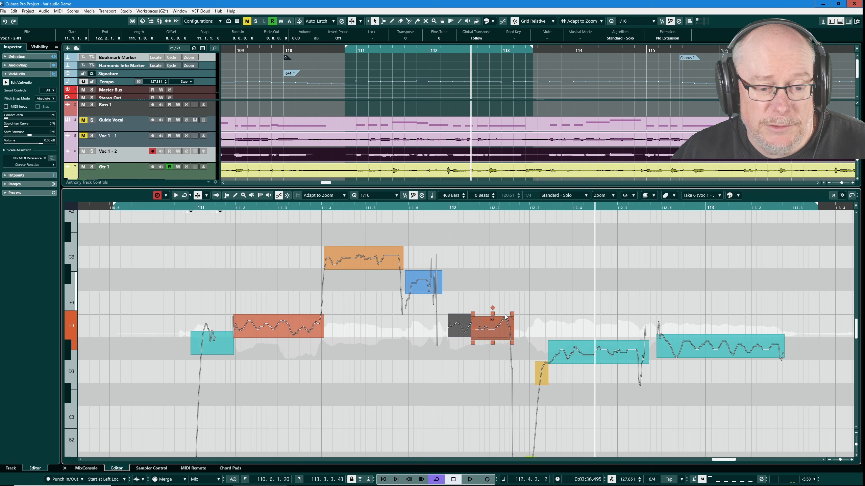
left_click(376, 207)
key("space")
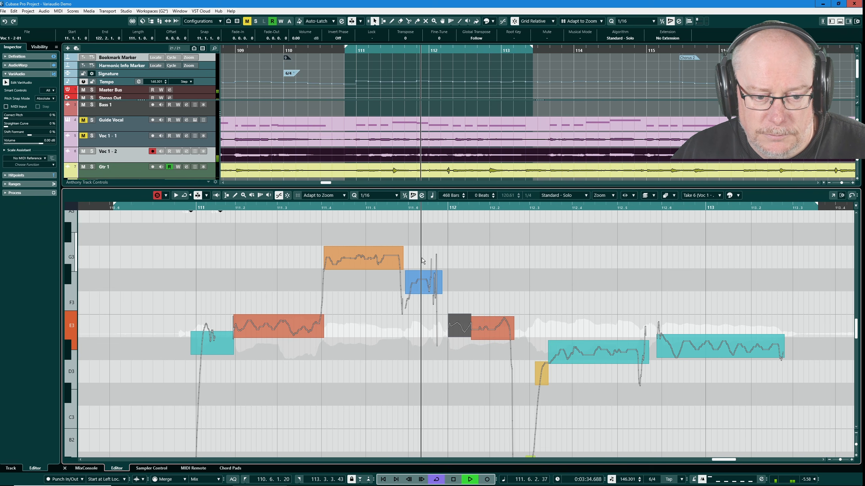
key("space")
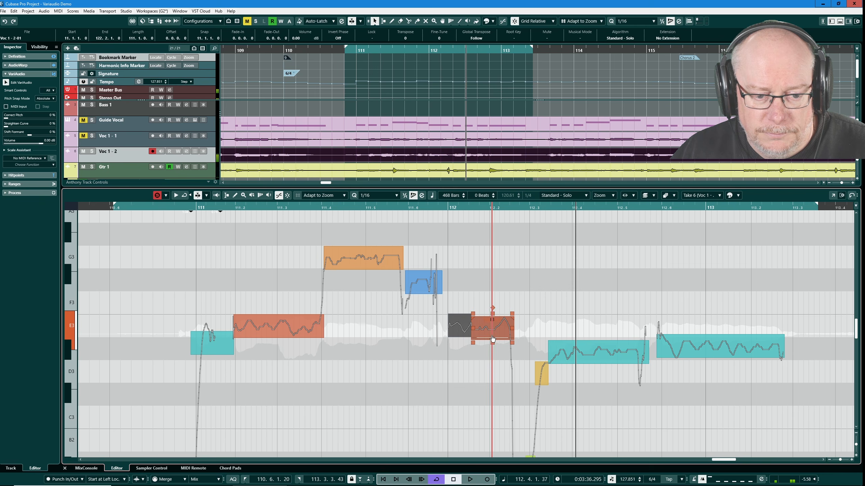
Tilt the end of the second E3 segment in bar 112 downward and play from just before 111.6 to check it.
left_click(493, 308)
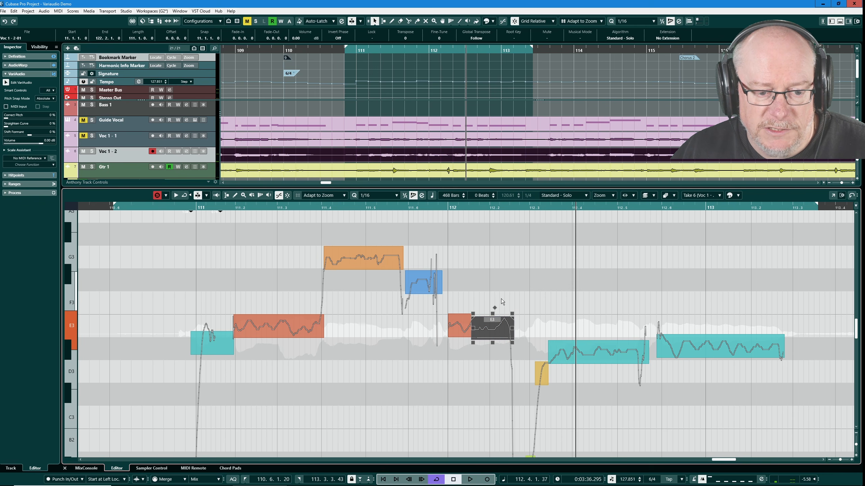
left_click_drag(514, 315, 515, 322)
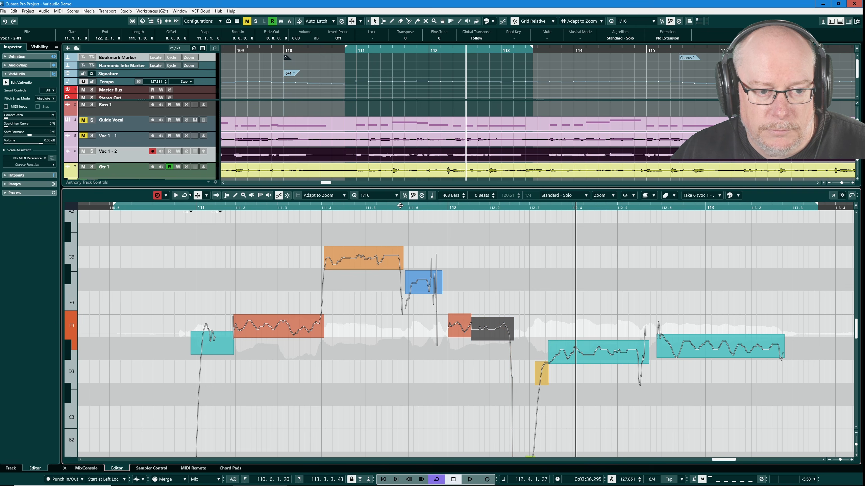
left_click(399, 208)
key("space")
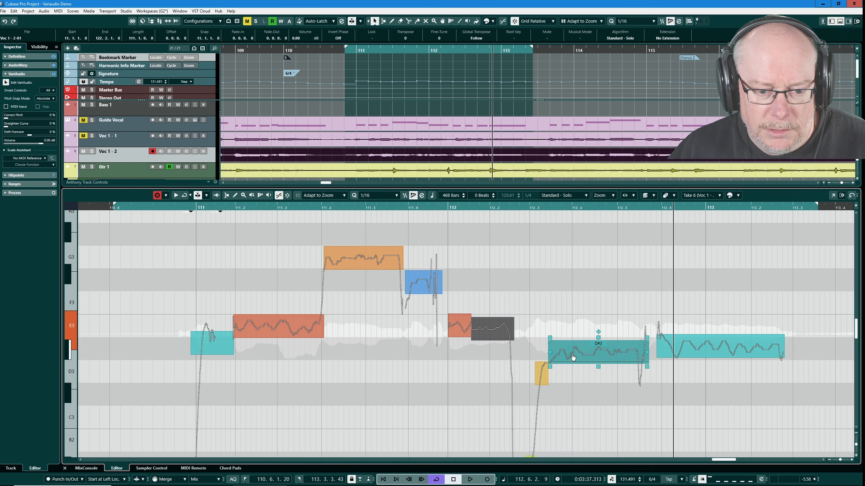
Raise the D#3 segment after 112.3 slightly and delete the short D3 and A#2 segments just before it.
left_click(574, 357)
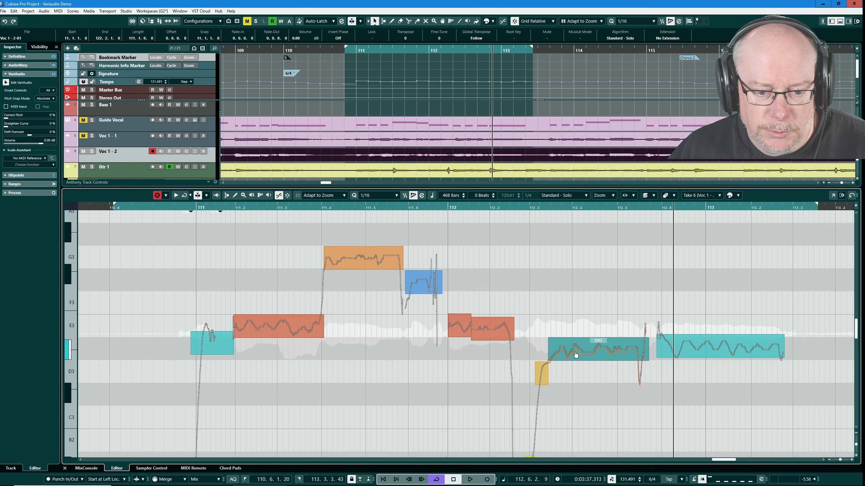
left_click(542, 376)
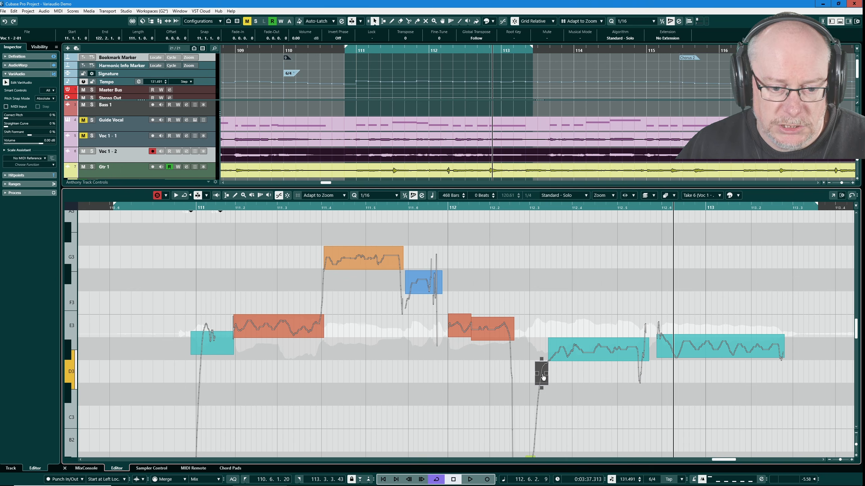
key("Delete")
scroll(610, 377, "down", 3)
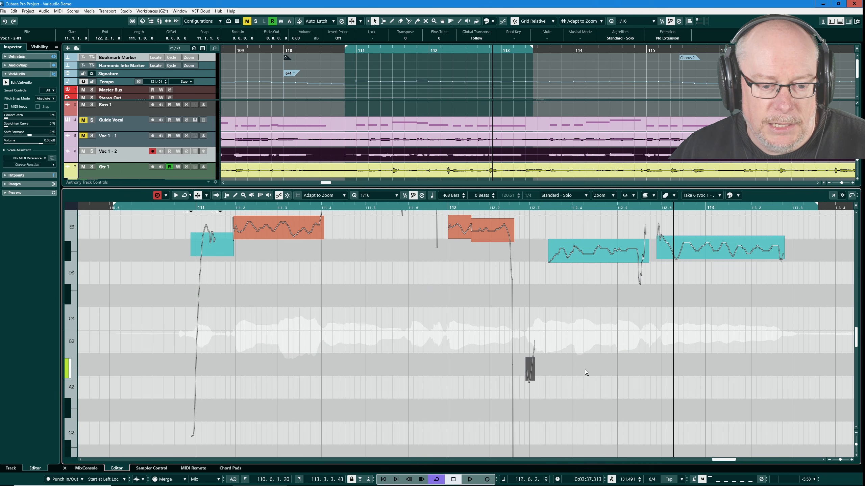
key("Delete")
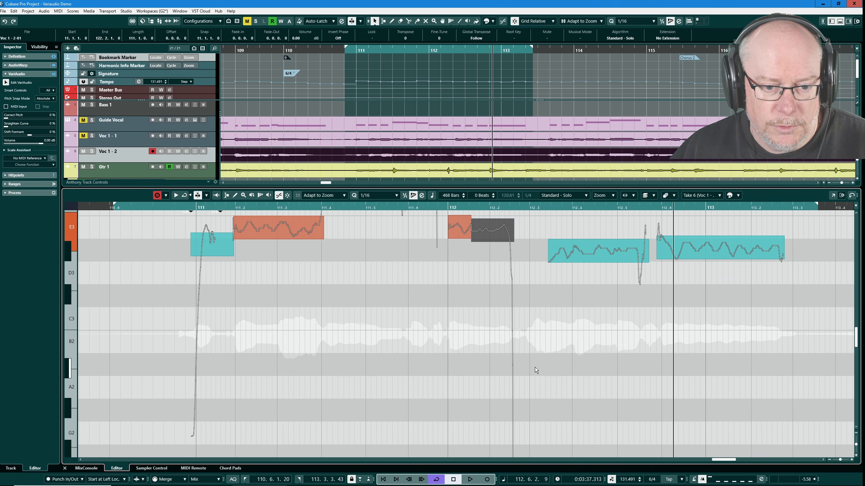
scroll(535, 367, "up", 2)
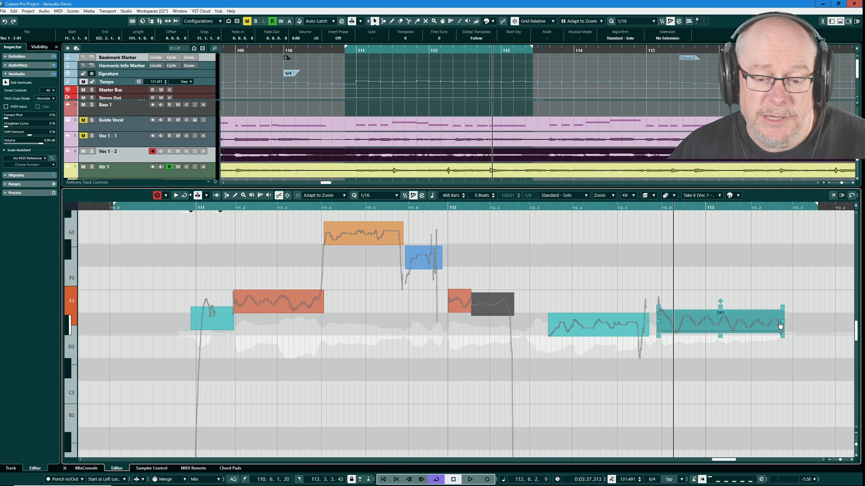
Play the vocal from the end of the second E3 segment through both D#3 segments into bar 113.
left_click(517, 208)
key("space")
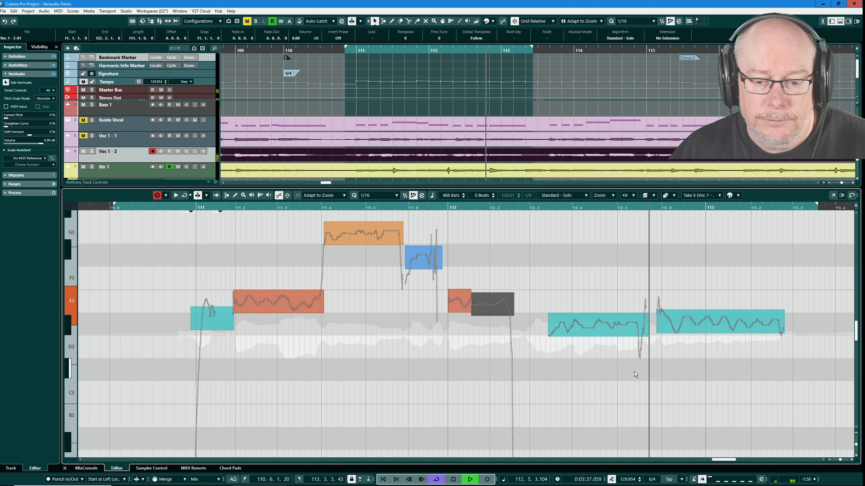
key("space")
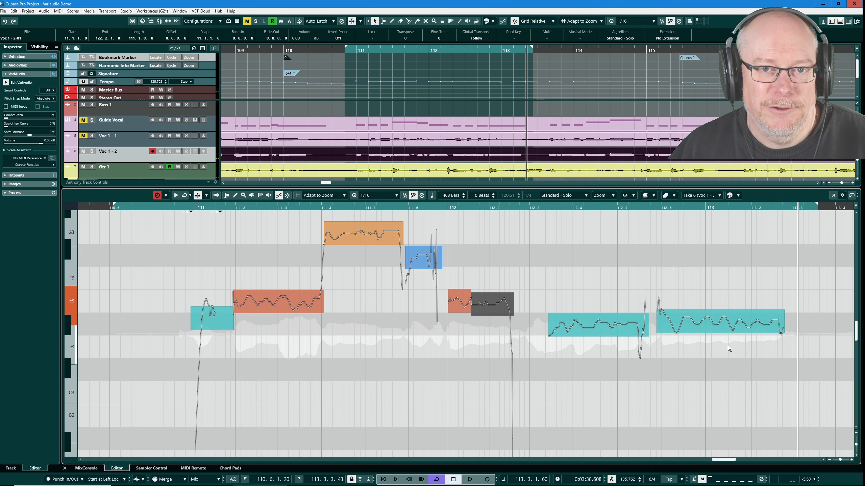
Try straightening the pitch curve of the last D#3 segment by 60 %, and undo it.
left_click_drag(719, 307, 678, 431)
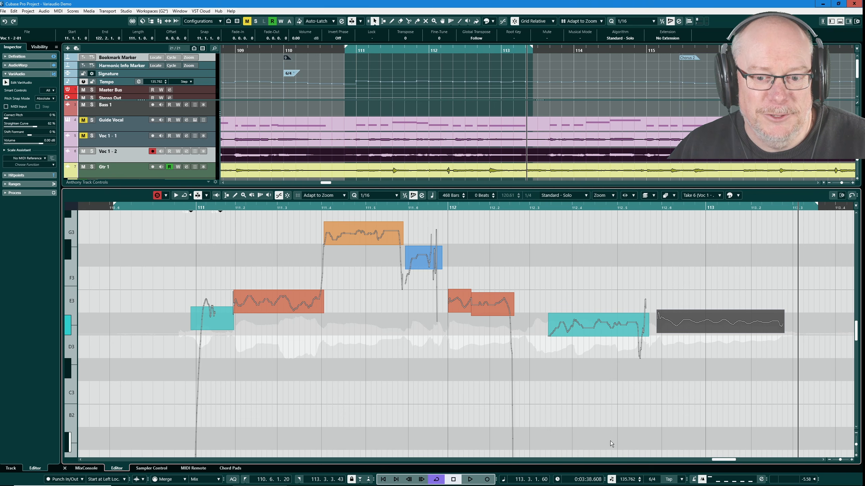
key("ctrl+z")
left_click(695, 348)
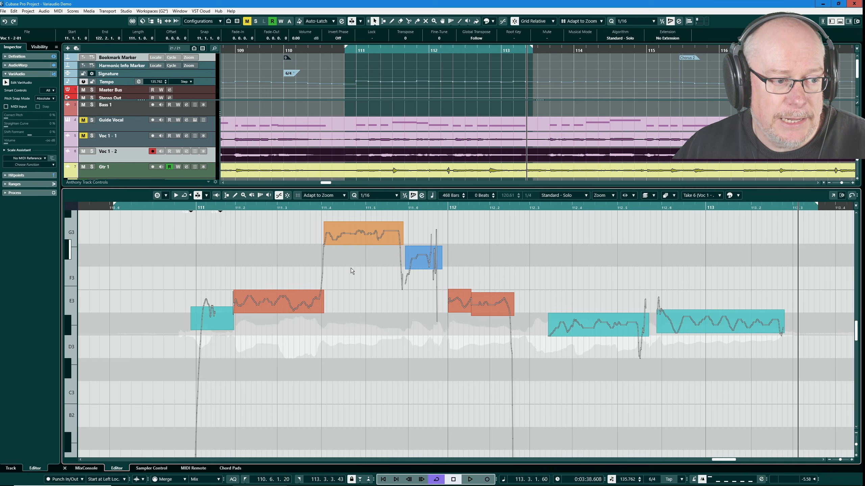
Play the corrected vocal phrase into bar 113 together with the other tracks, with the editor solo off.
key("space")
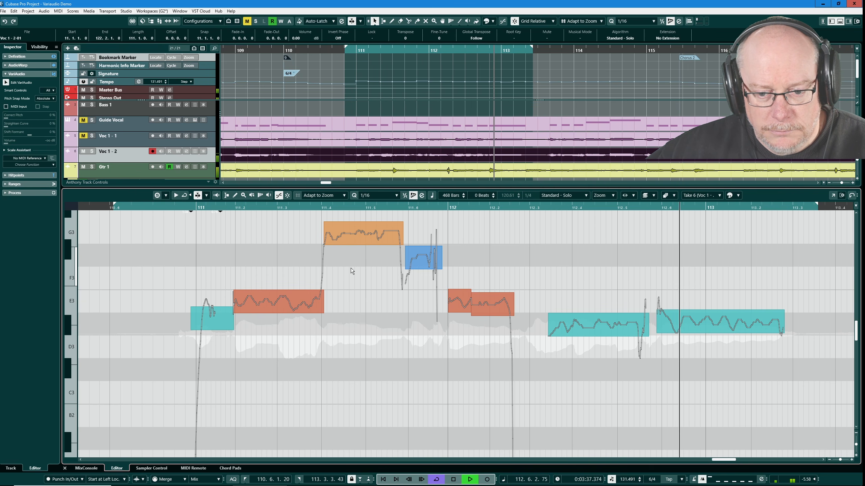
key("space")
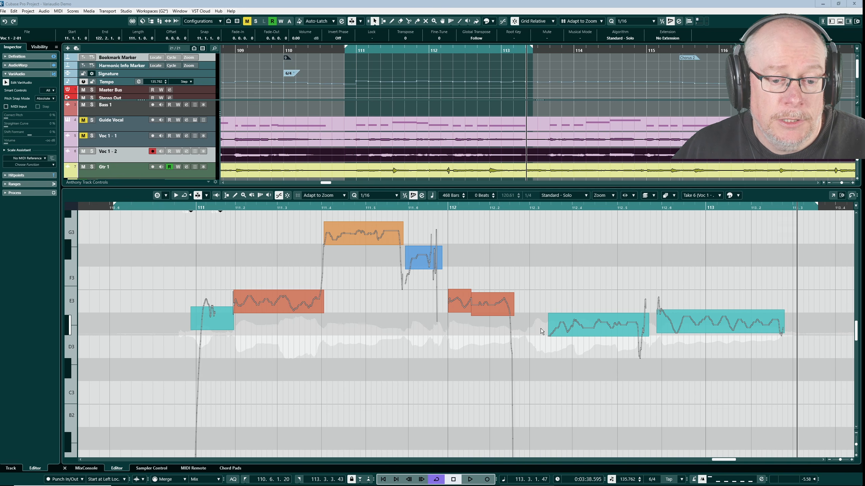
left_click(592, 327)
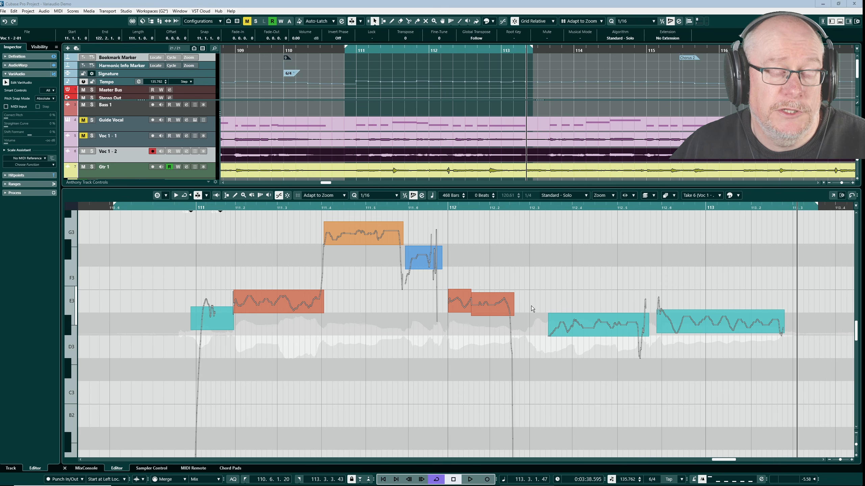
Flatten the real-time processing of the vocal event using the Realtime algorithm preset.
left_click(46, 164)
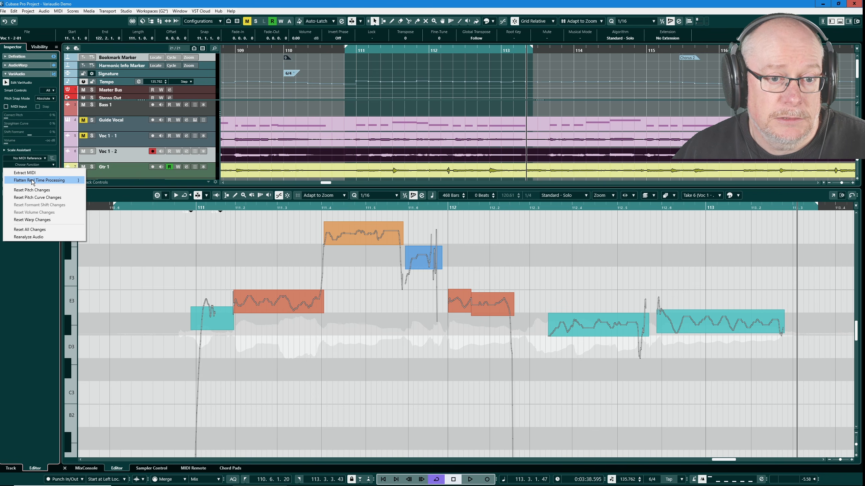
left_click(32, 182)
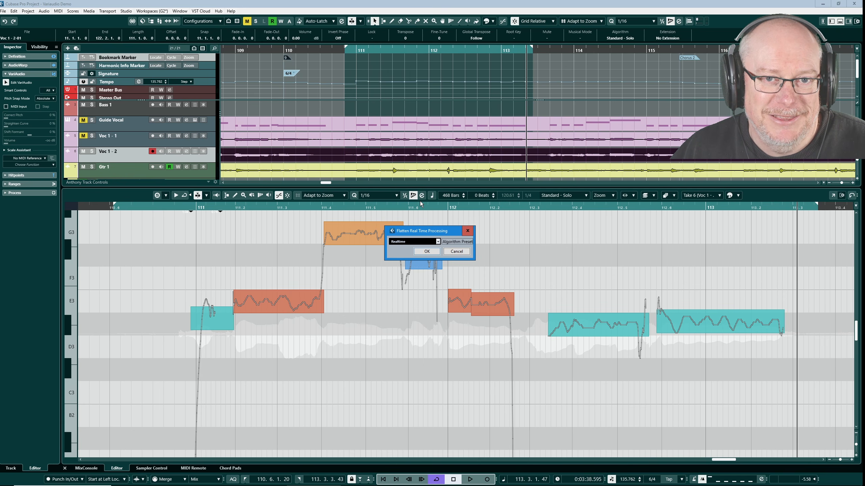
left_click(427, 251)
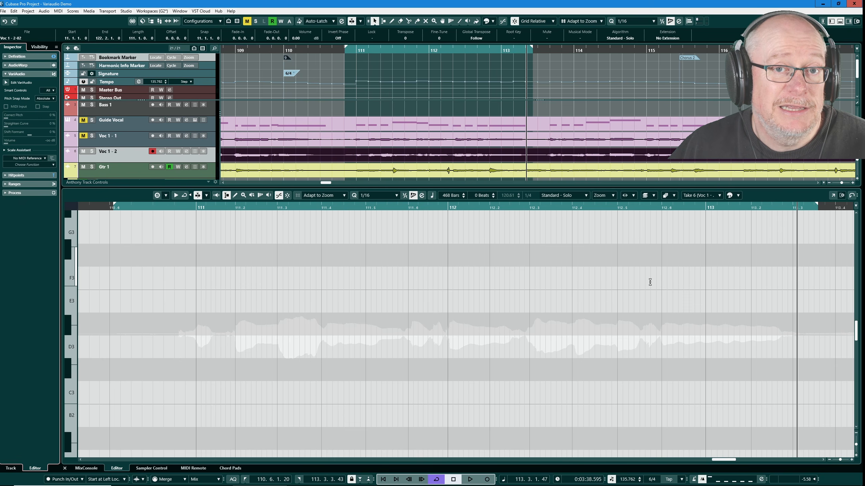
Select the flattened Voc 1 - 2 event and turn VariAudio editing back on so that its audio is analysed.
left_click(449, 156)
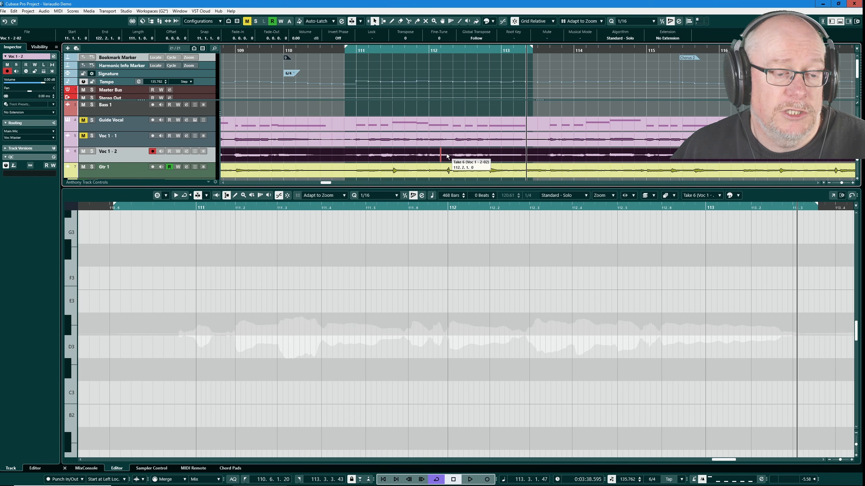
left_click(140, 194)
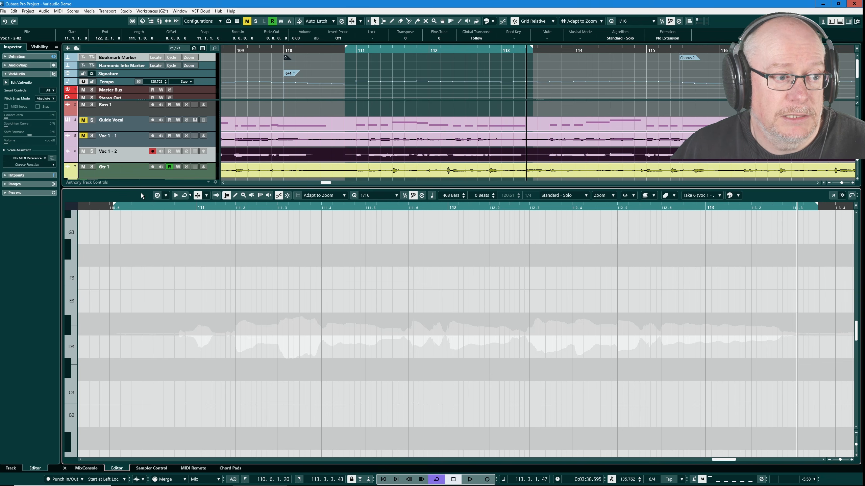
left_click(5, 83)
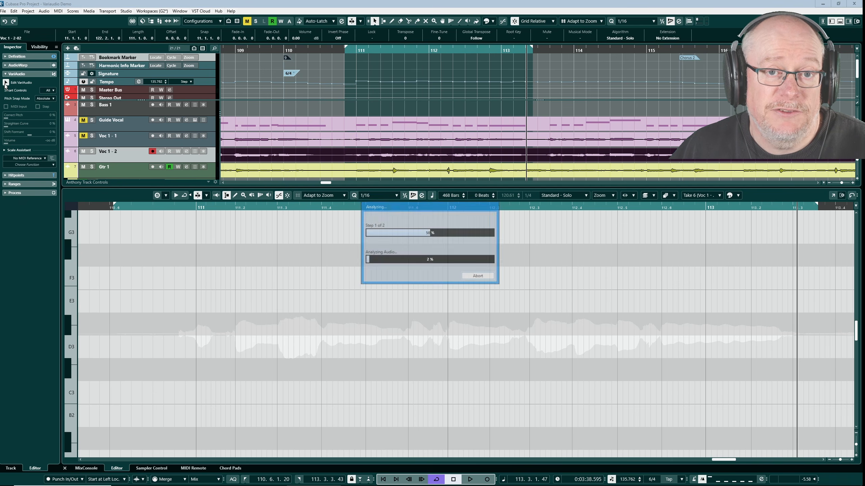